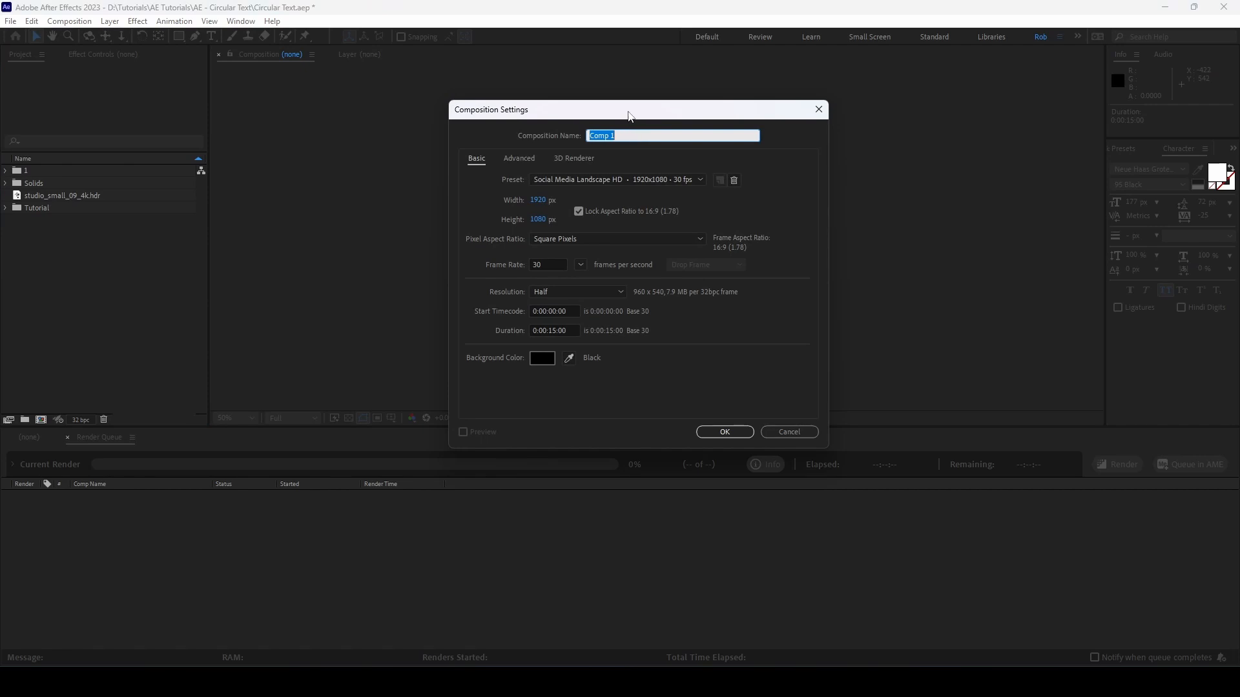
Step: Create a 1920×1080, 30 fps, 15-second composition in the Tutorial folder and name it Text
left_click_drag(628, 115, 633, 106)
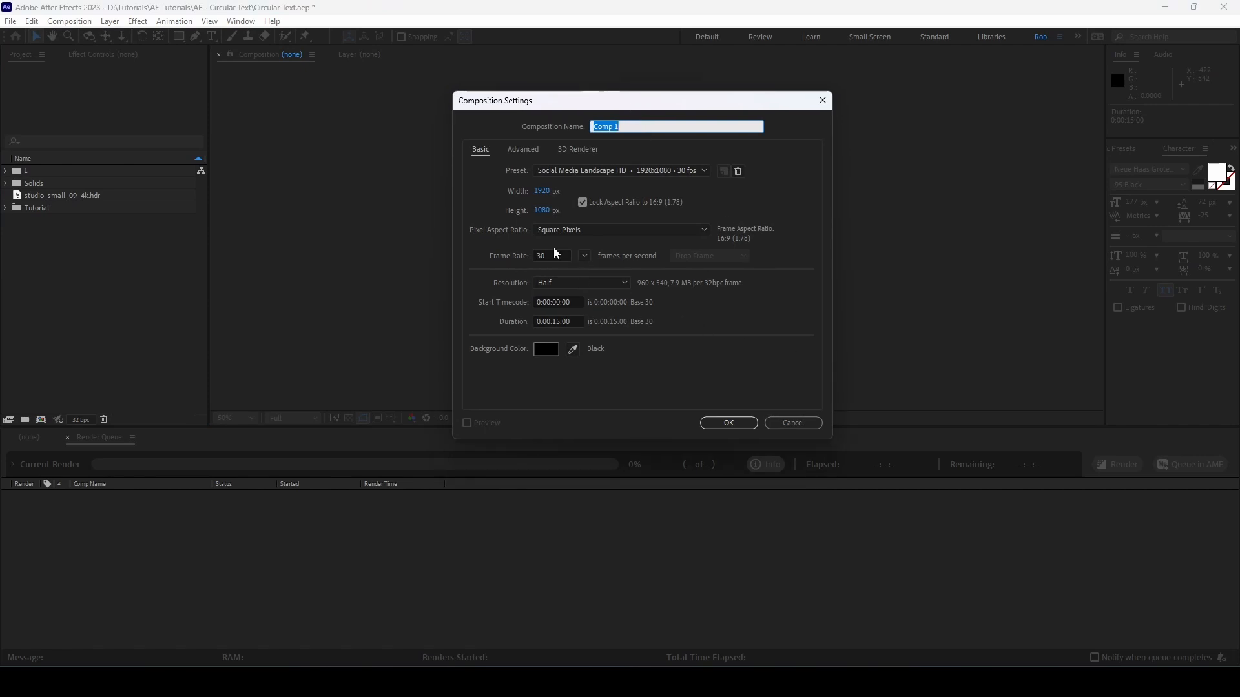
left_click(738, 422)
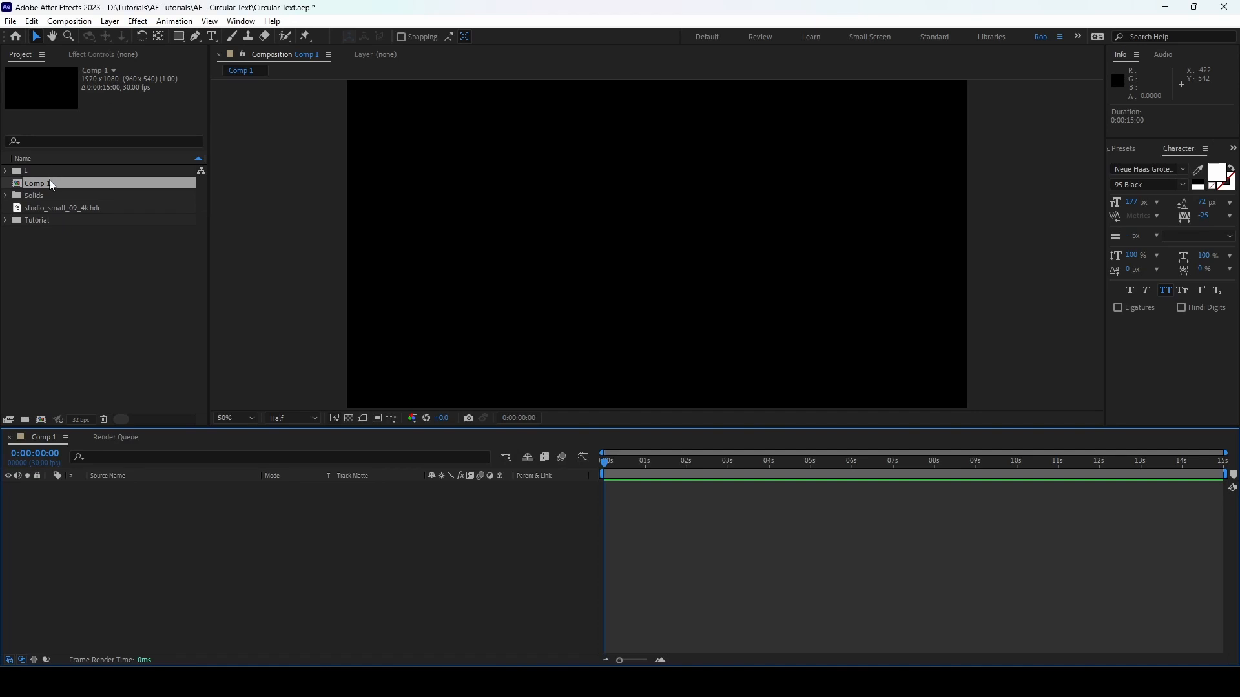
left_click(53, 186)
key("Delete")
left_click(35, 223)
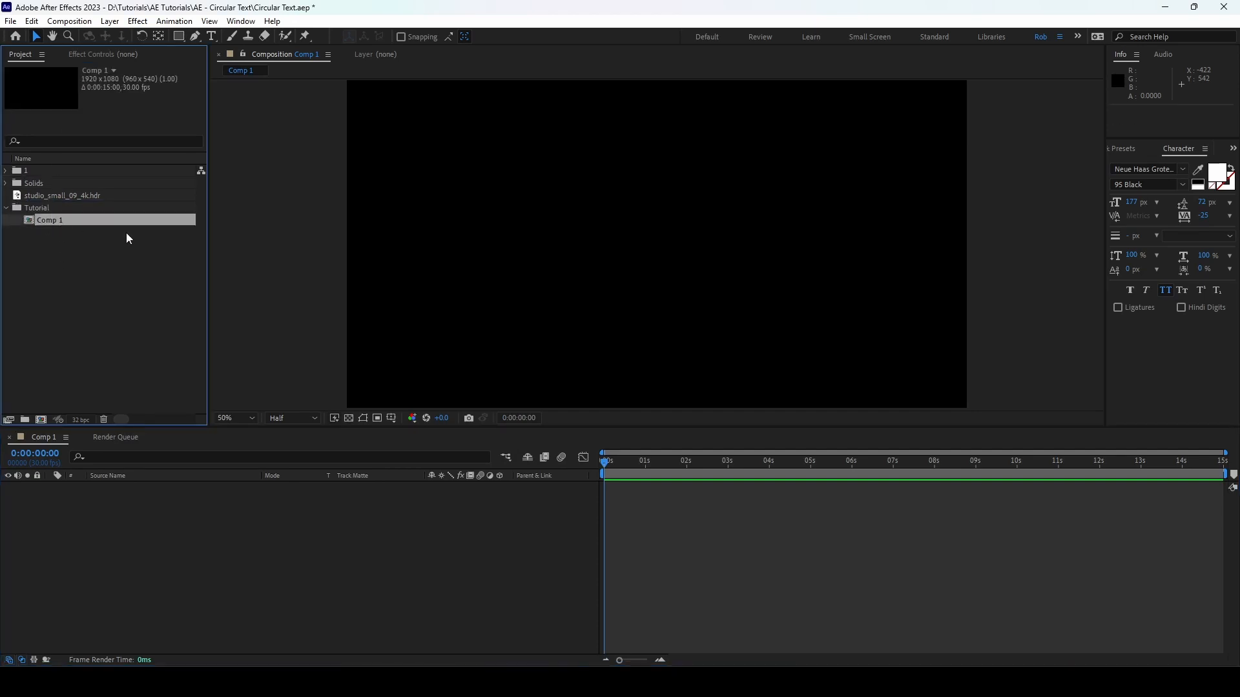
key("Return")
type("Text")
key("Return")
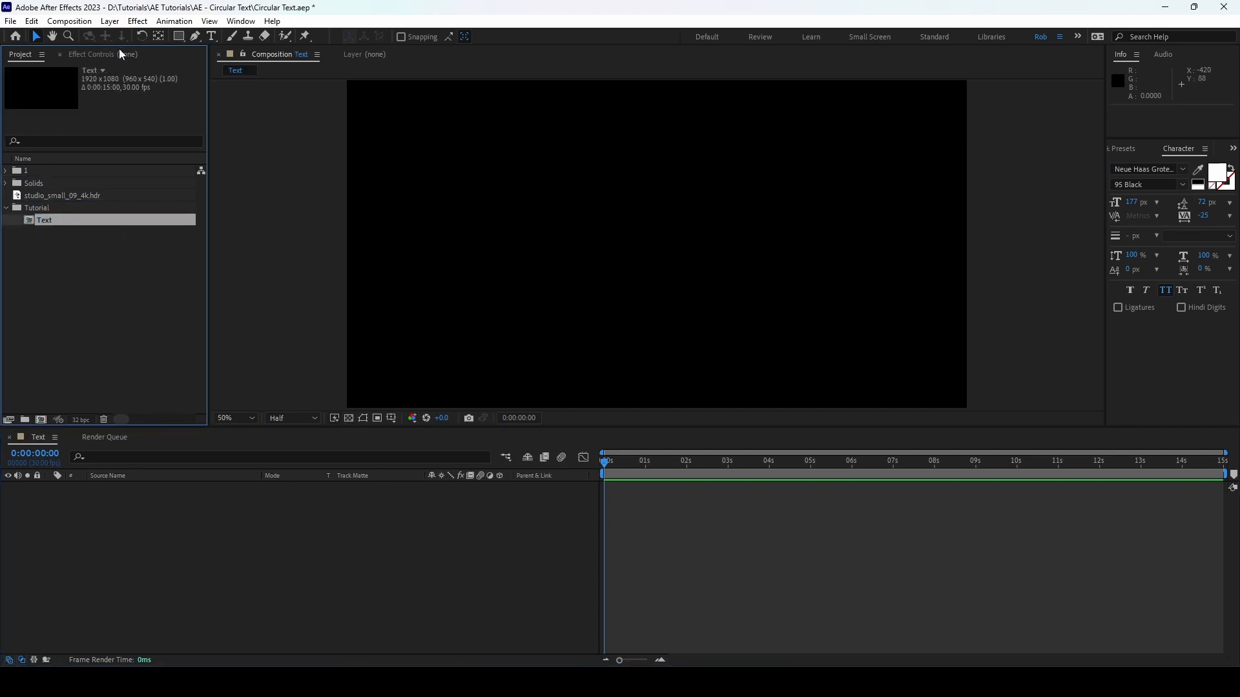
Step: Add a text layer reading "circular text circular text" and move it to about position 884, 578 in the composition
left_click(211, 36)
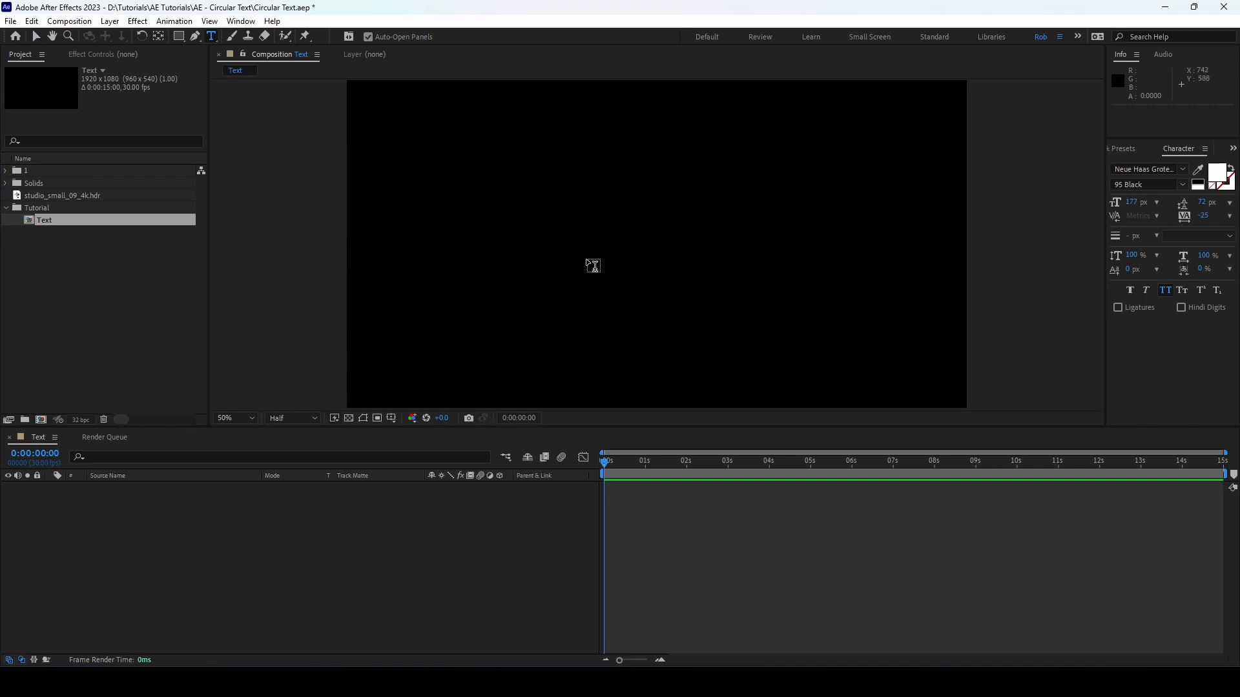
left_click(592, 265)
type("circular")
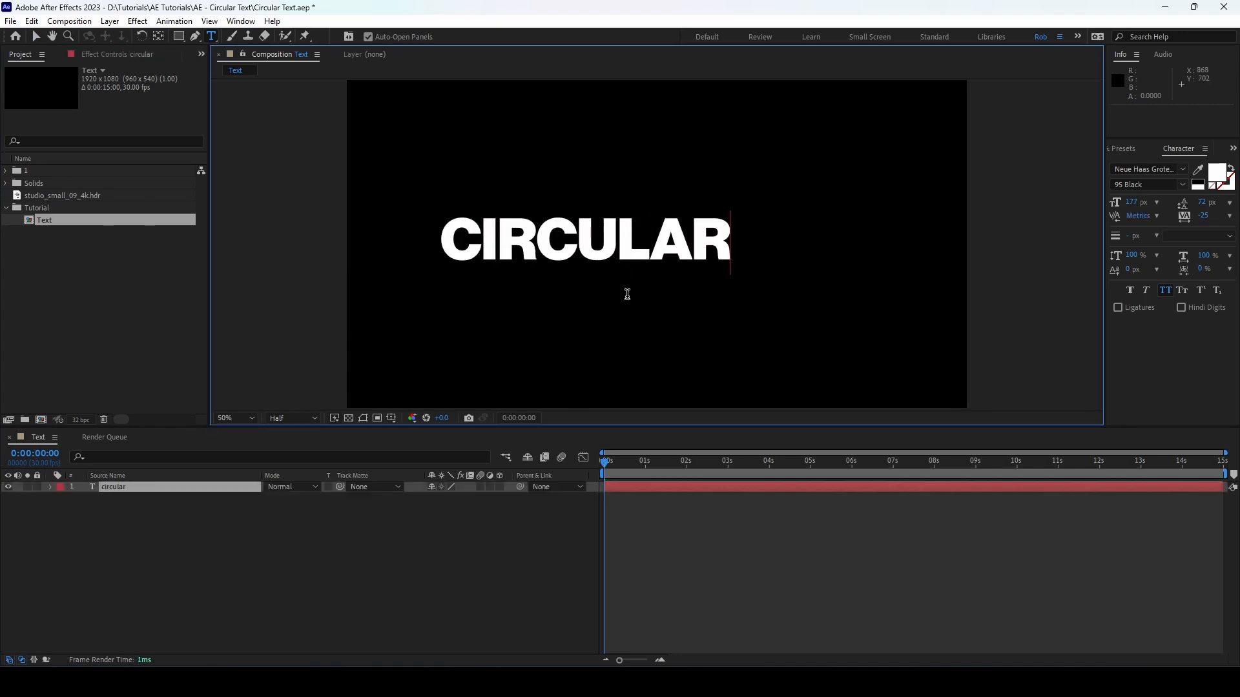
type(" text circu")
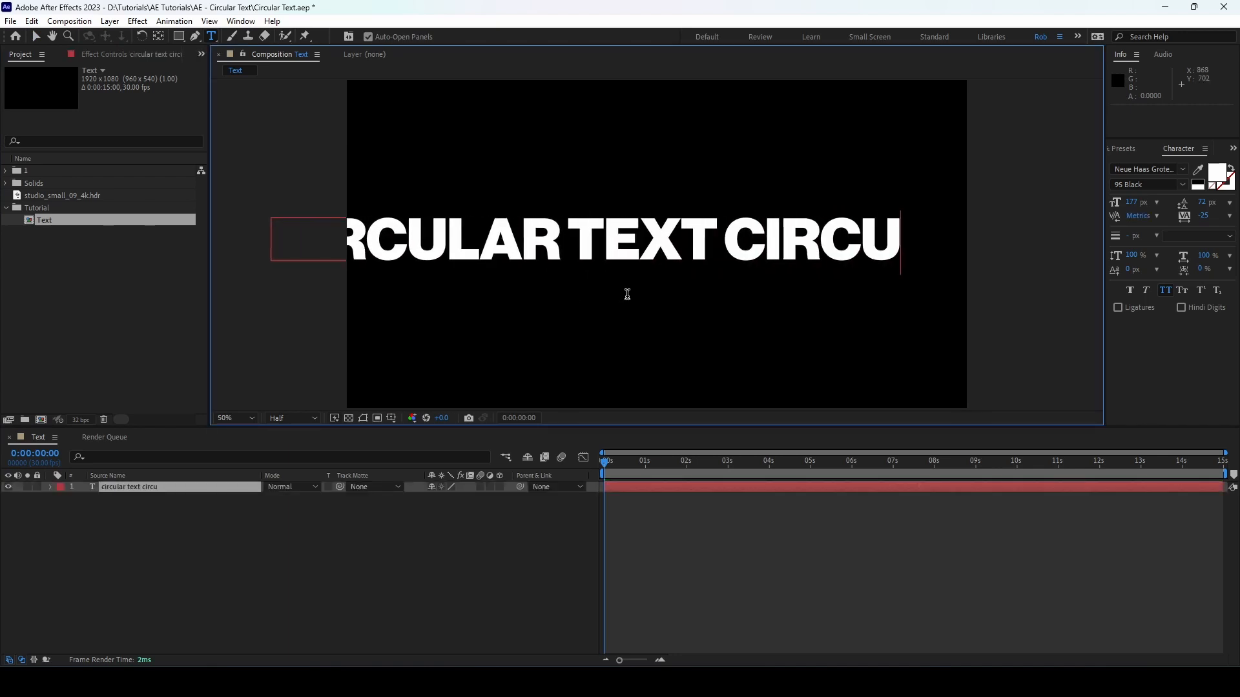
type("alr t")
key("BackSpace")
key("BackSpace")
key("BackSpace")
key("BackSpace")
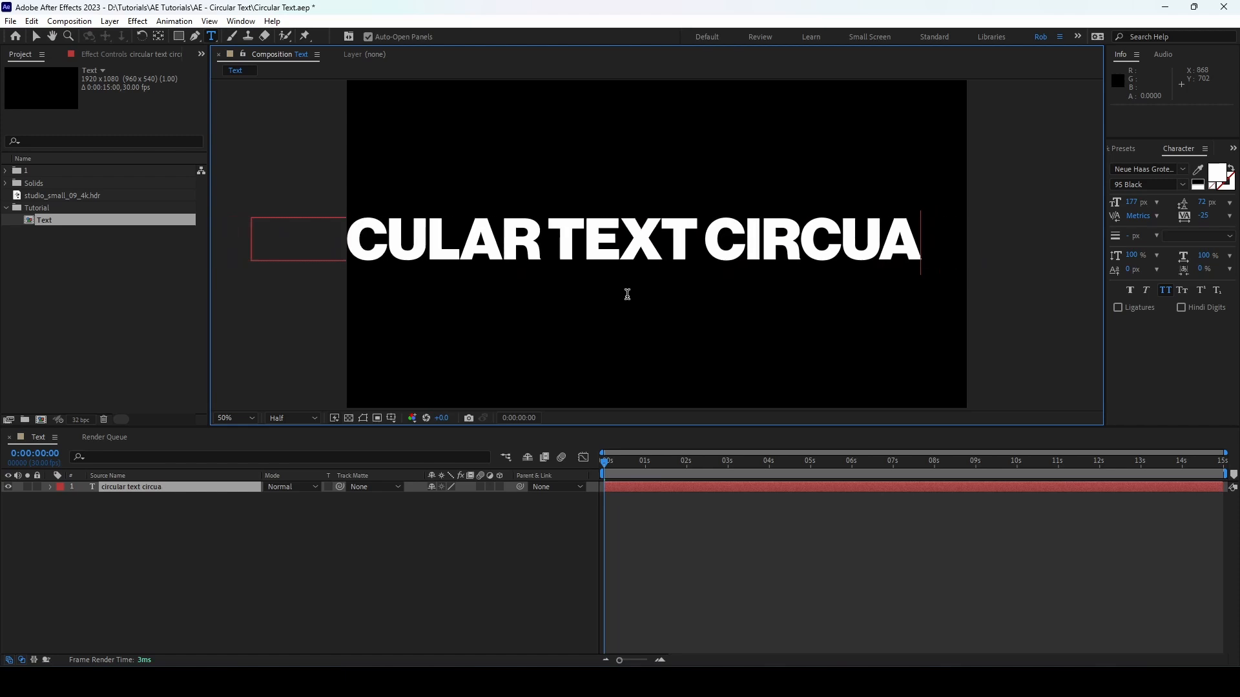
key("BackSpace")
type("lar text")
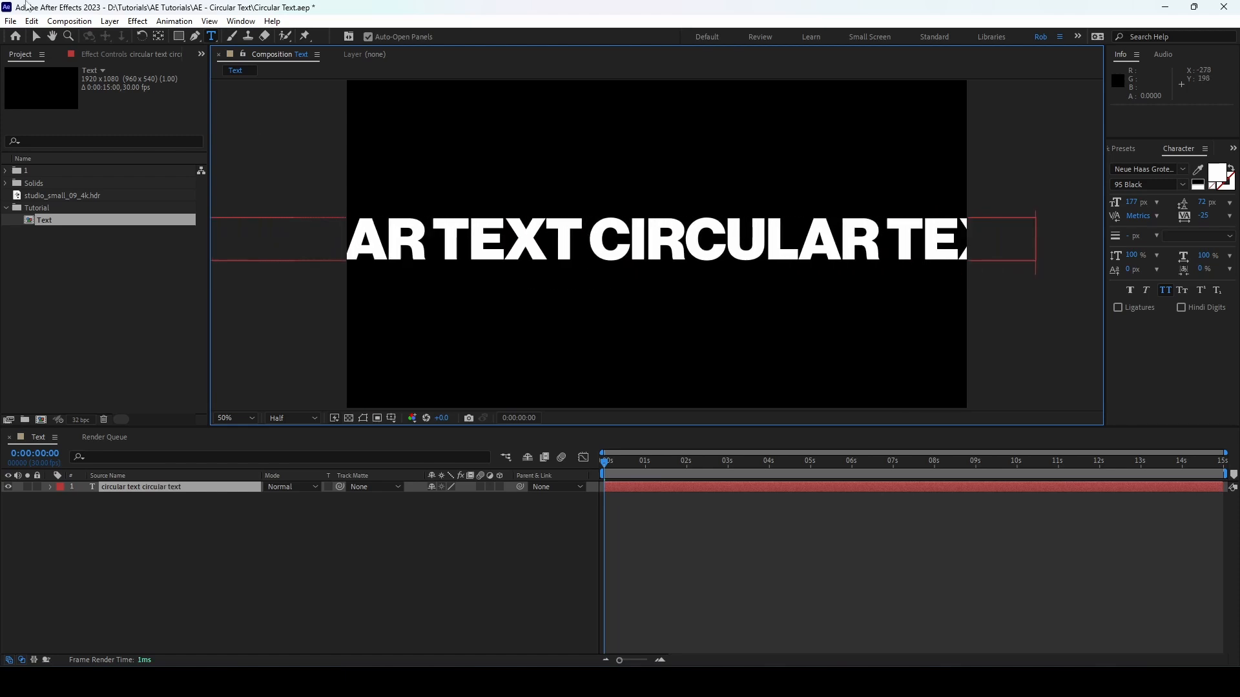
left_click(36, 36)
left_click_drag(758, 253, 804, 249)
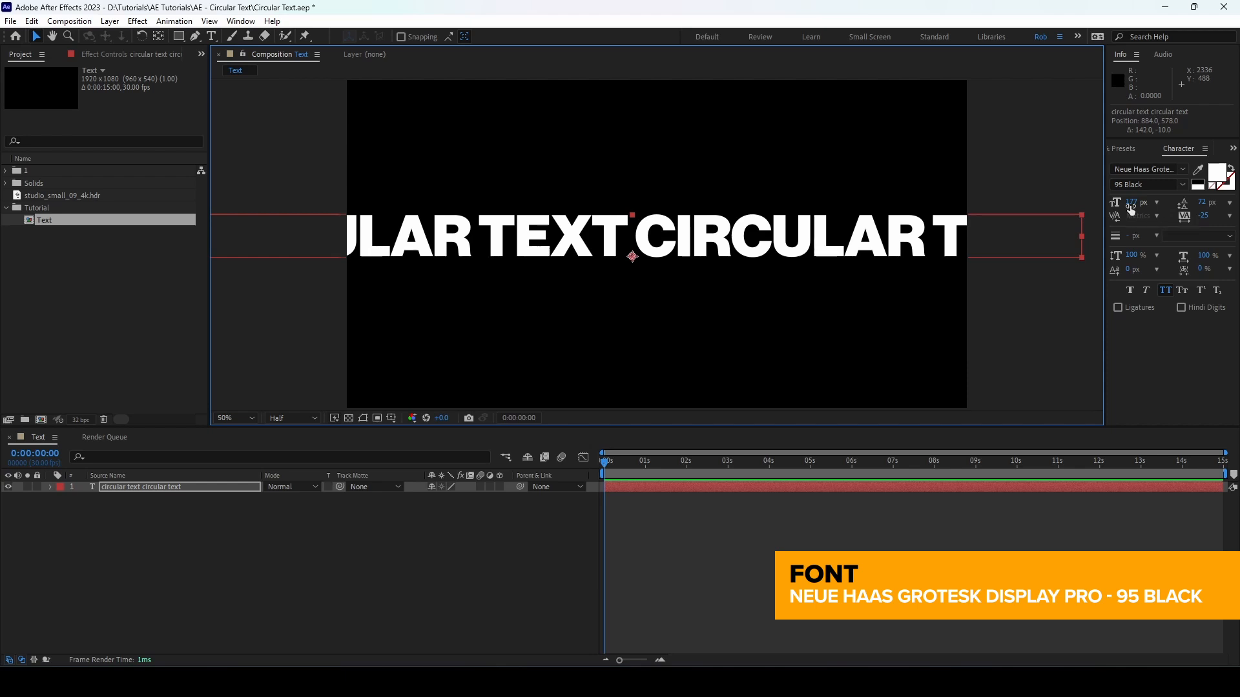
Step: Set the text's fill color to hex A67C3F
left_click(1213, 173)
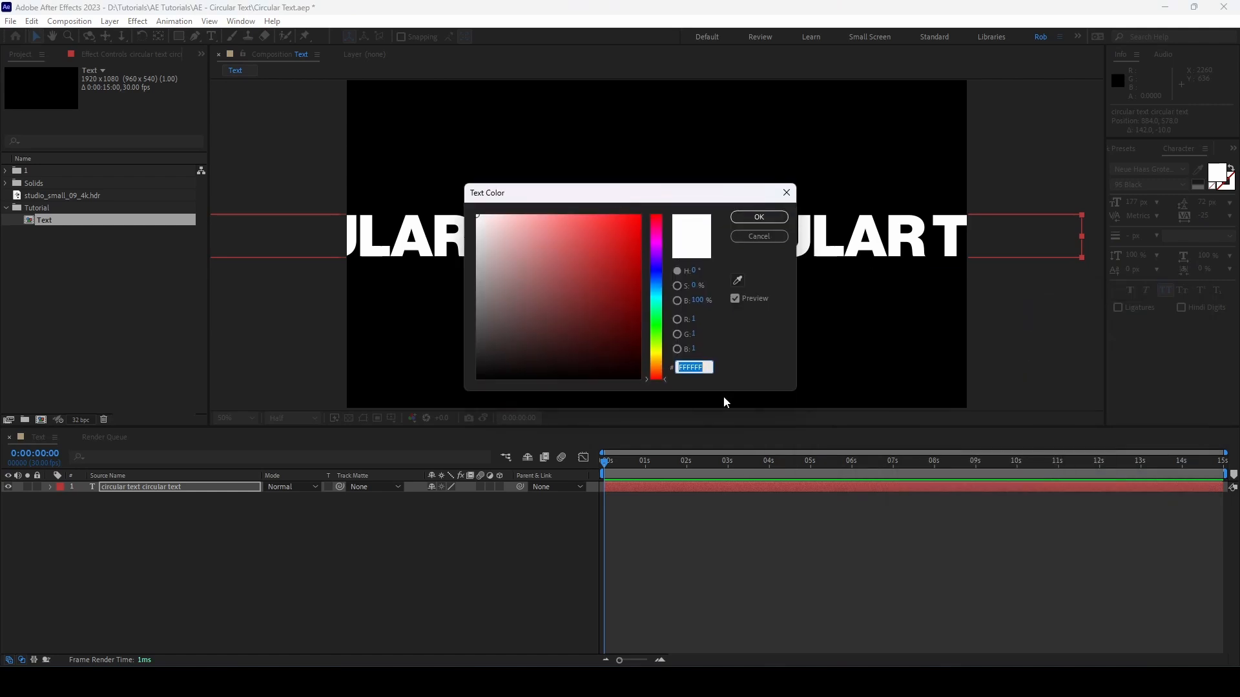
type("A")
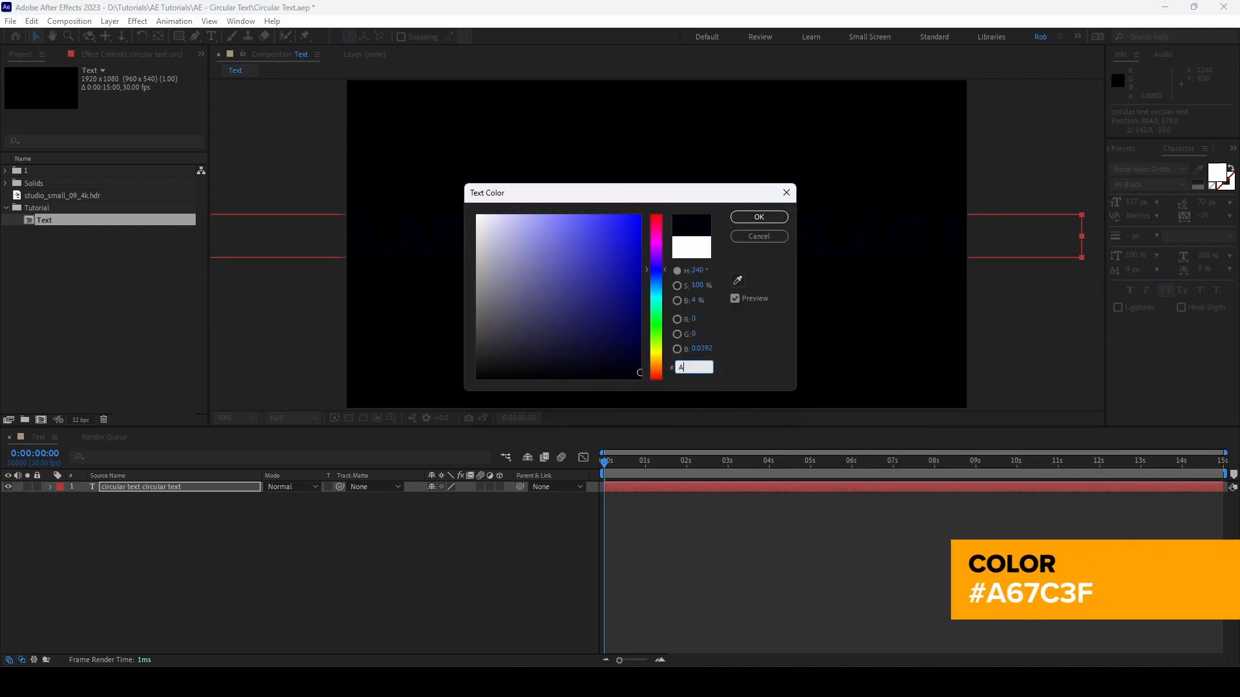
type("67C")
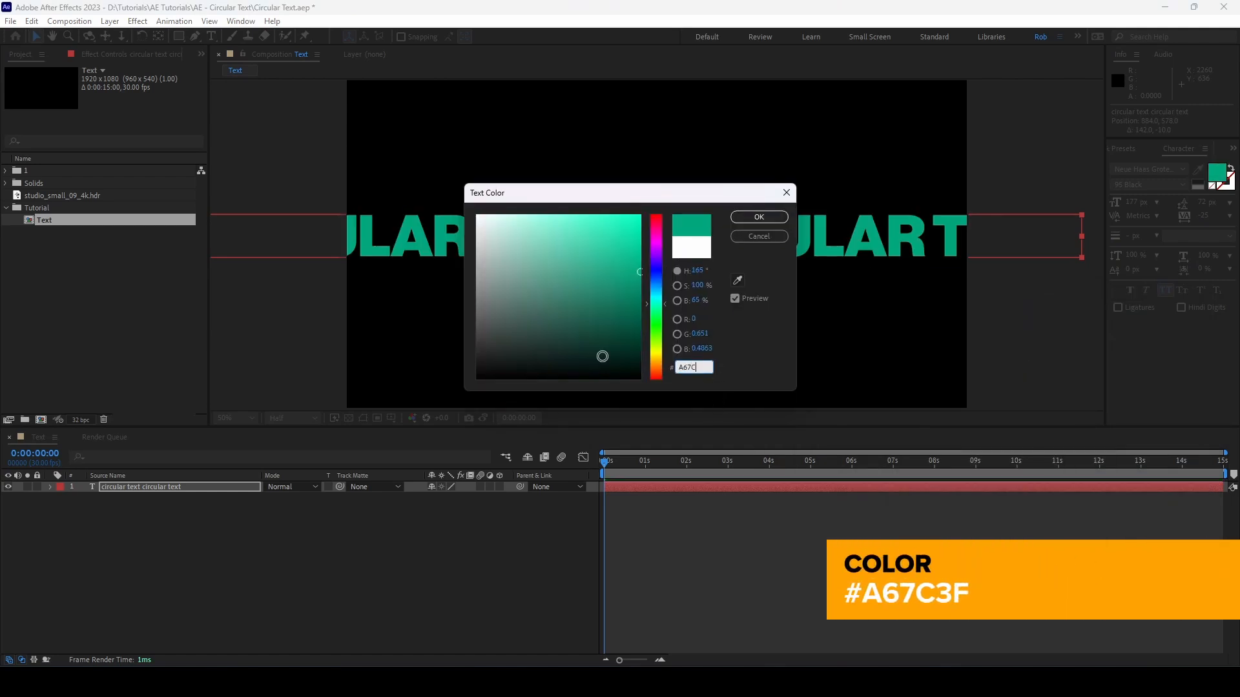
type("3F")
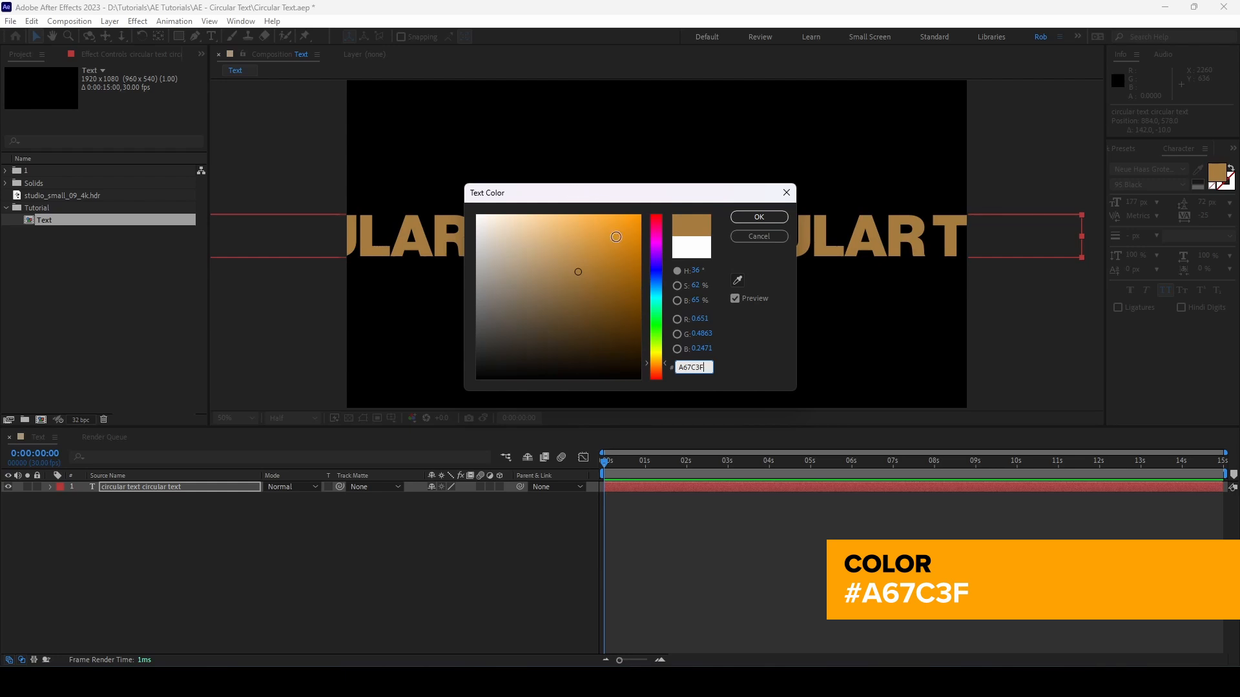
left_click(760, 217)
Step: Draw an elliptical mask about 1516 × 768 px around the middle of the text layer and set its mask mode to None
left_click_drag(179, 36, 233, 64)
left_click(185, 489)
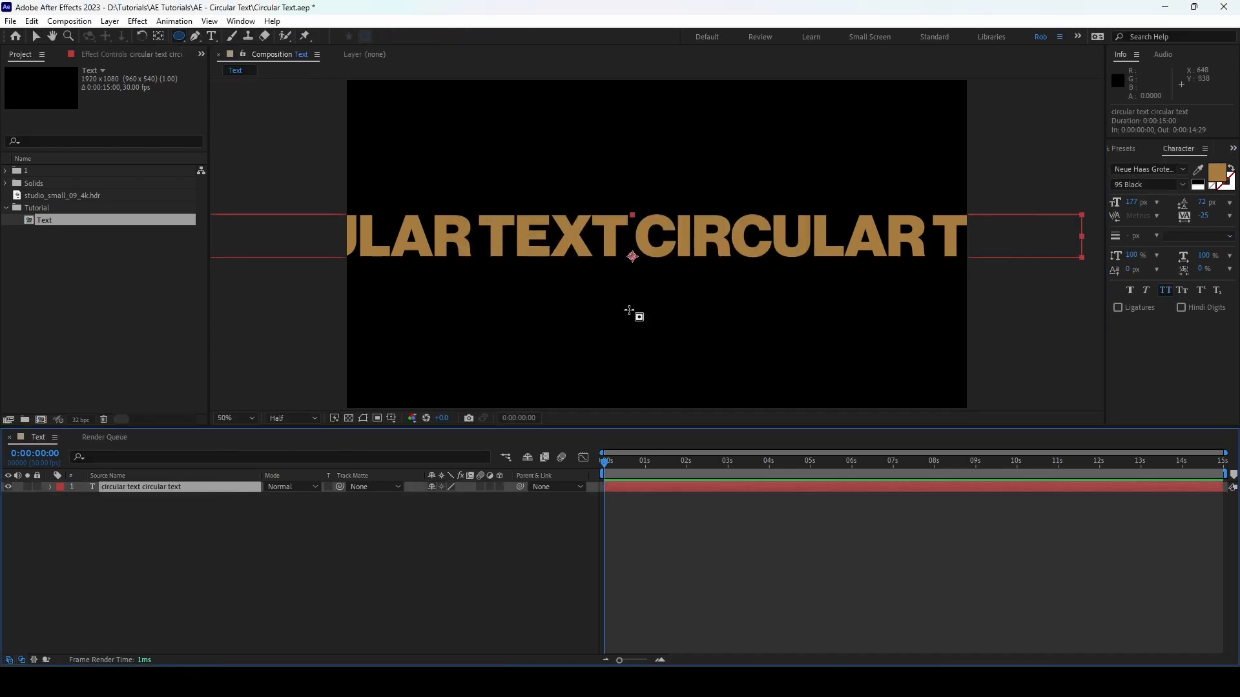
key("comma")
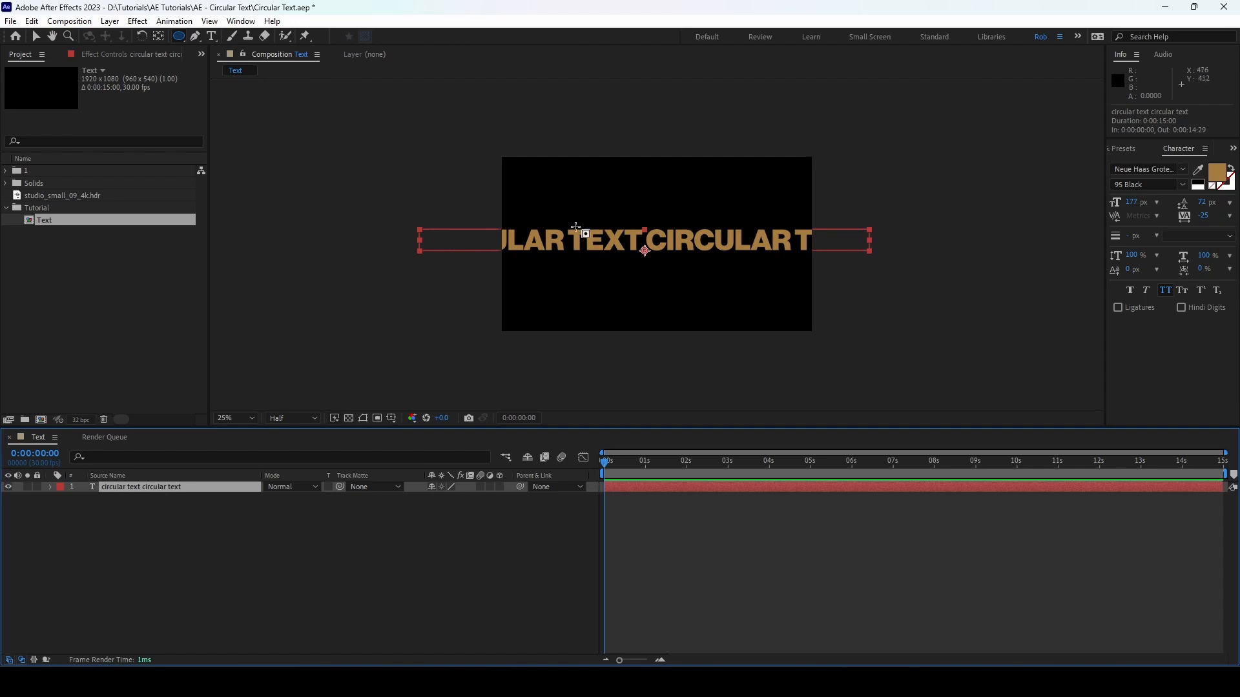
left_click_drag(568, 226, 778, 306)
left_click(463, 520)
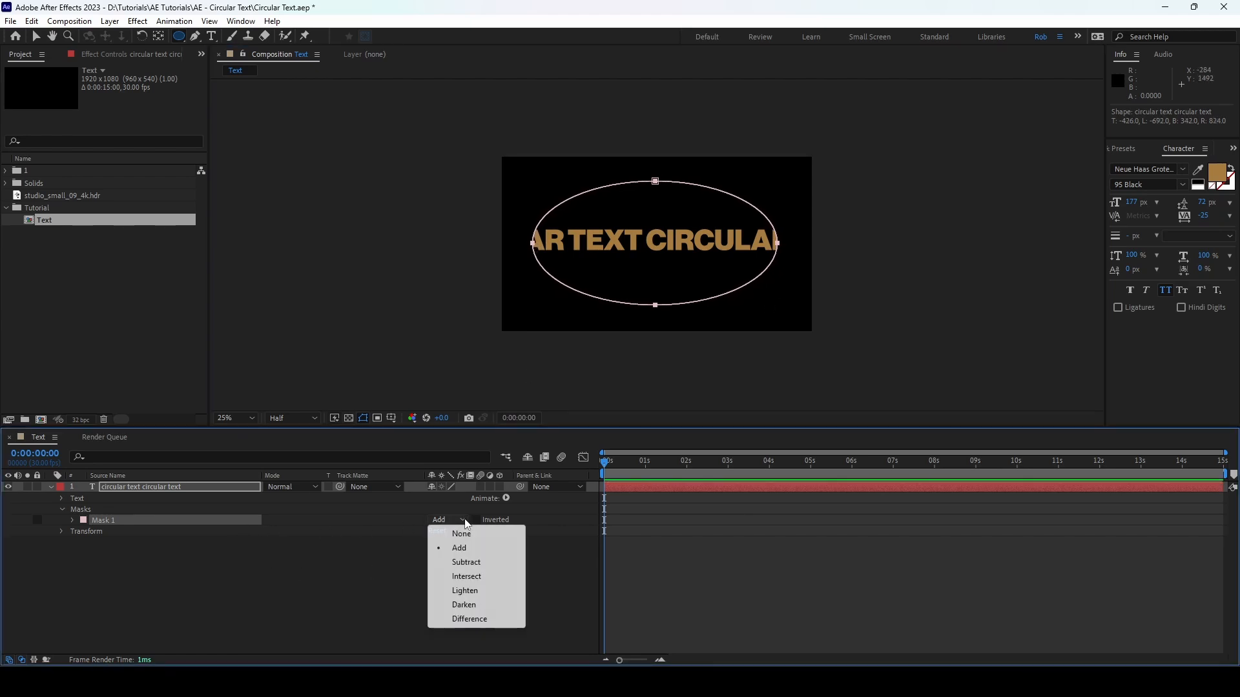
left_click(461, 533)
left_click(231, 570)
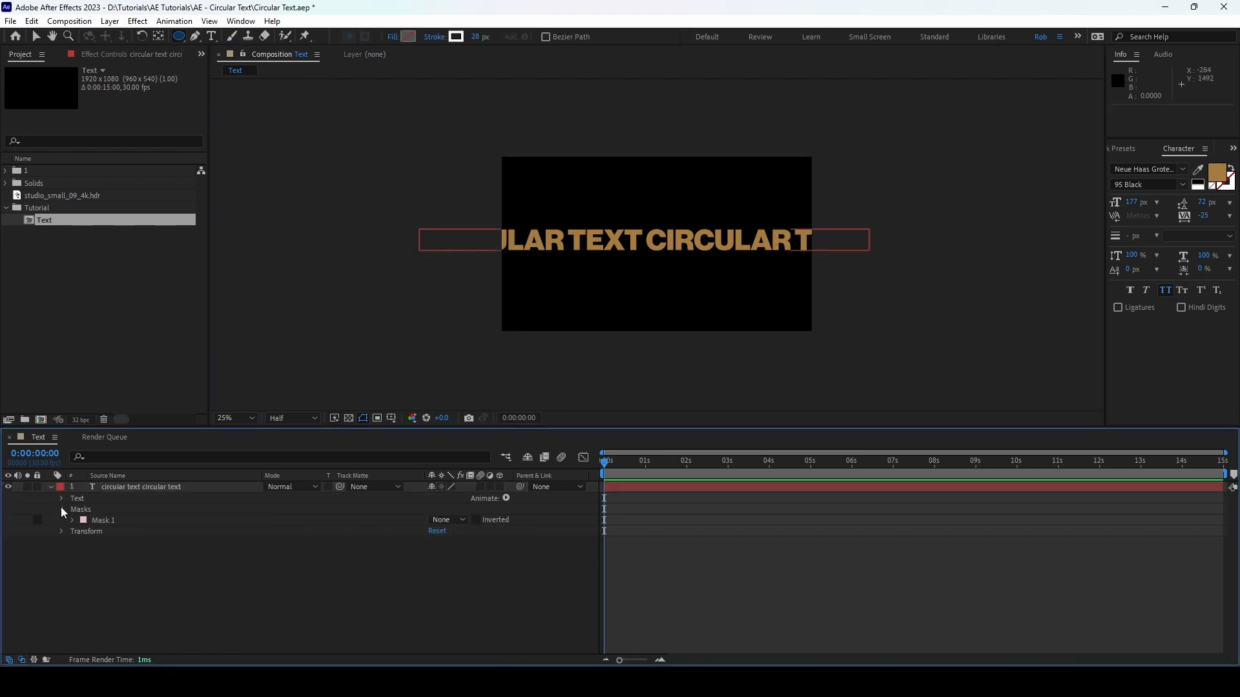
Step: Make the text follow the ellipse by setting the text layer's Path option to Mask 1
left_click(61, 510)
left_click(61, 498)
left_click(72, 521)
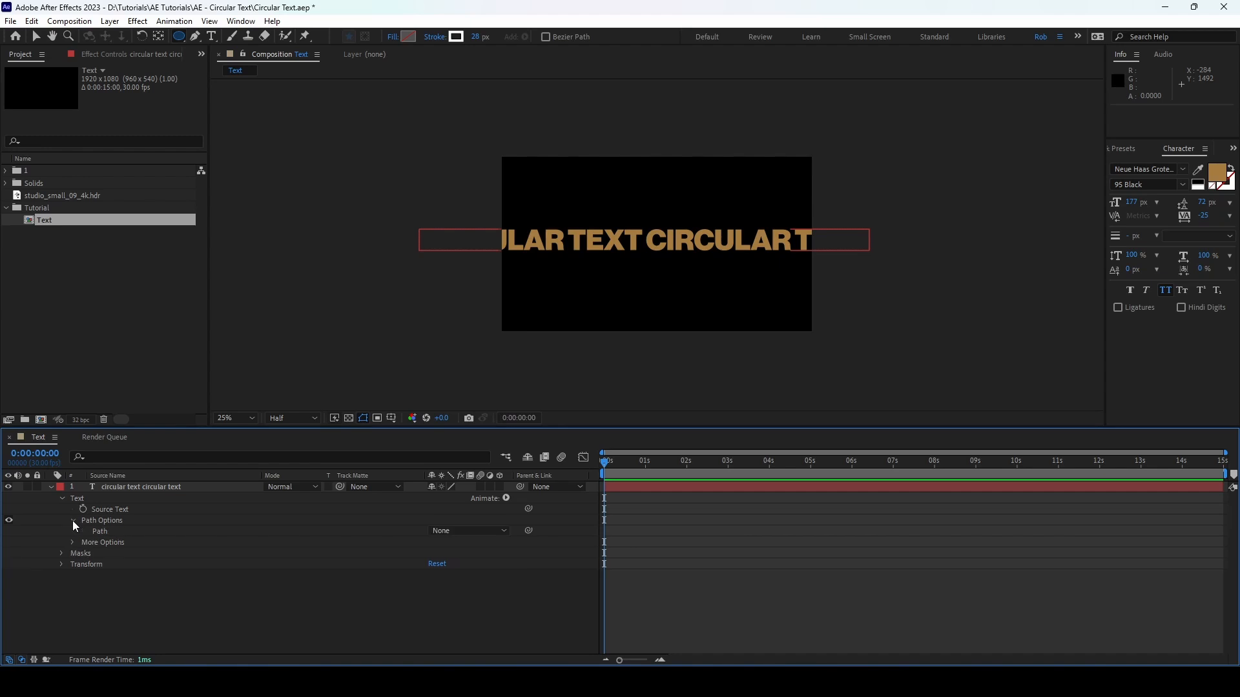
left_click(470, 531)
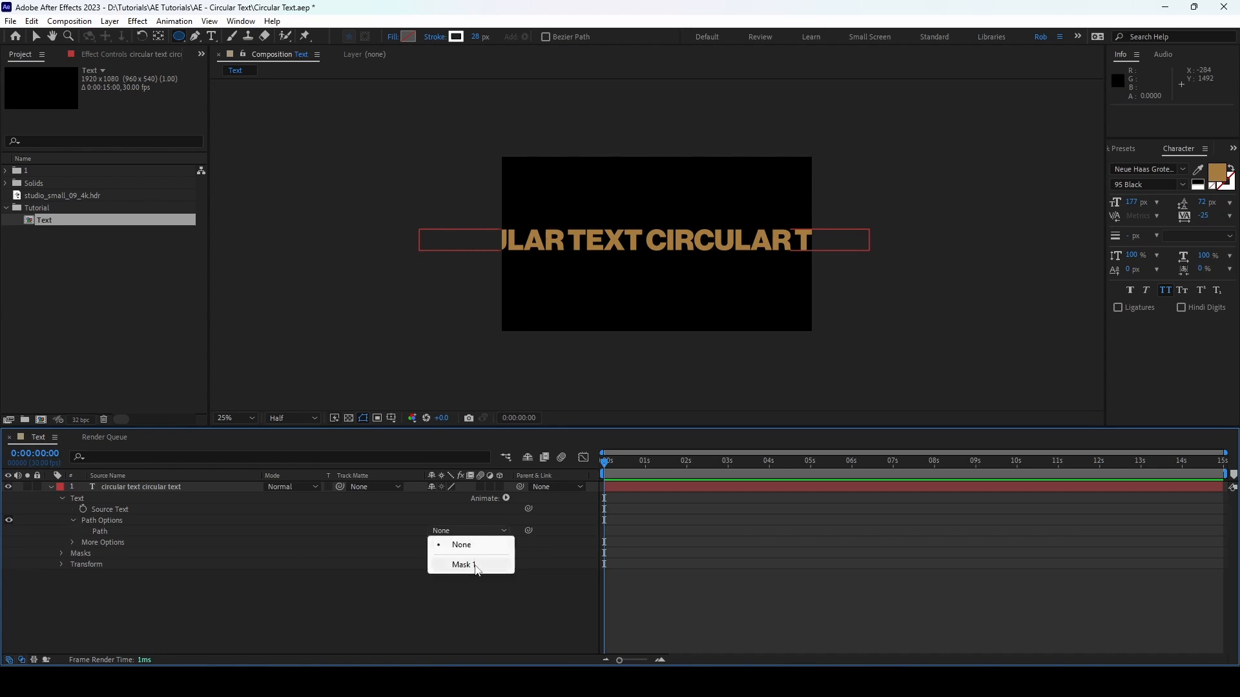
left_click(477, 566)
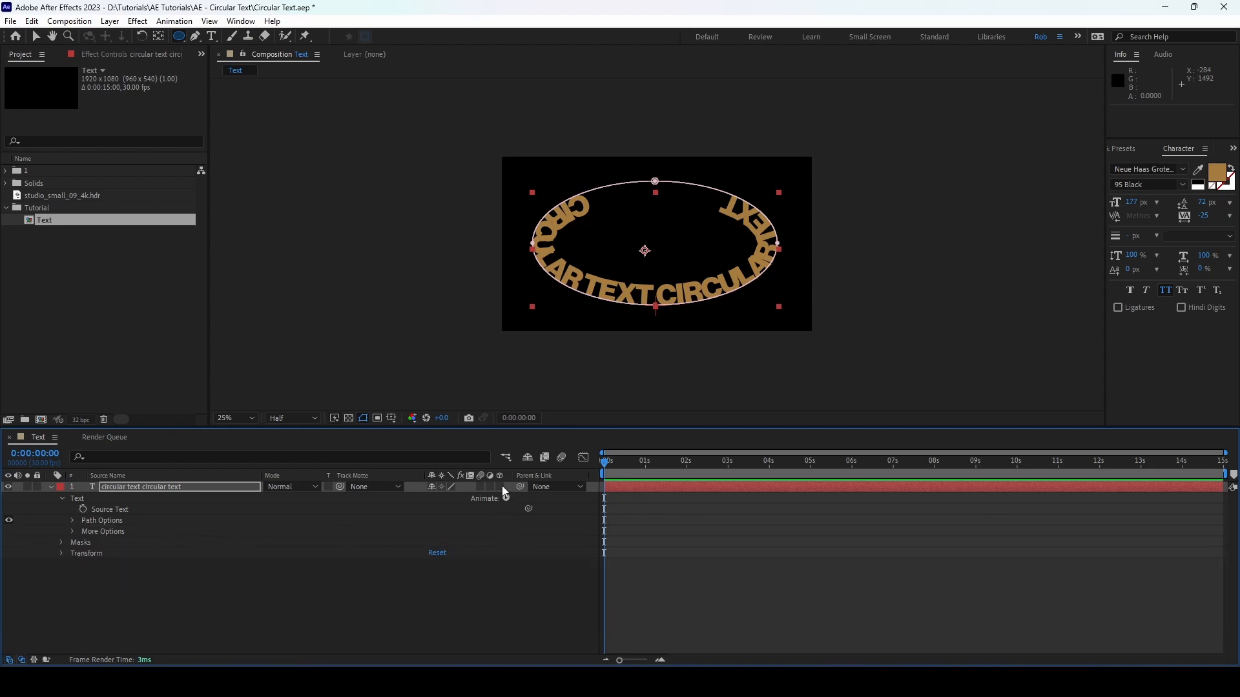
Step: Make the text layer 3D and use the Cinema 4D renderer with a render quality of 1
left_click(501, 486)
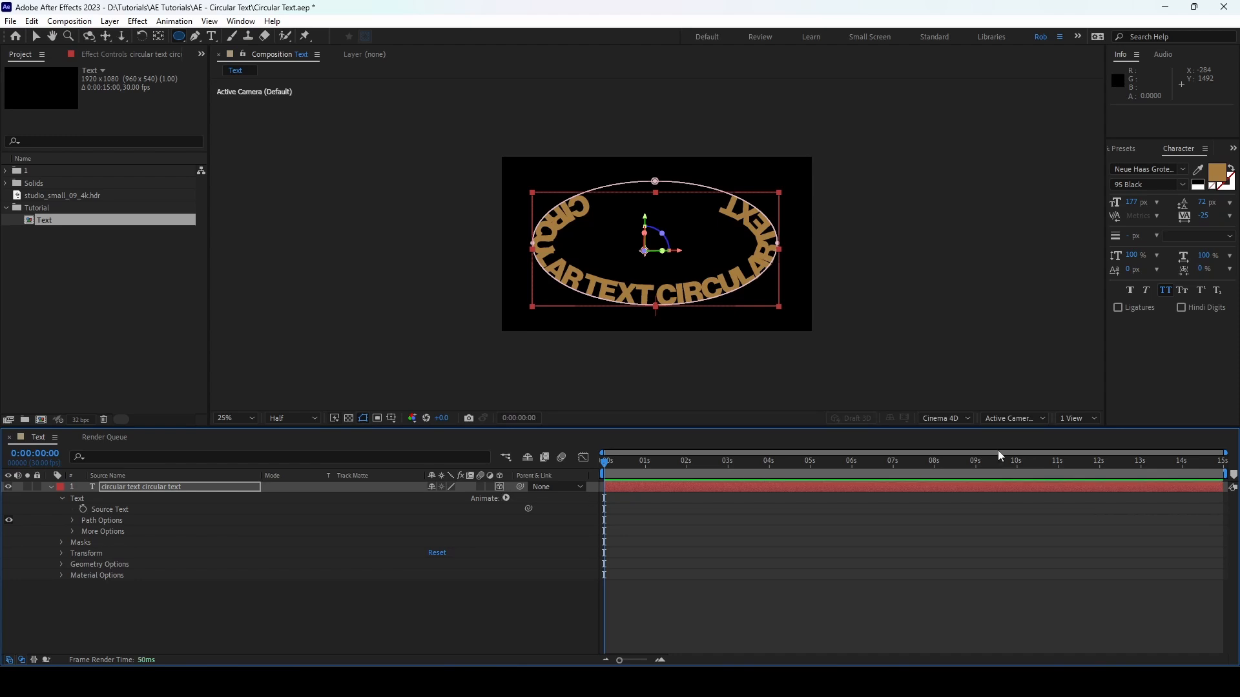
left_click(955, 418)
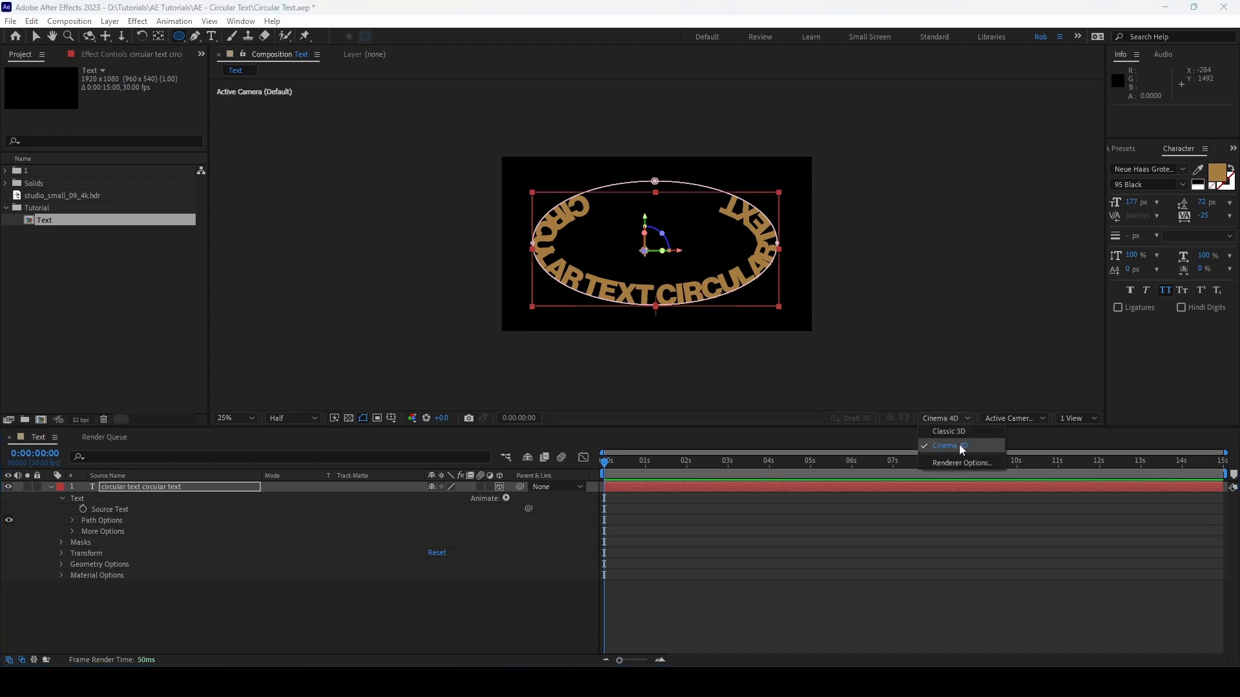
left_click(962, 450)
left_click(951, 421)
left_click(959, 461)
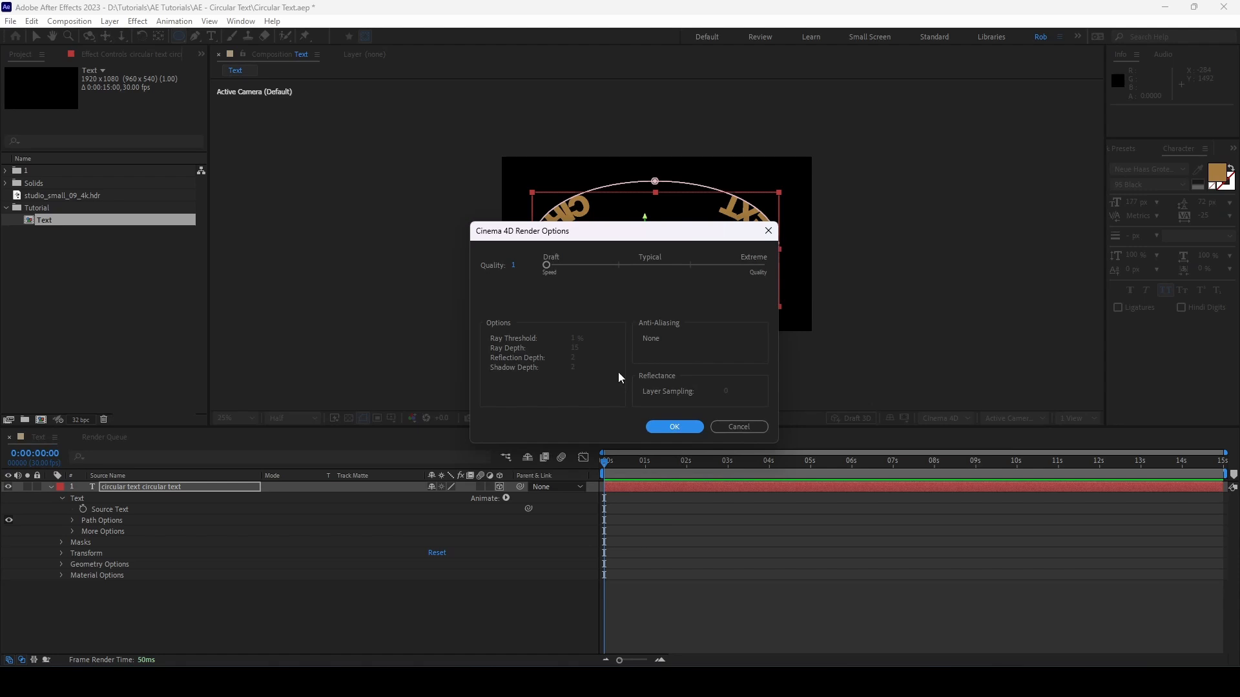
left_click(674, 427)
Step: Set the text layer's X Rotation to -90° so the text ring lies flat
left_click(173, 486)
key("r")
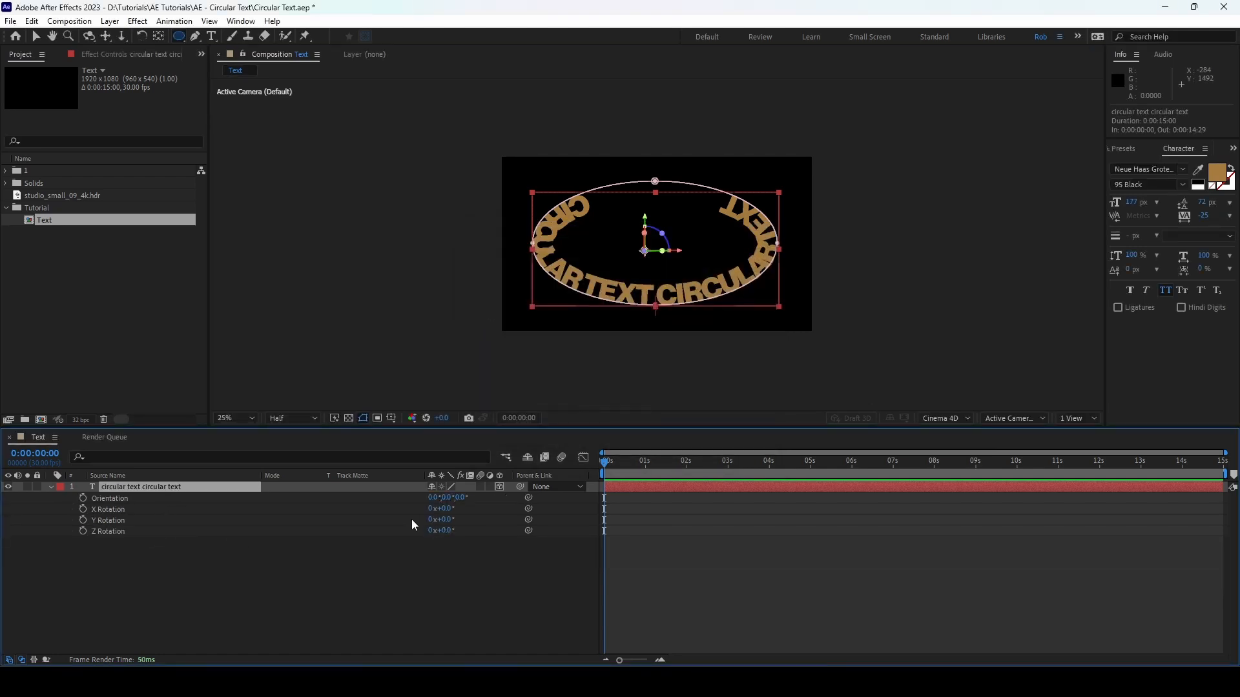
left_click(447, 509)
type("-90")
key("Return")
left_click(51, 487)
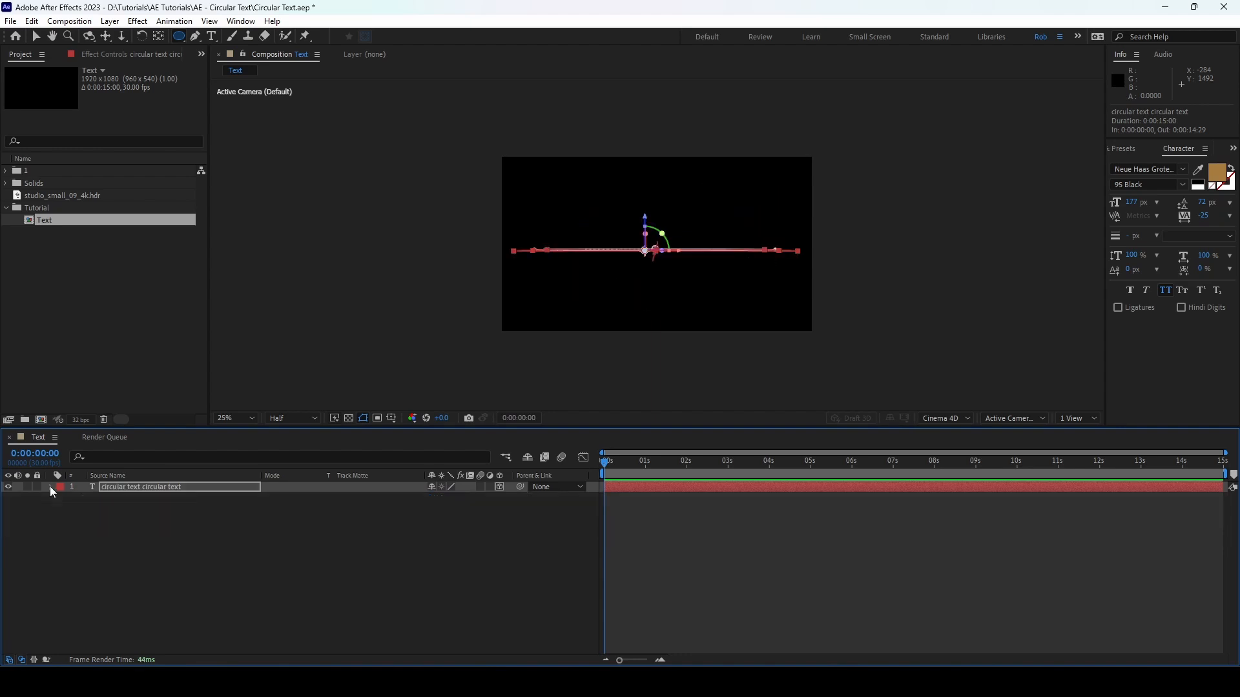
Step: Enable per-character 3D on the text layer and add a Rotation text animator
left_click(51, 487)
left_click(62, 520)
left_click(505, 498)
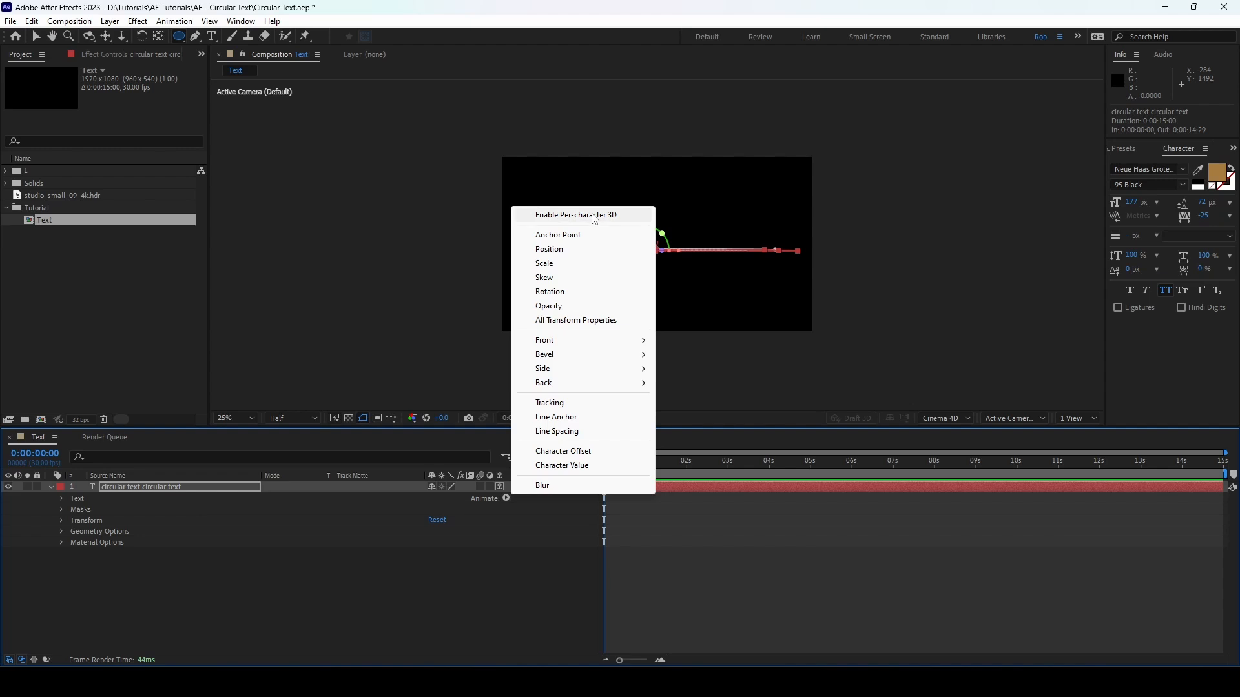
left_click(594, 217)
left_click(505, 498)
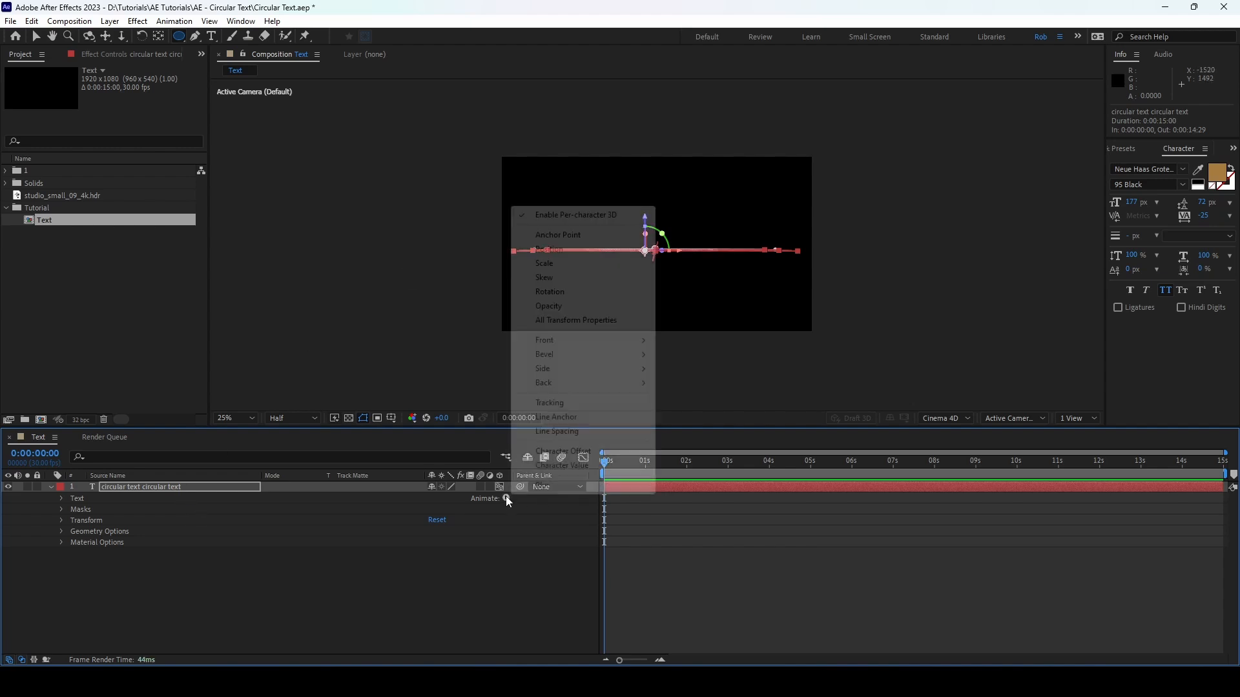
left_click(549, 291)
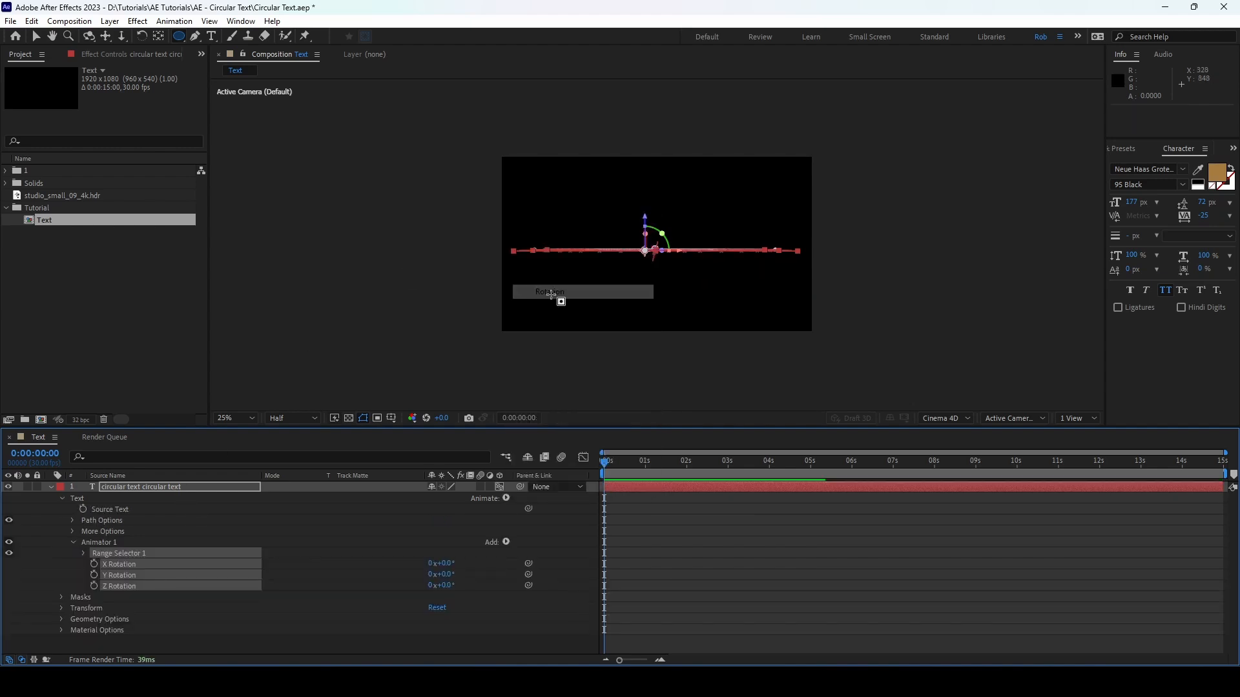
left_click(534, 600)
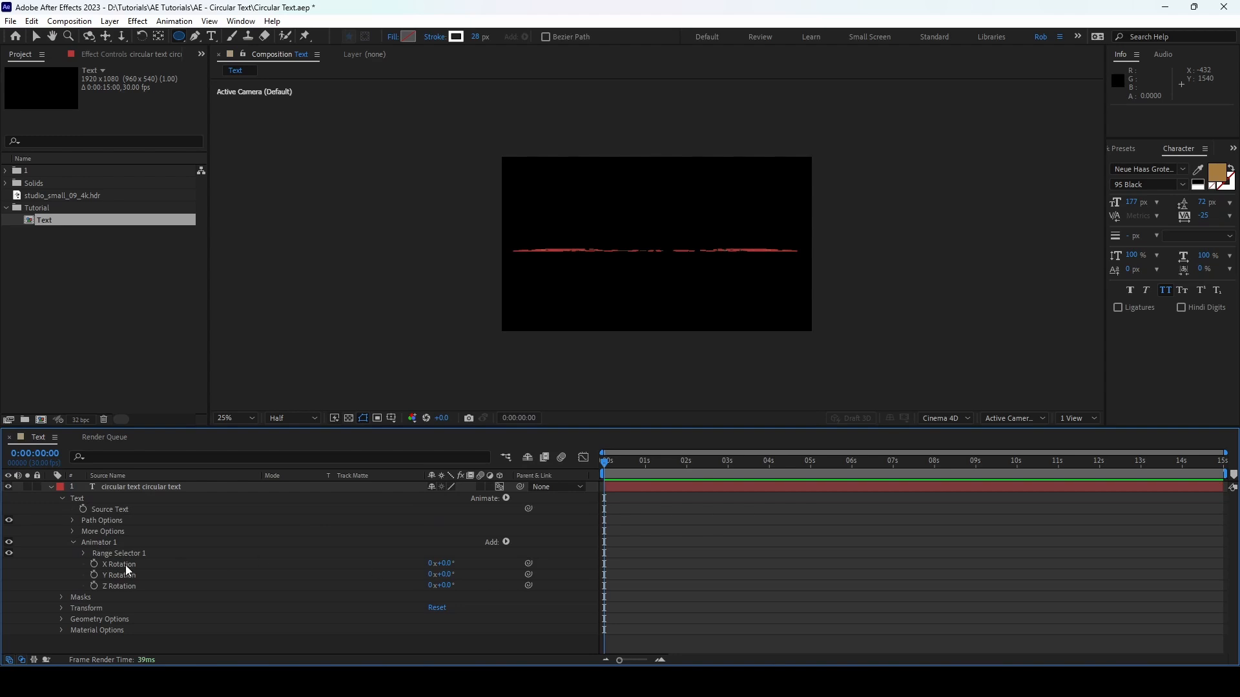
Step: Set the text animator's X Rotation to 90° so the letters stand upright around the ring
left_click(125, 564)
left_click(447, 565)
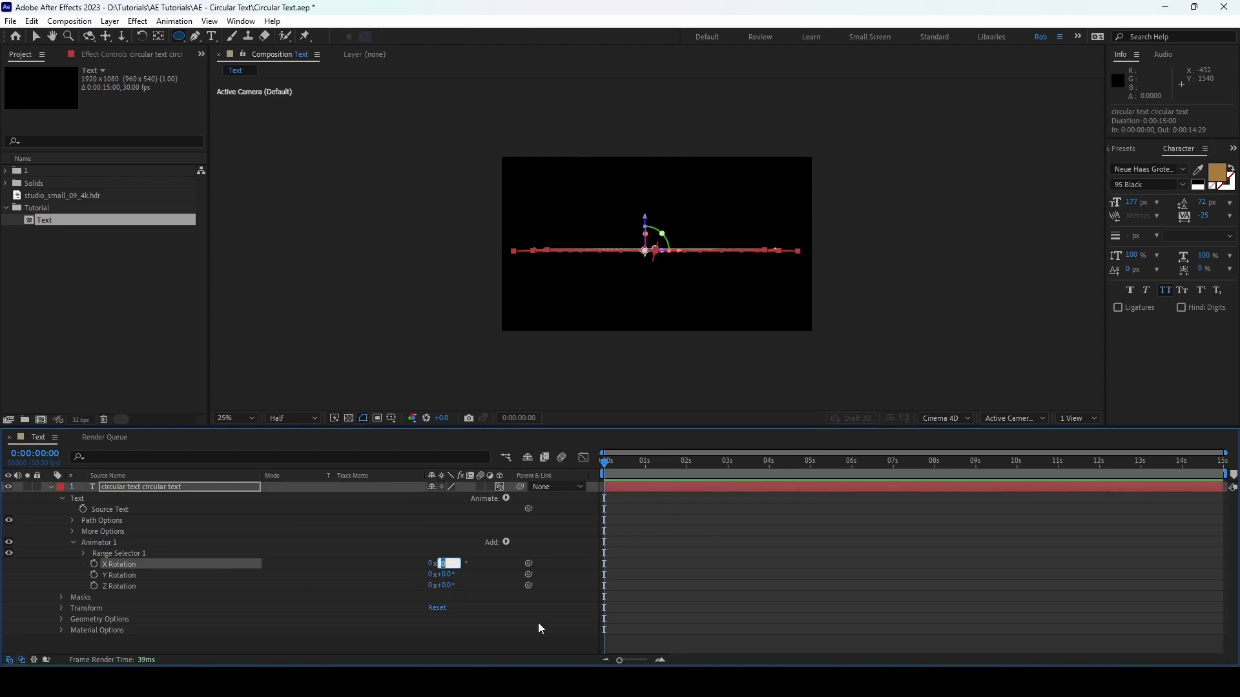
type("90")
key("Return")
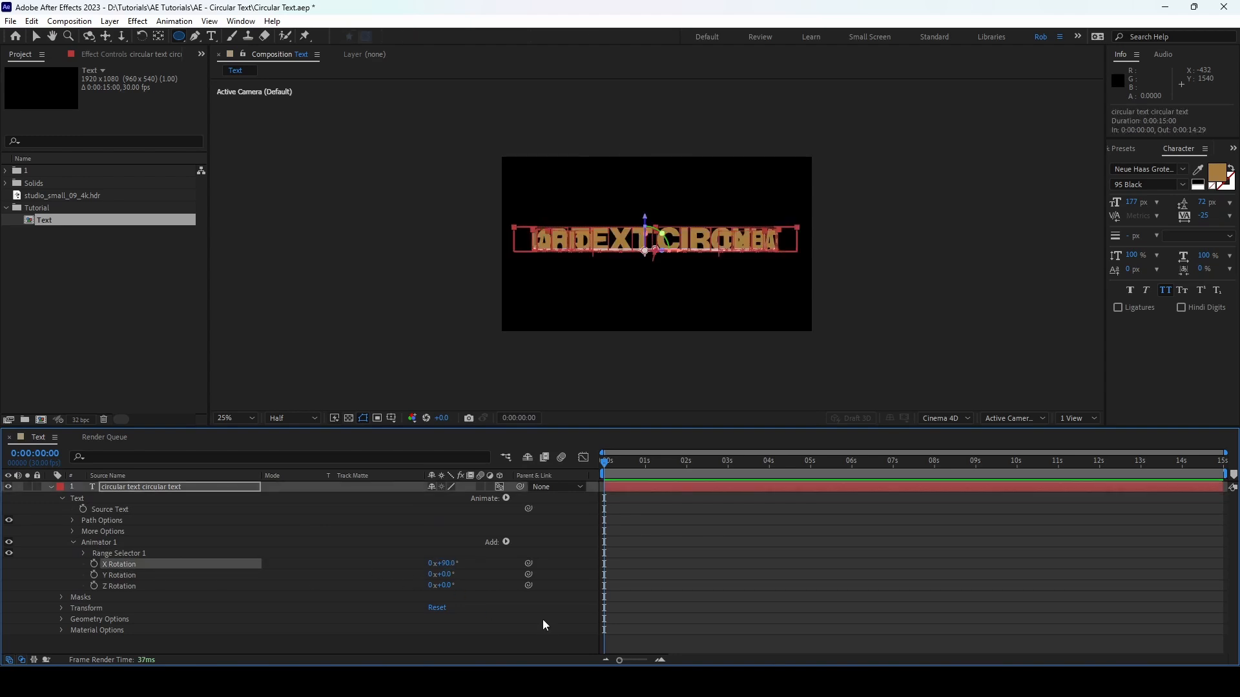
key("period")
key("period")
left_click(73, 542)
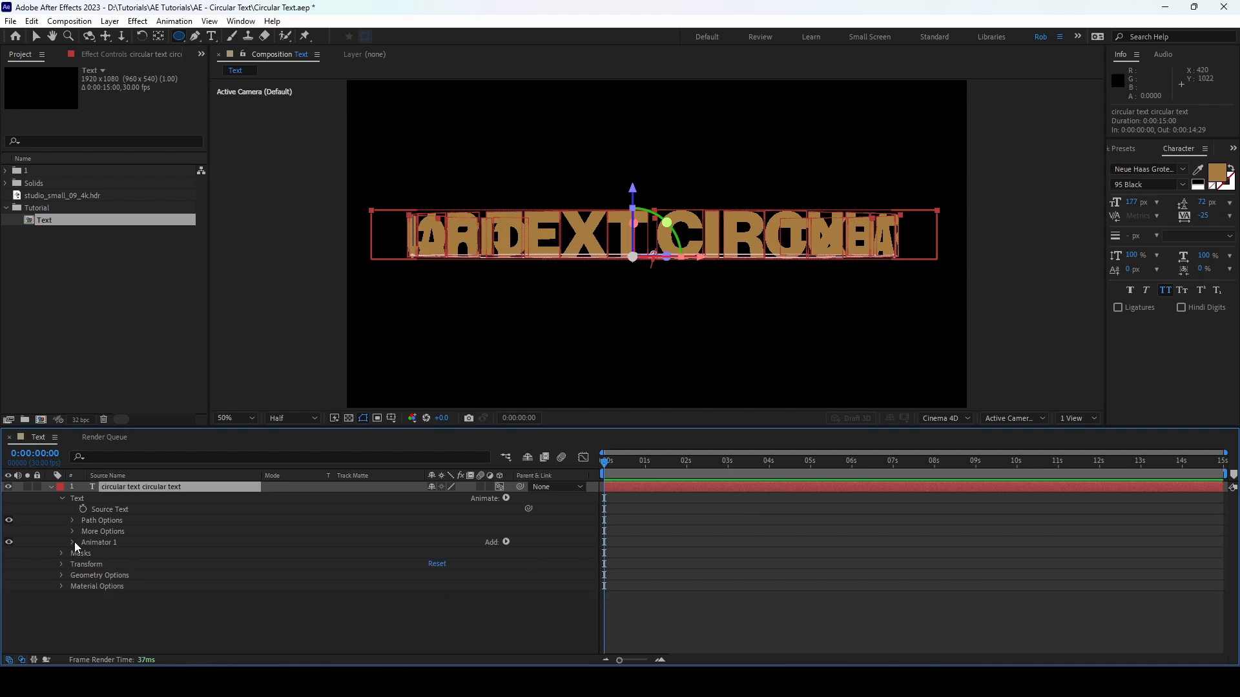
Step: Set the Bevel Style in the text layer's geometry options to Convex
left_click(61, 575)
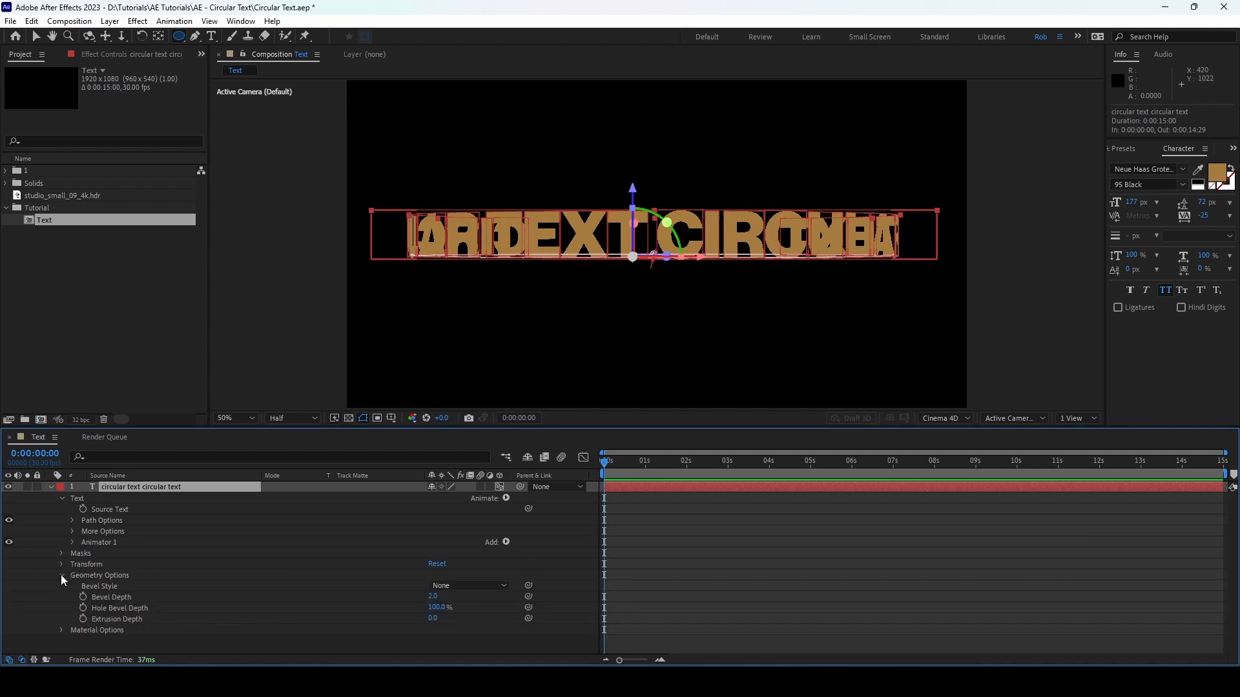
left_click(463, 585)
left_click(470, 640)
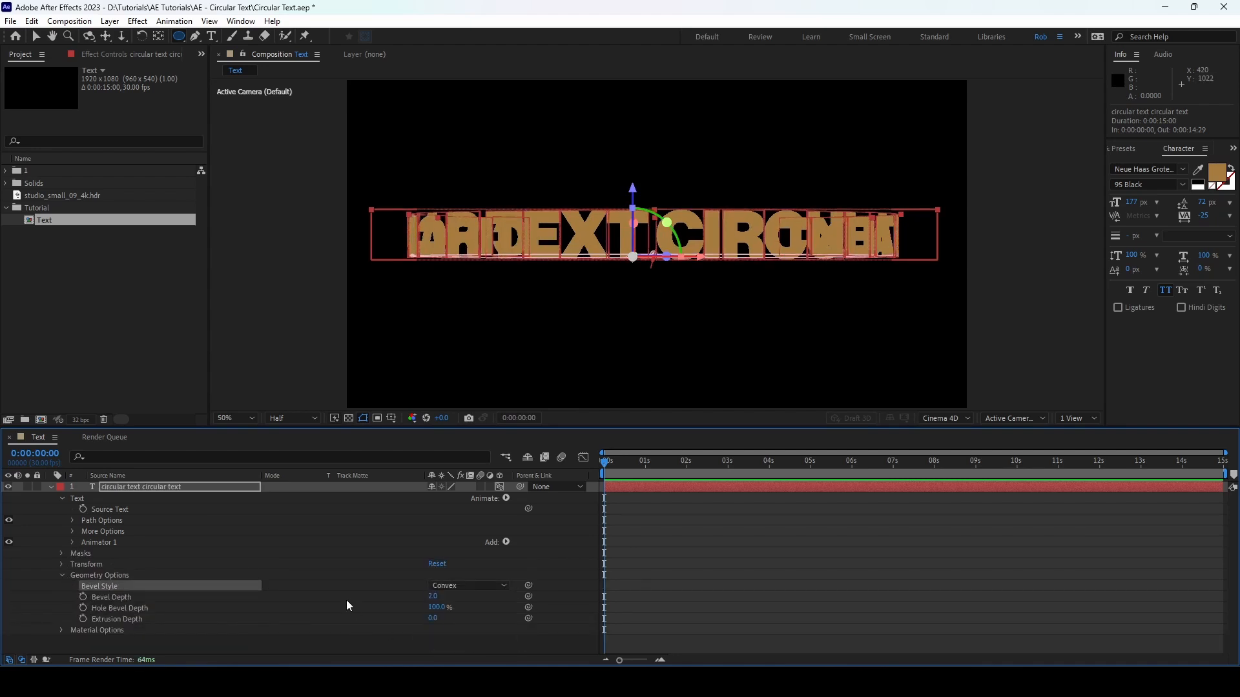
Step: Set the text layer's Bevel Depth to 5 and Extrusion Depth to 50
left_click(432, 596)
type("5")
left_click(484, 610)
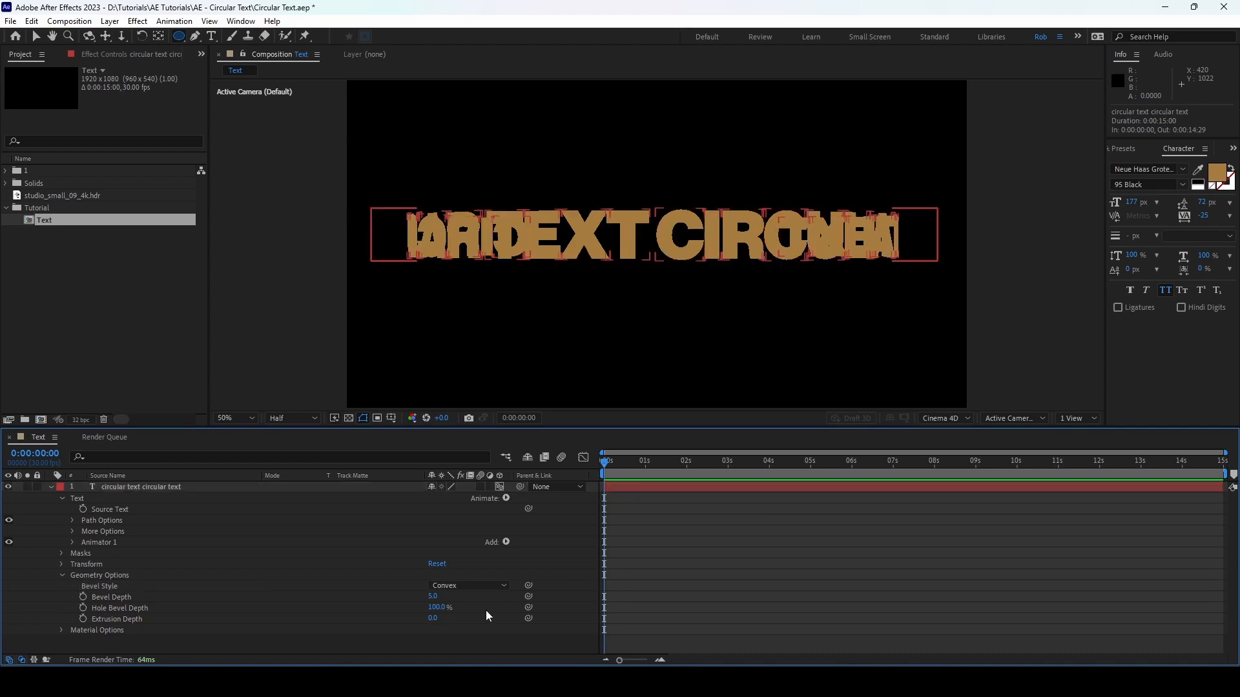
left_click(432, 618)
type("50")
key("Return")
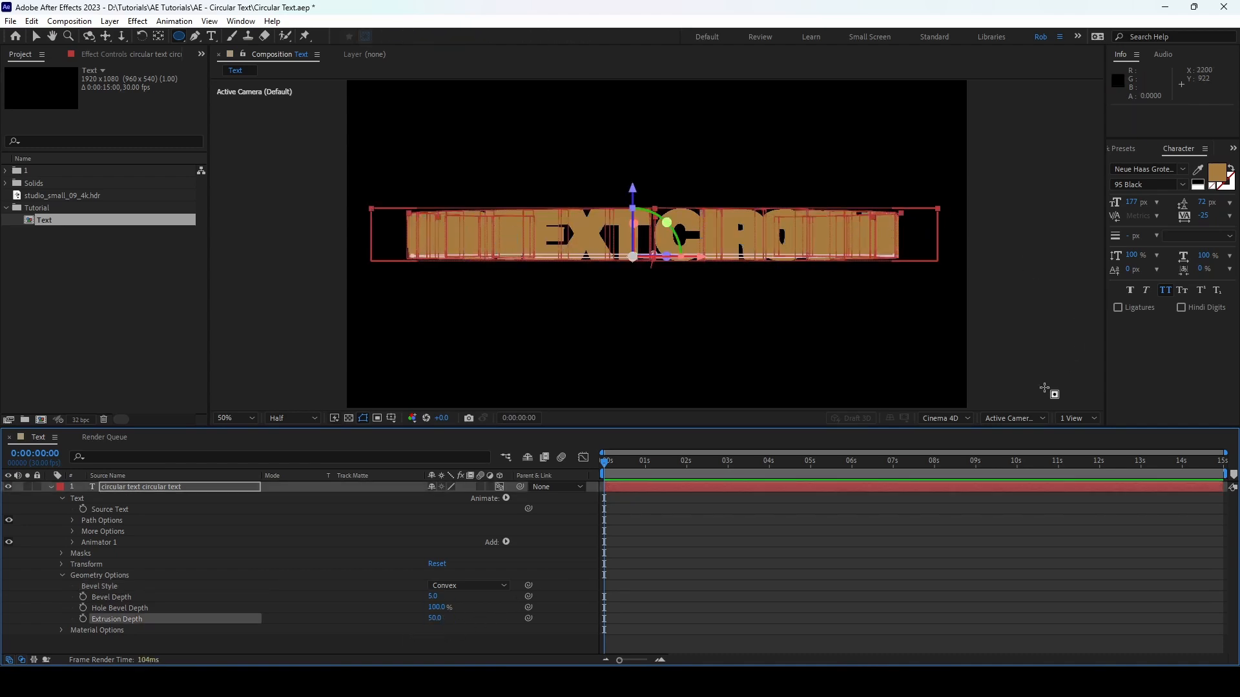
Step: Switch to the Top view and set the circular text's character tracking to 0
left_click(1012, 418)
left_click(1017, 495)
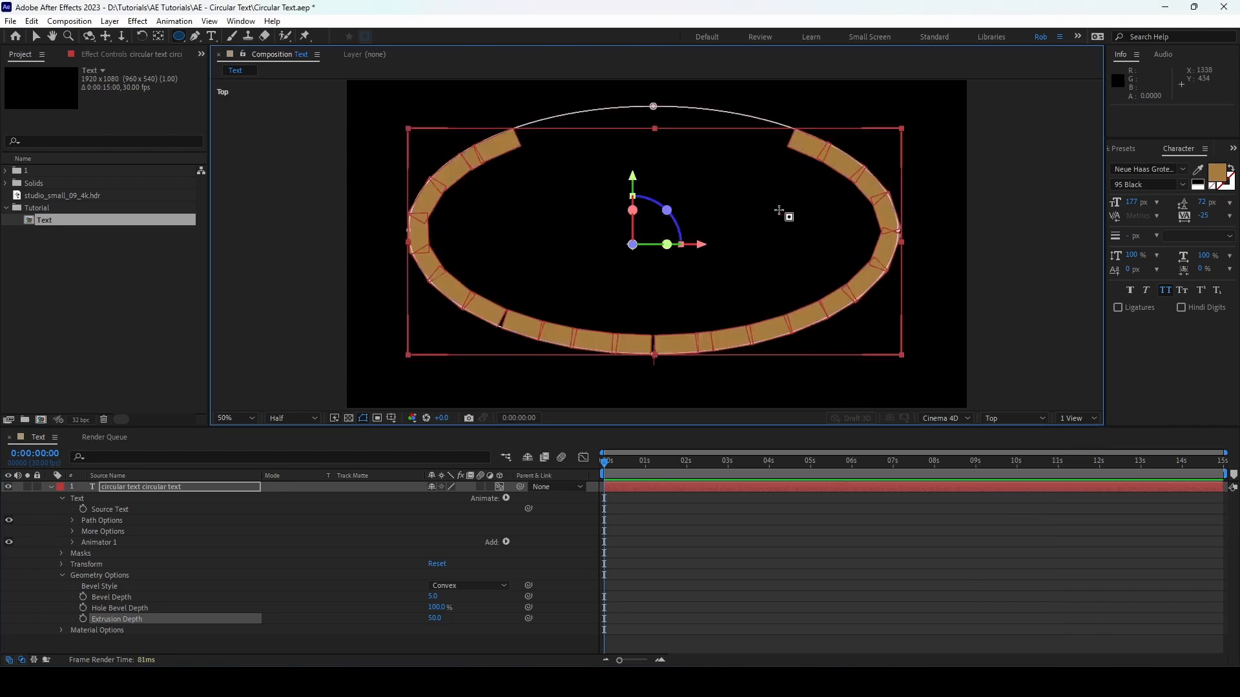
left_click(212, 488)
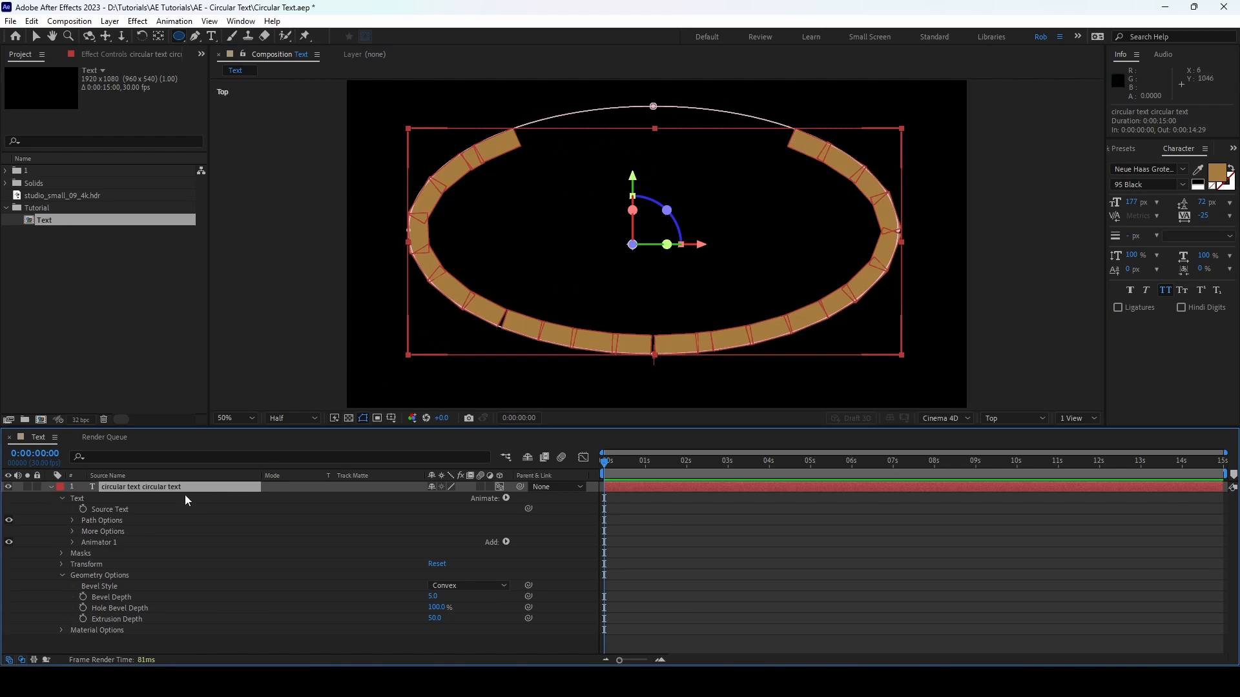
left_click(1230, 216)
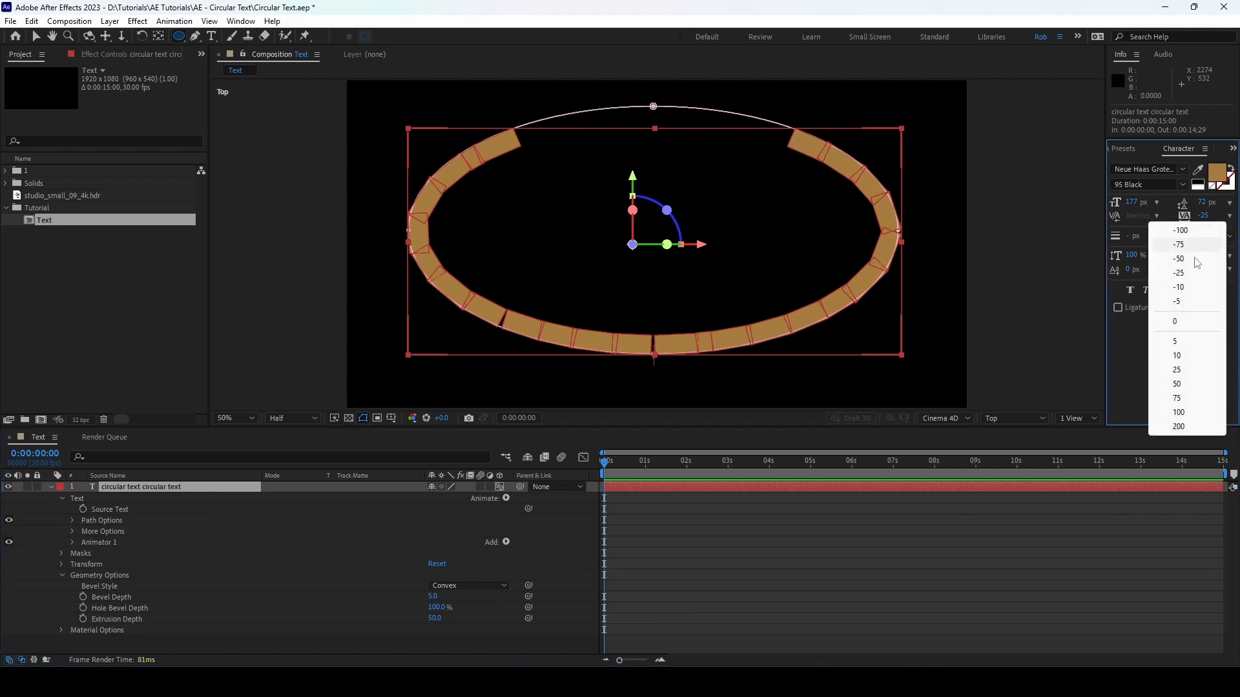
left_click(1186, 323)
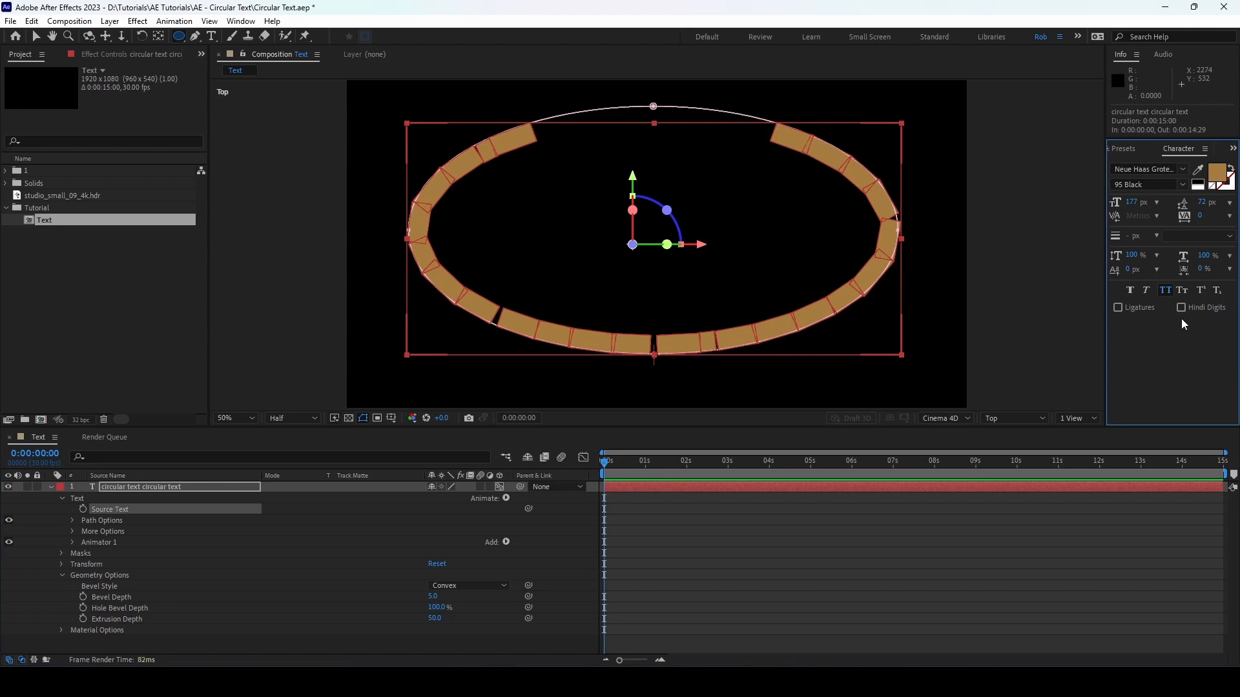
mouse_move(1199, 216)
left_mouse_down()
mouse_move(1227, 213)
mouse_move(1213, 217)
left_mouse_up()
left_click(1229, 217)
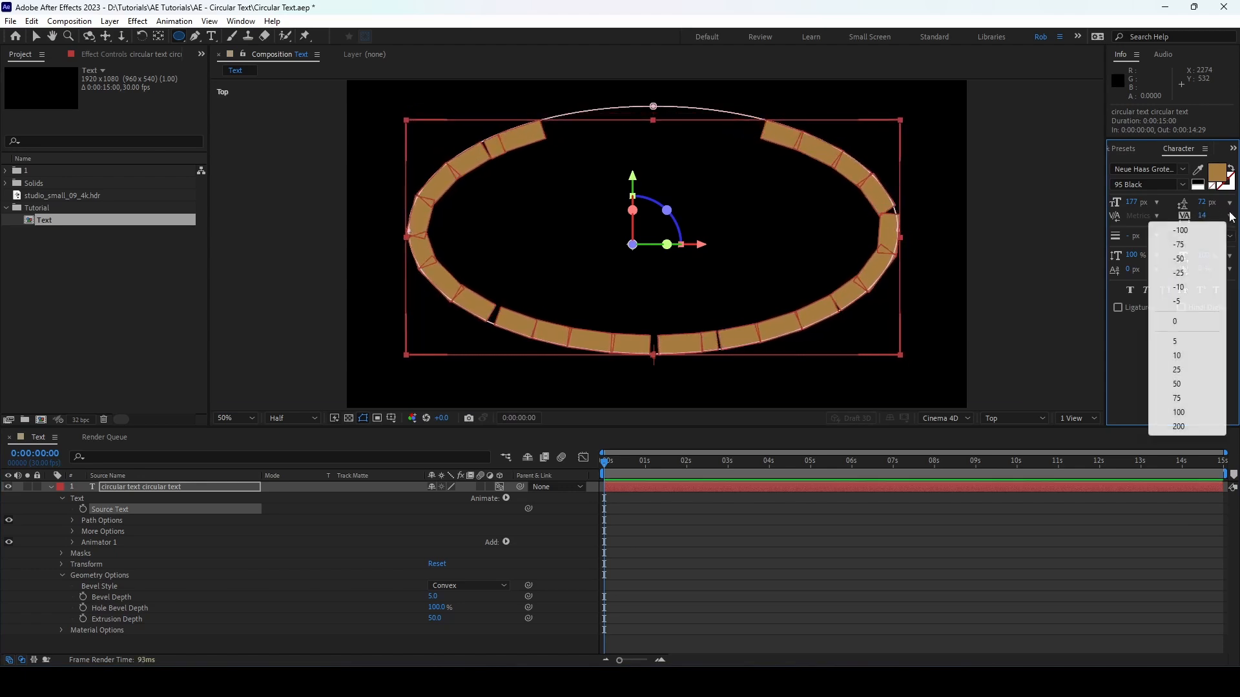
left_click(1186, 322)
Step: Increase the font size to 222 px so the text fills the whole ellipse, and return to the Active Camera view
left_click(1015, 419)
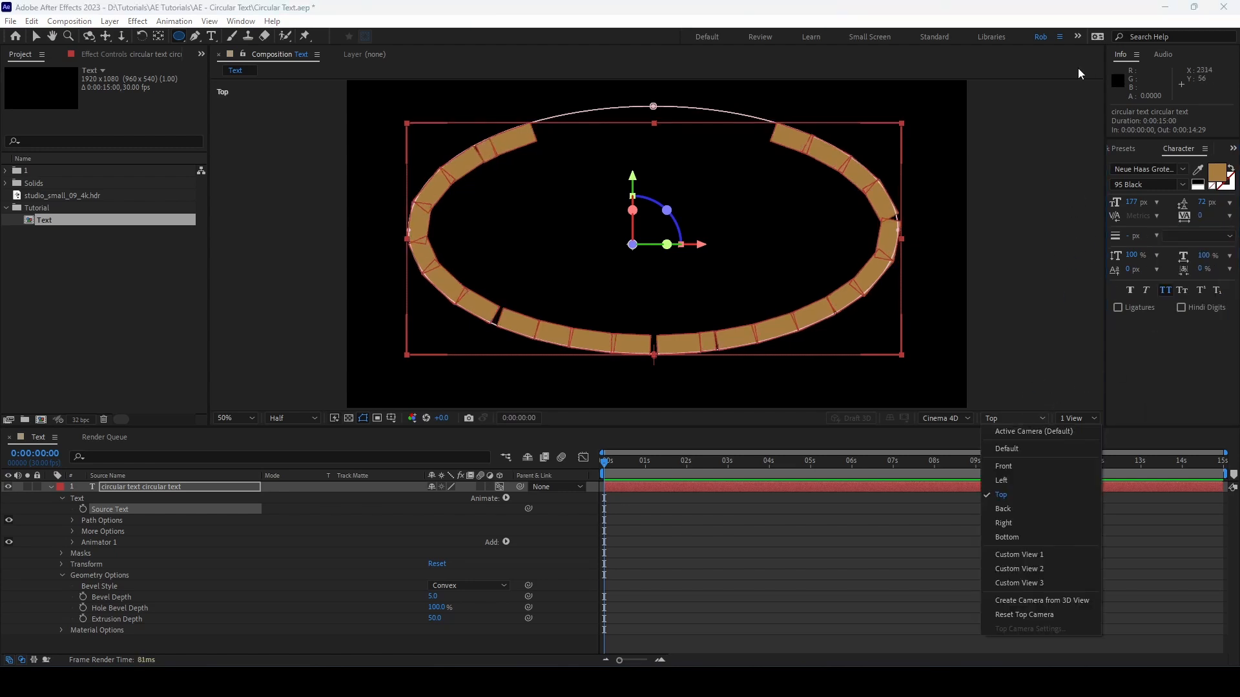
left_click(1173, 350)
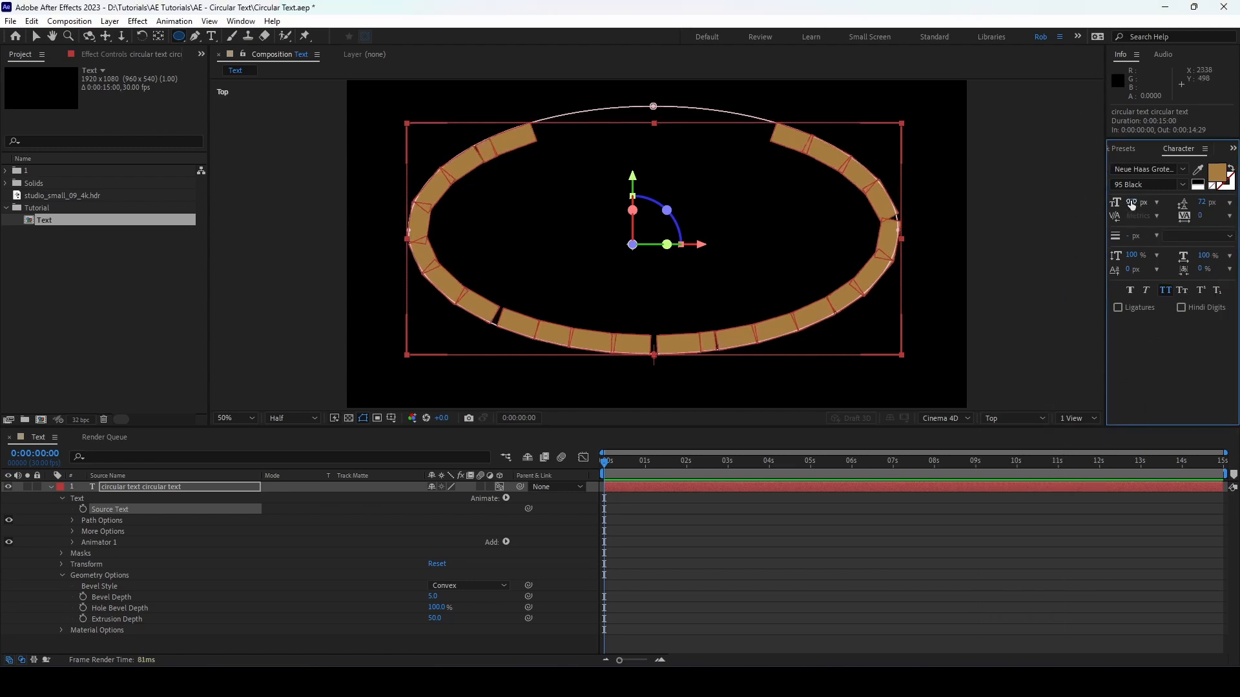
left_click_drag(1132, 202, 1154, 200)
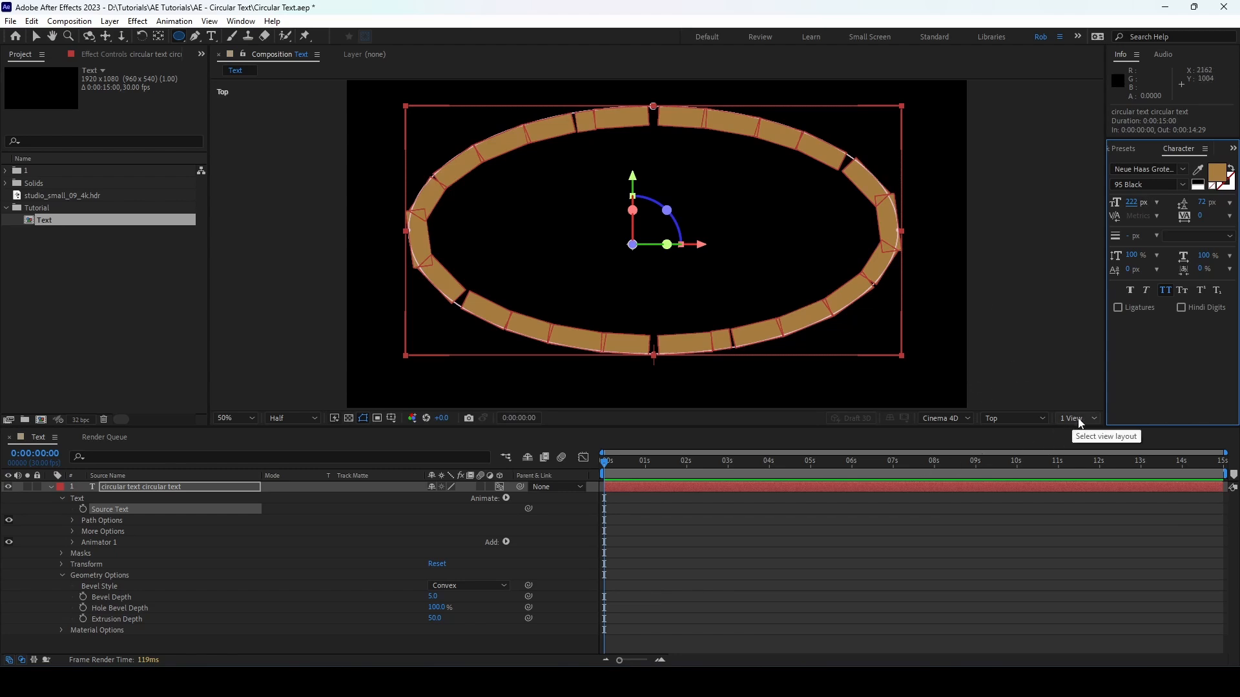
left_click(1037, 421)
left_click(1034, 433)
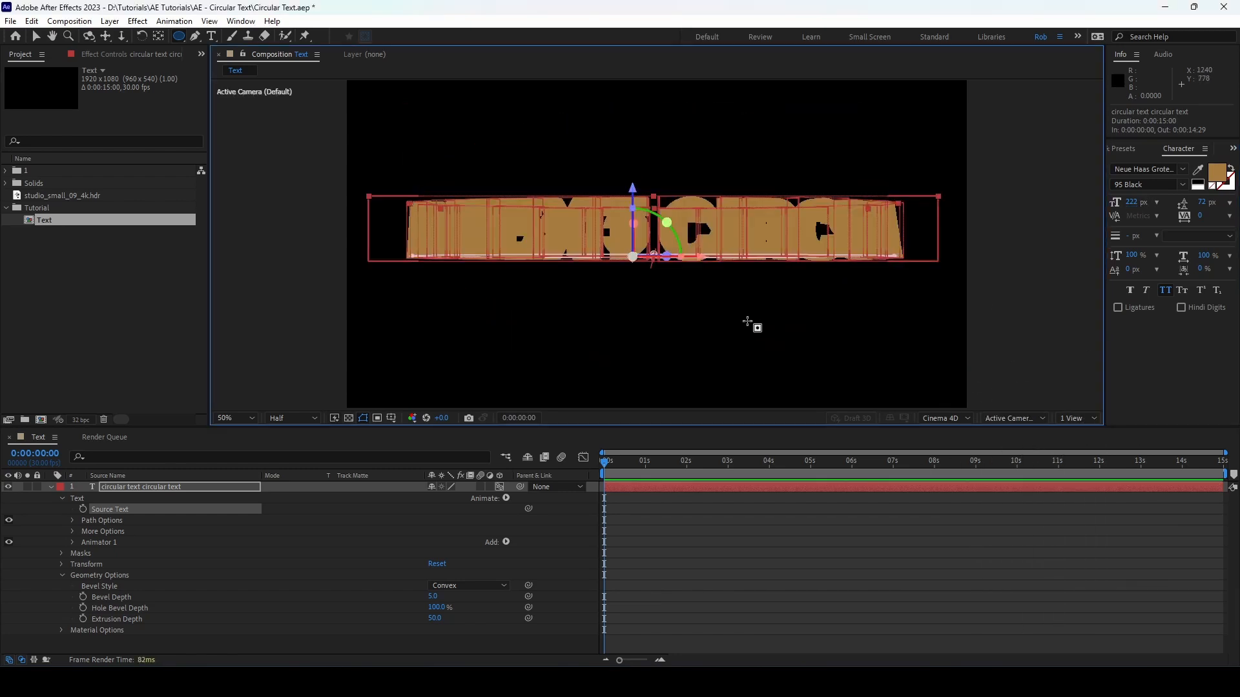
key("u")
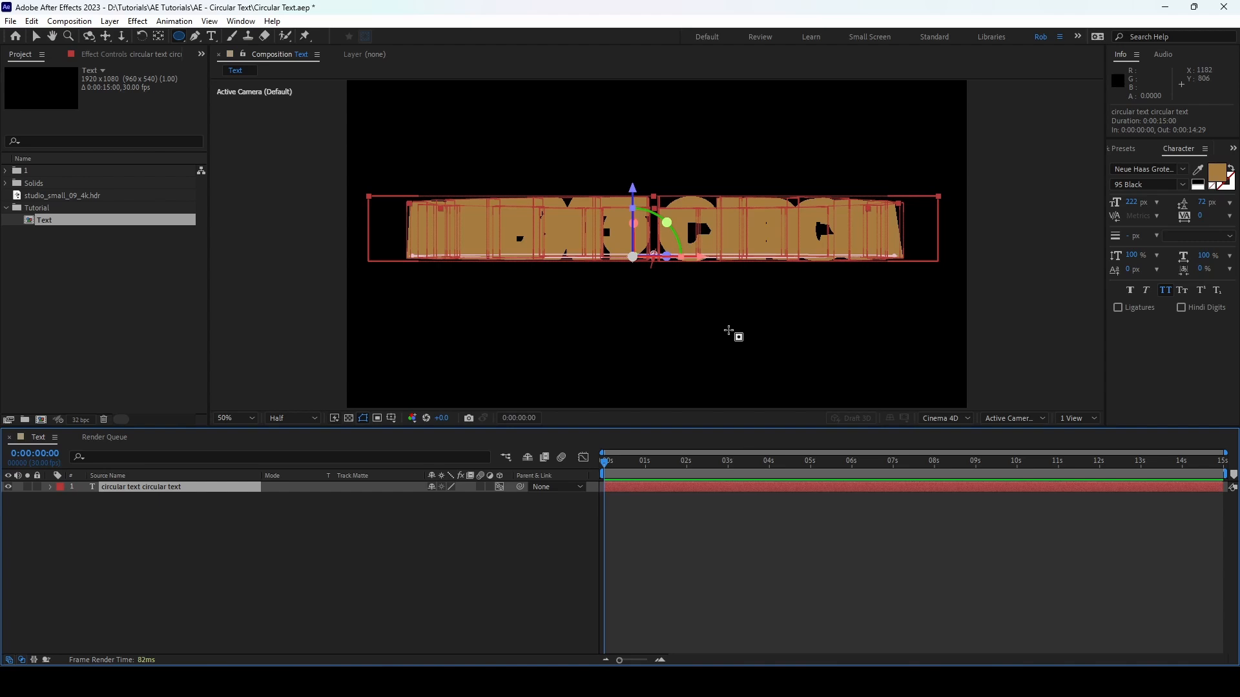
Step: Create a point light with color FFB04A and an intensity of 100%
left_click(36, 37)
left_click(105, 23)
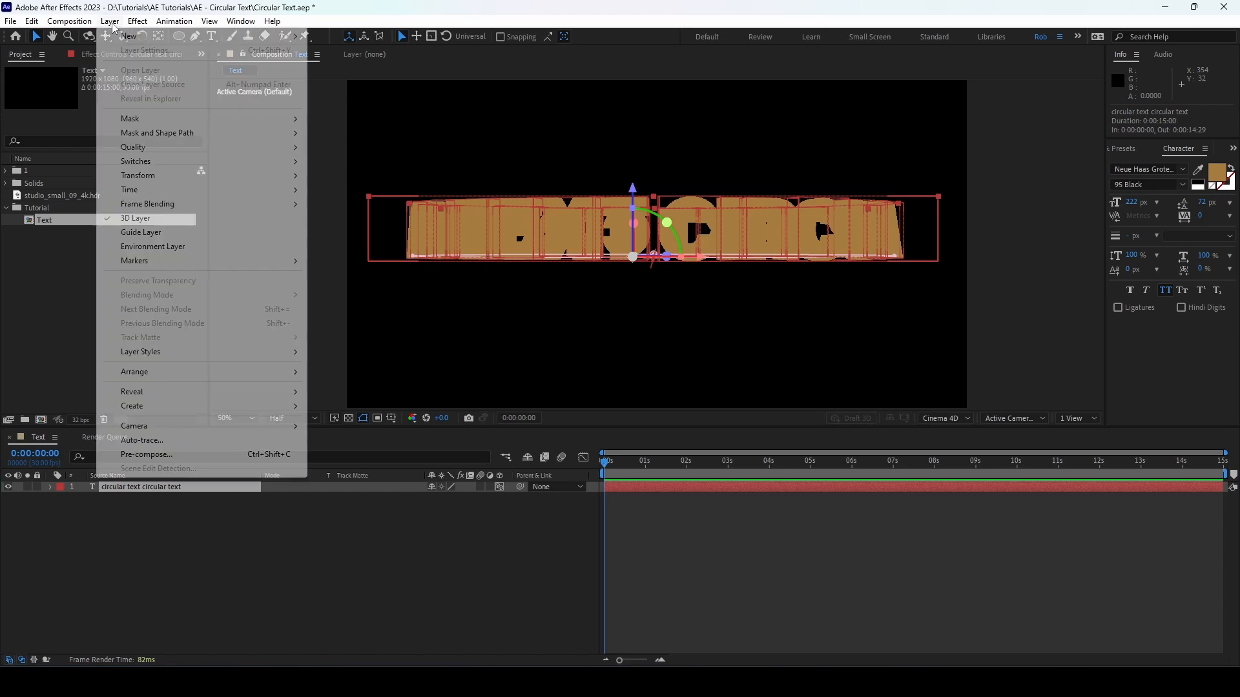
mouse_move(124, 44)
left_click(363, 66)
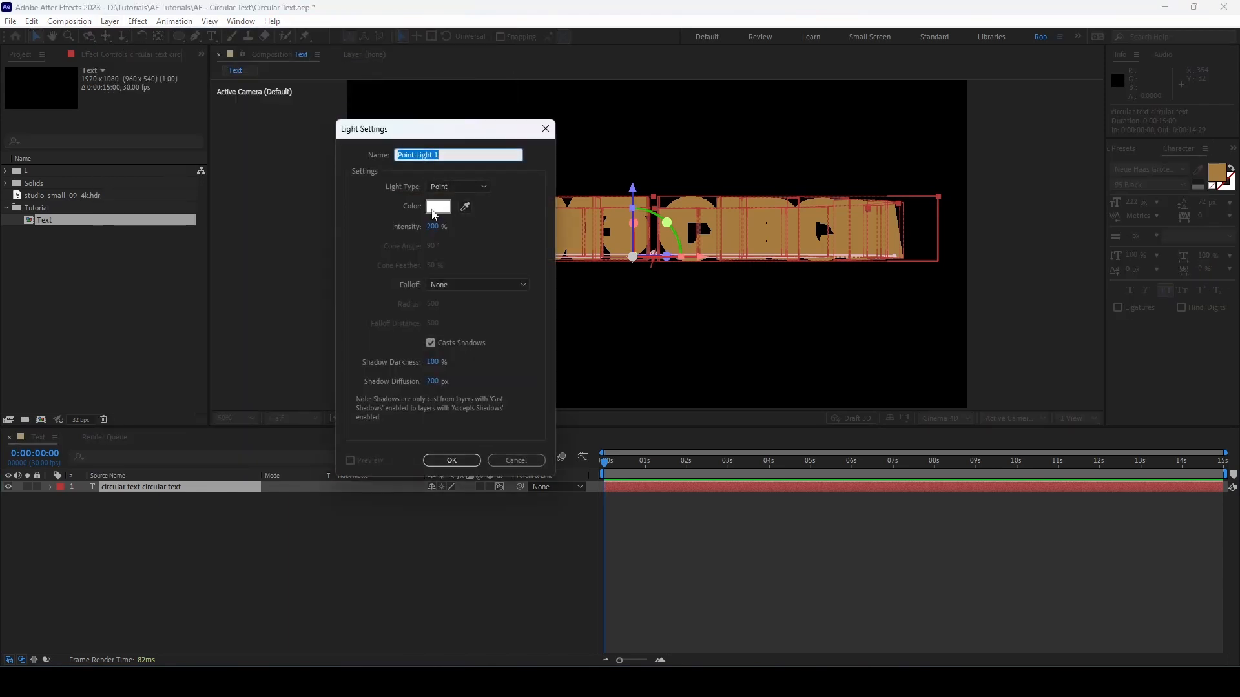
left_click(432, 208)
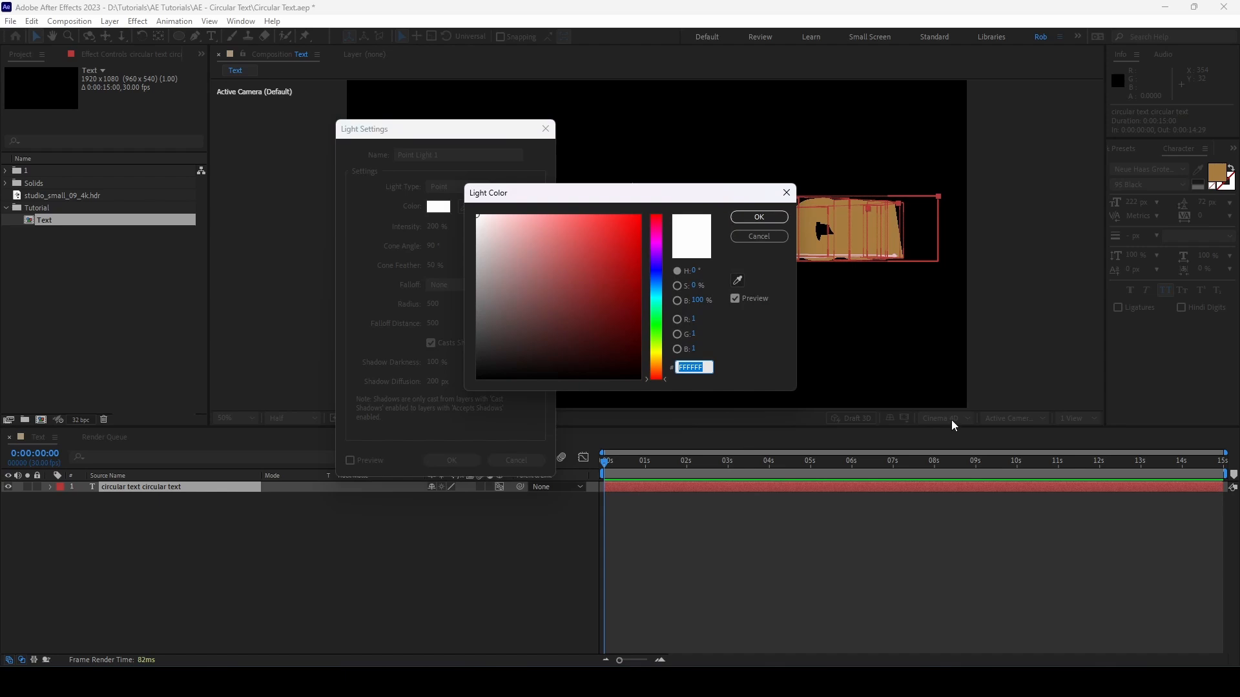
type("FFB0")
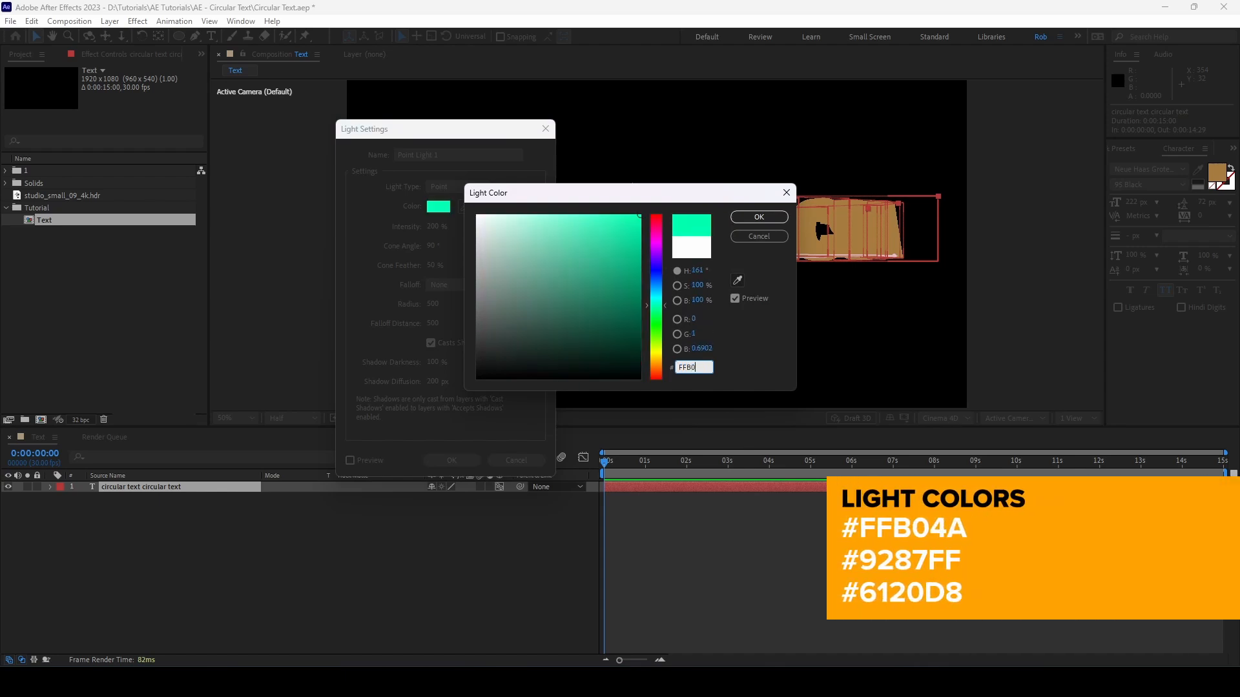
type("4A")
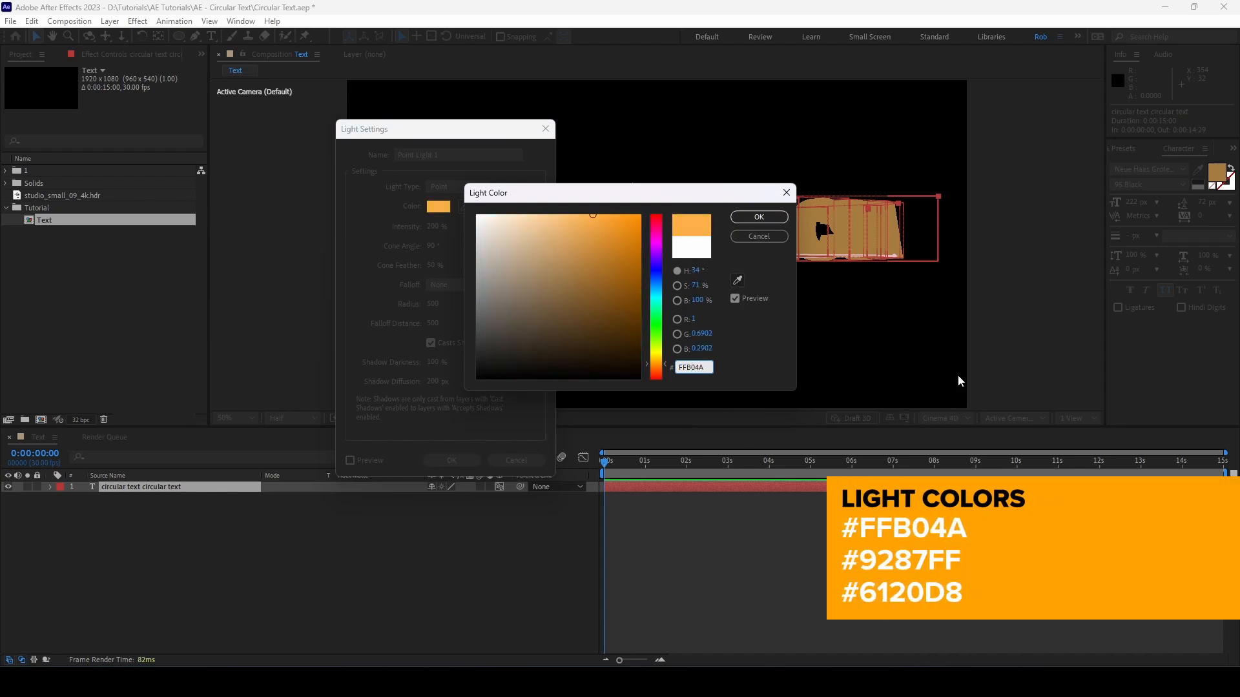
left_click(759, 217)
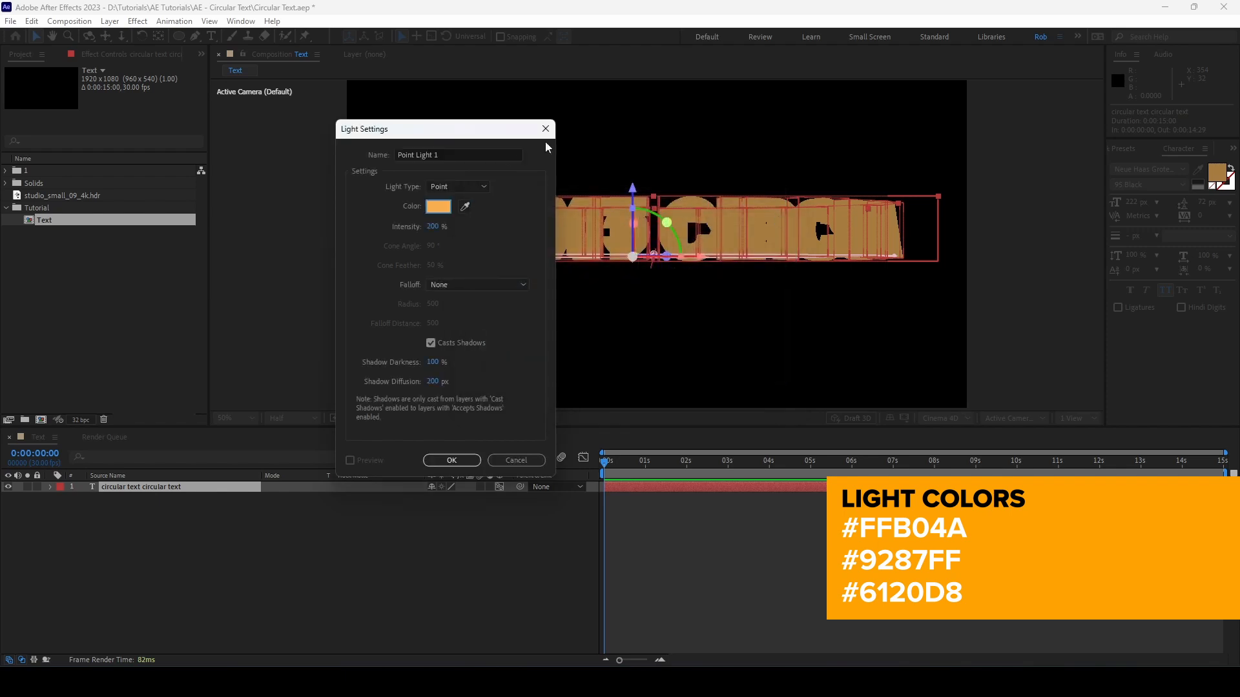
left_click(432, 227)
type("100")
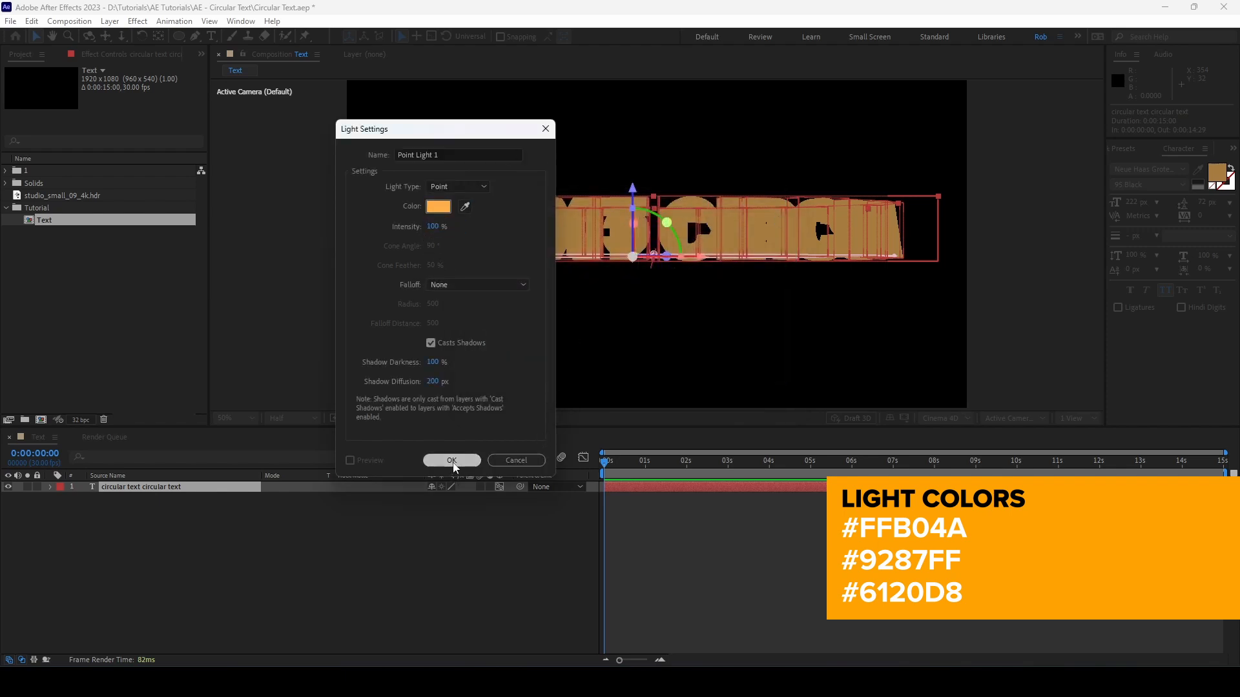
left_click(452, 460)
Step: In the Top view, move the point light to about 524, 460, -531, front-left of the text ring, and rename it Key
left_click(1031, 420)
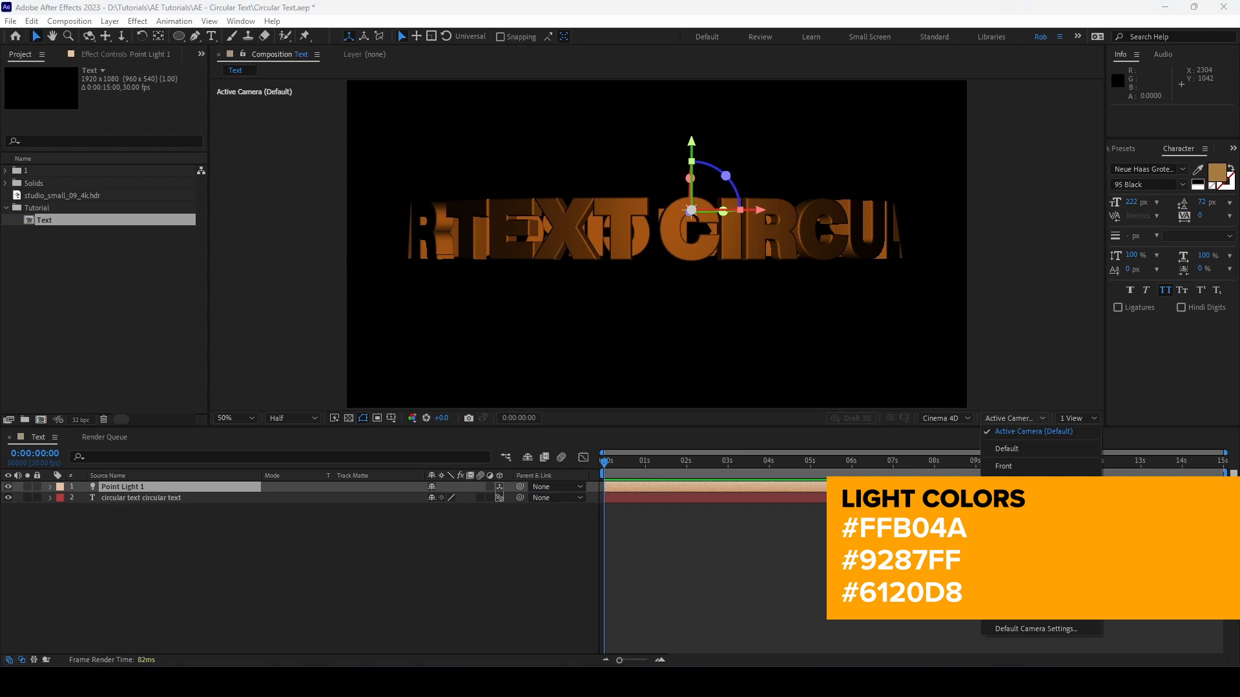
left_click(1003, 491)
scroll(629, 263, "down", 2)
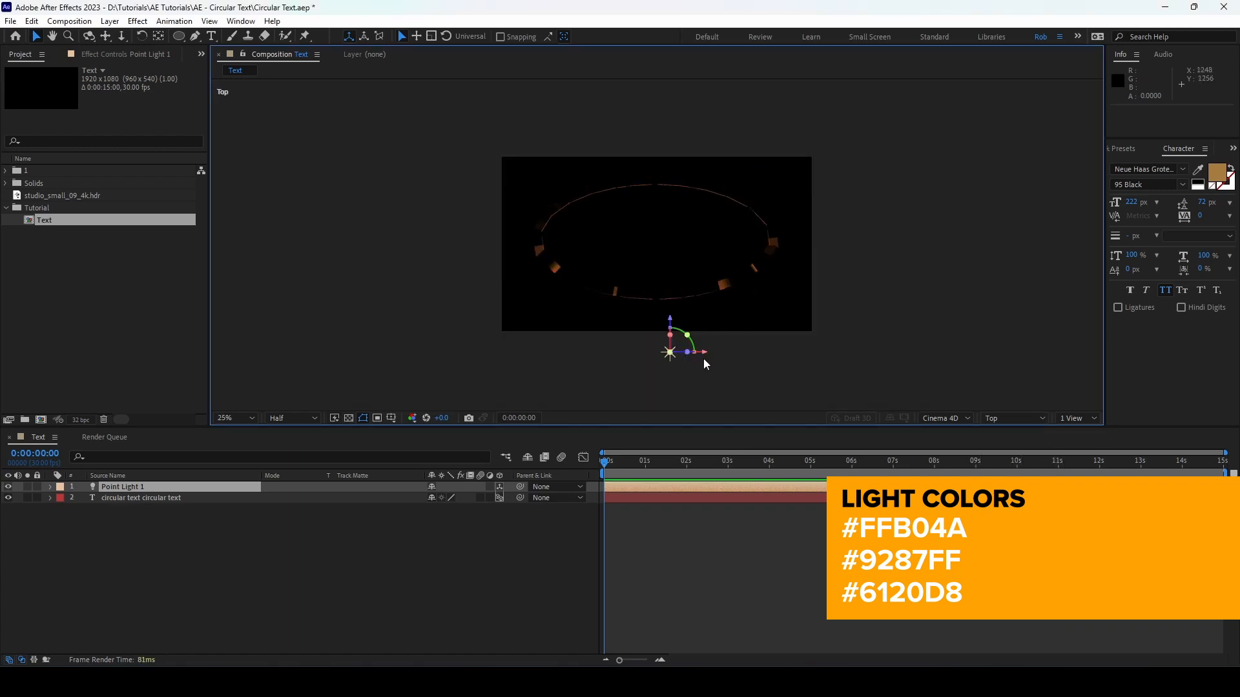
left_click_drag(706, 358, 588, 303)
left_click(143, 487)
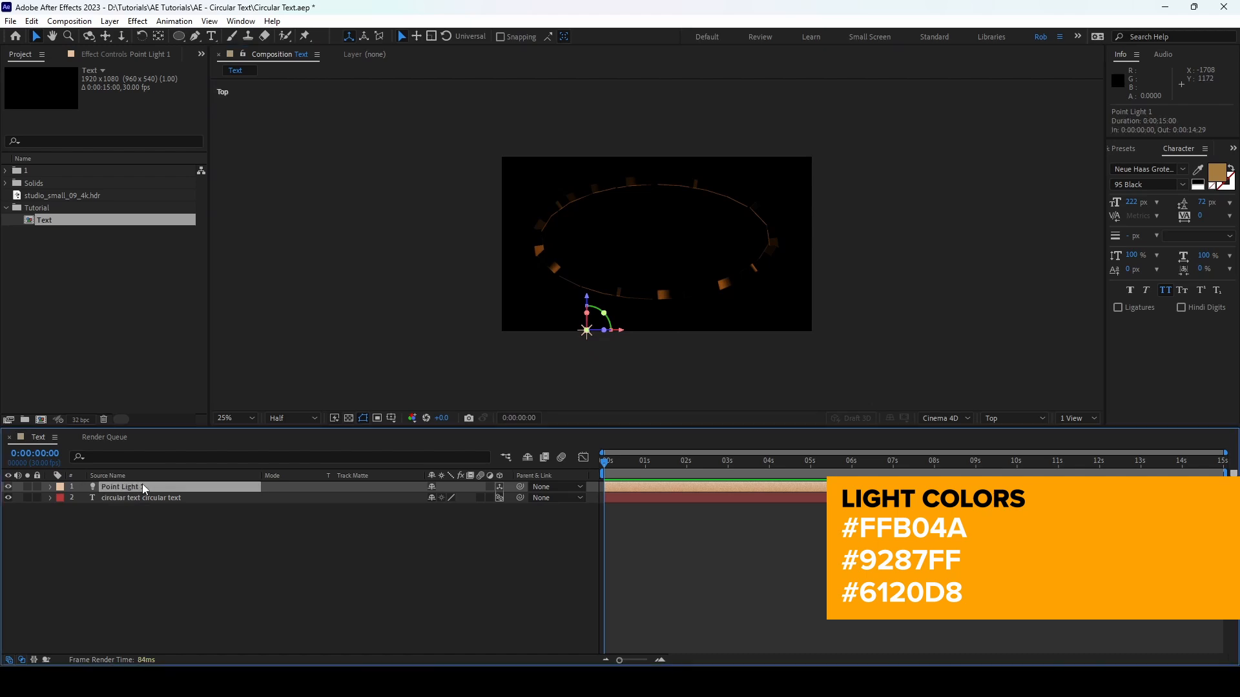
key("Return")
type("Key")
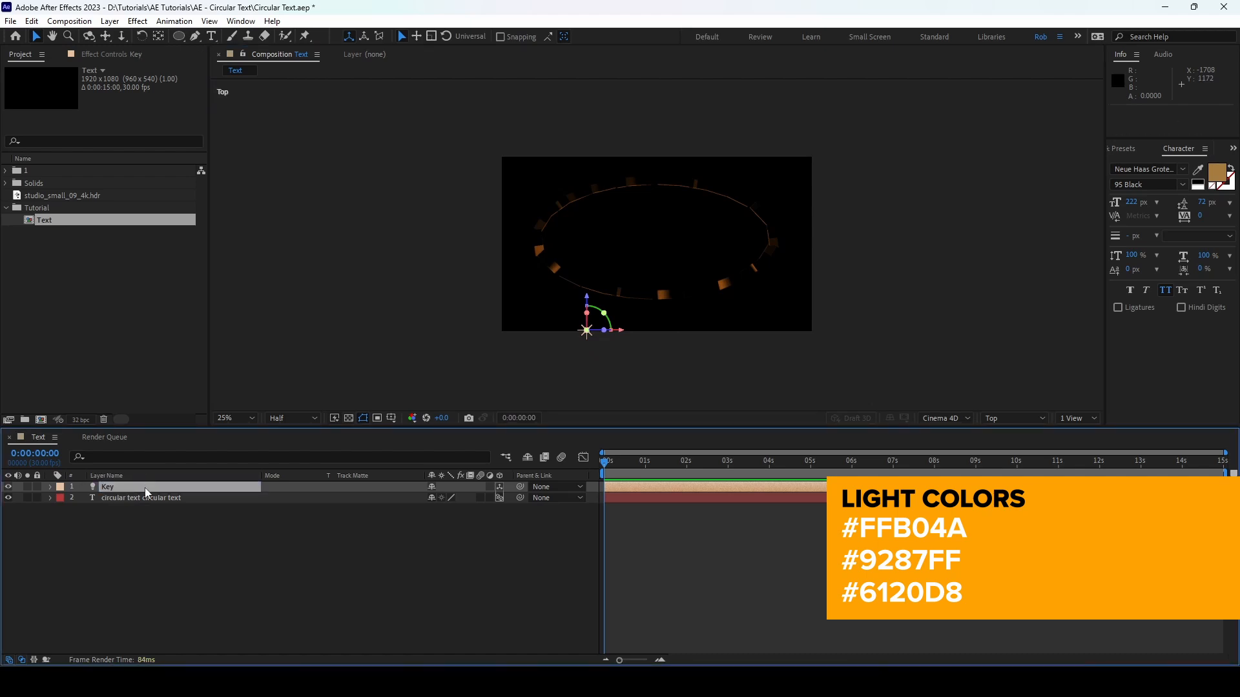
Step: Duplicate the Key light as Fill and move the copy to about 1288, 460, -531, front-right of the text ring
key("ctrl+d")
left_click(153, 502)
key("Return")
type("F")
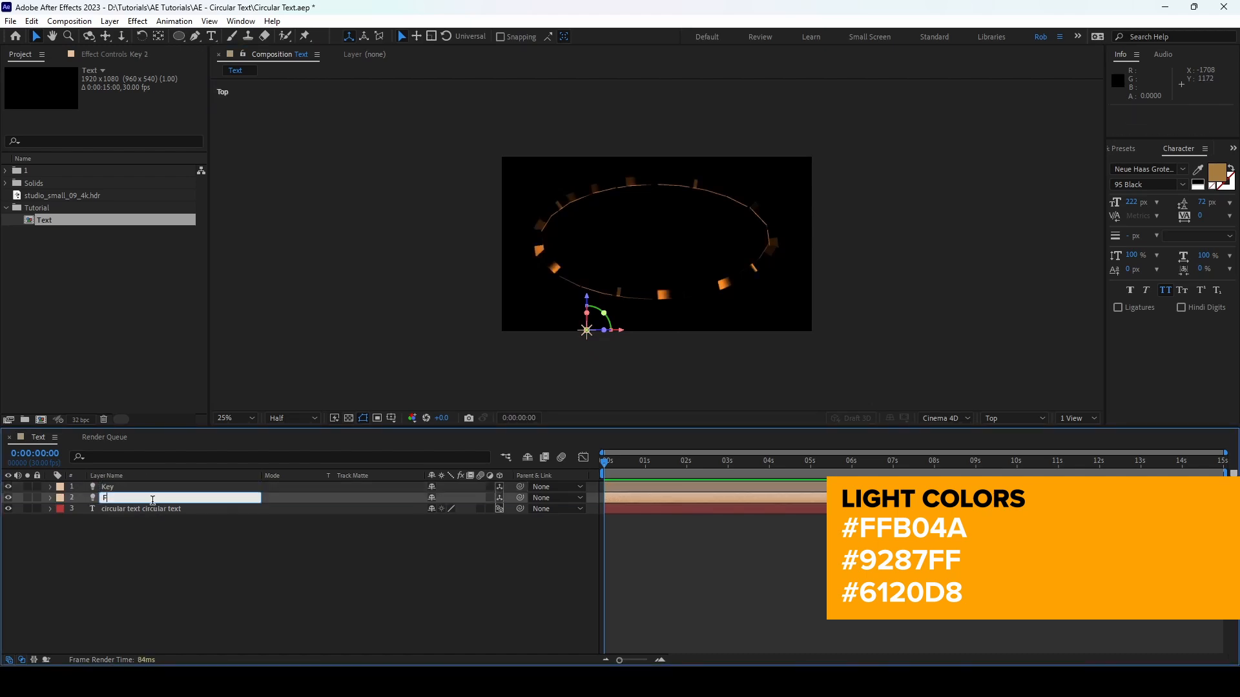
type("ill")
key("Return")
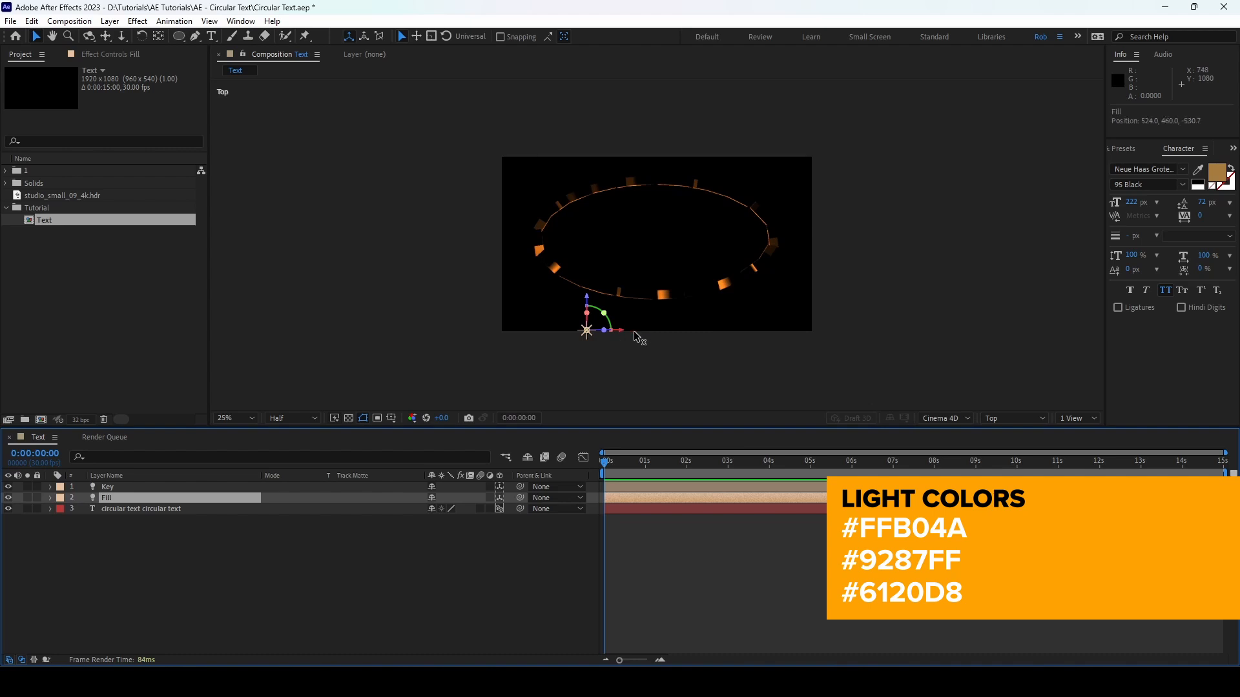
left_click_drag(633, 331, 747, 333)
Step: Set the Fill light's color to 9287FF and its intensity to 150%
left_click(109, 20)
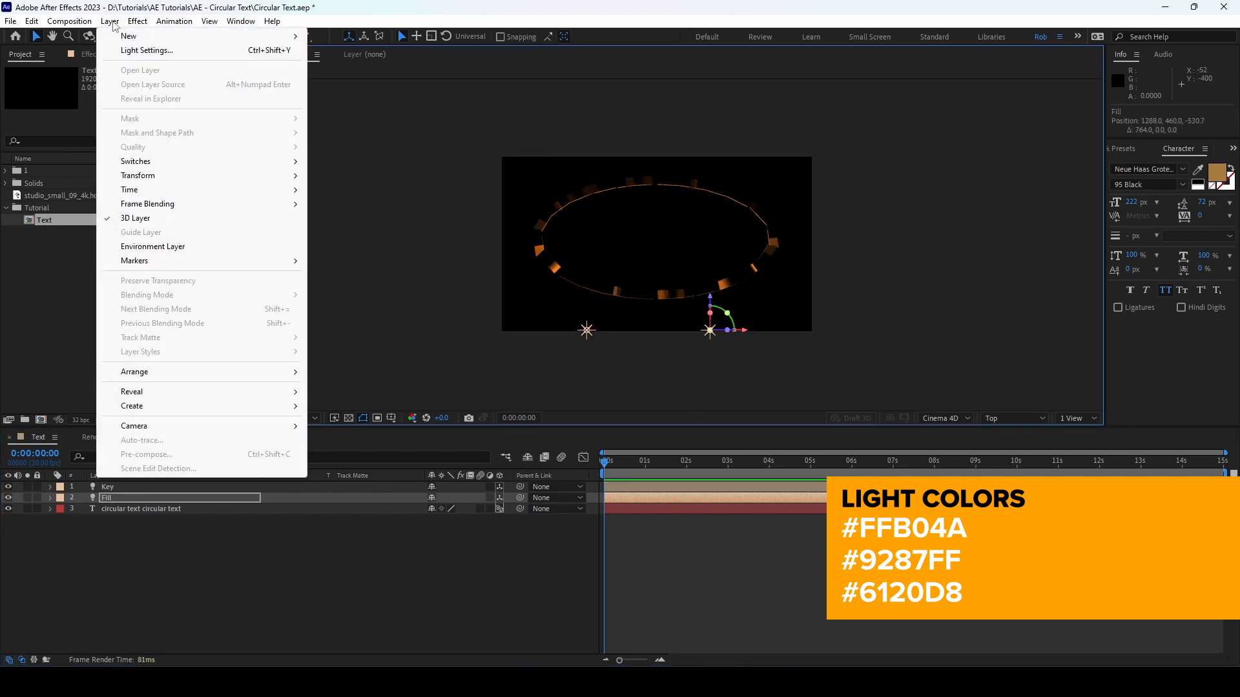
left_click(142, 50)
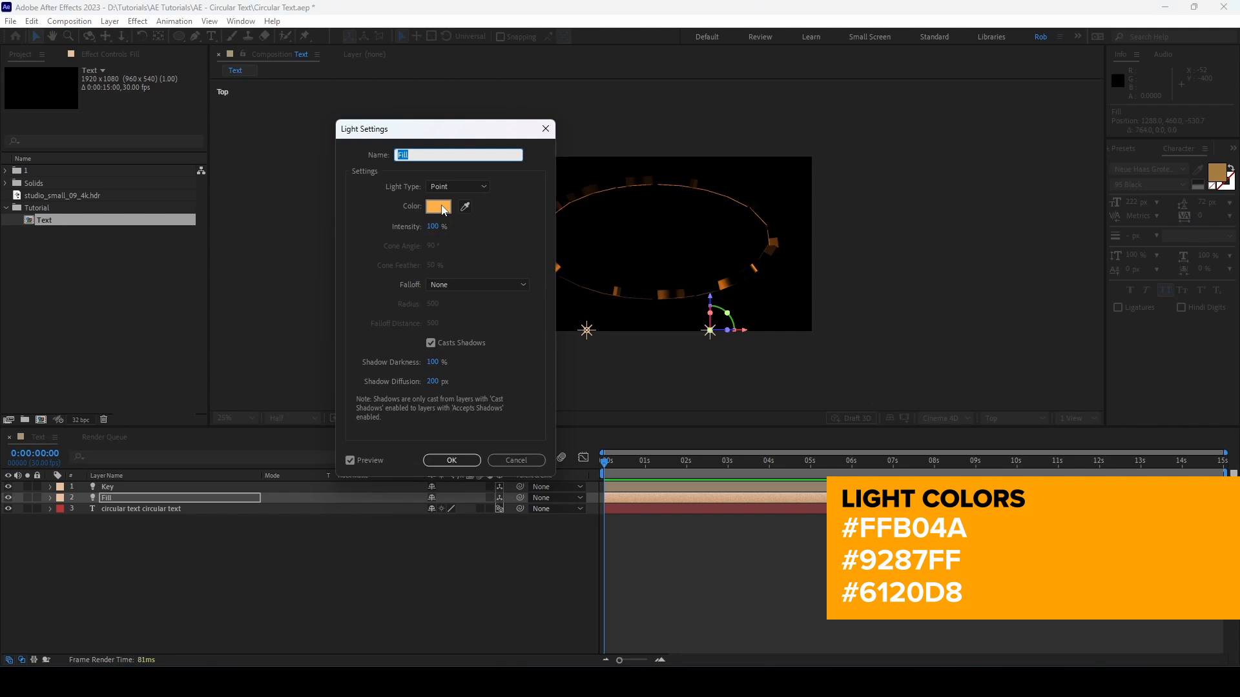
left_click(438, 207)
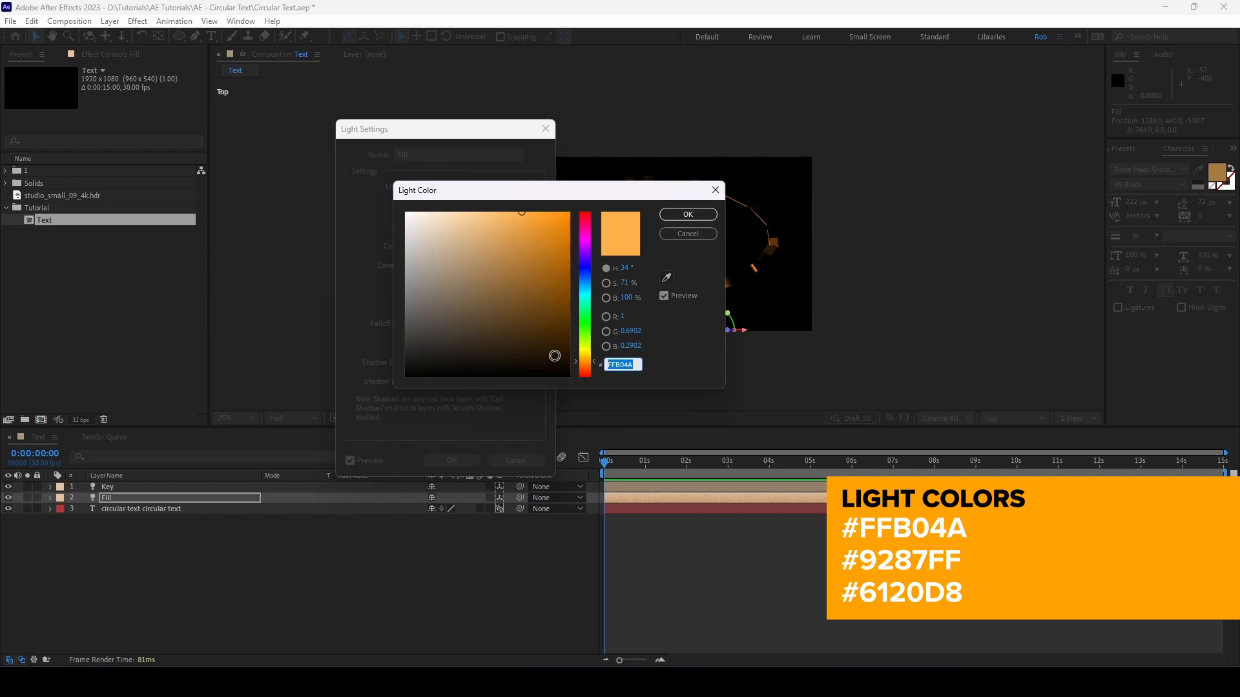
type("9287")
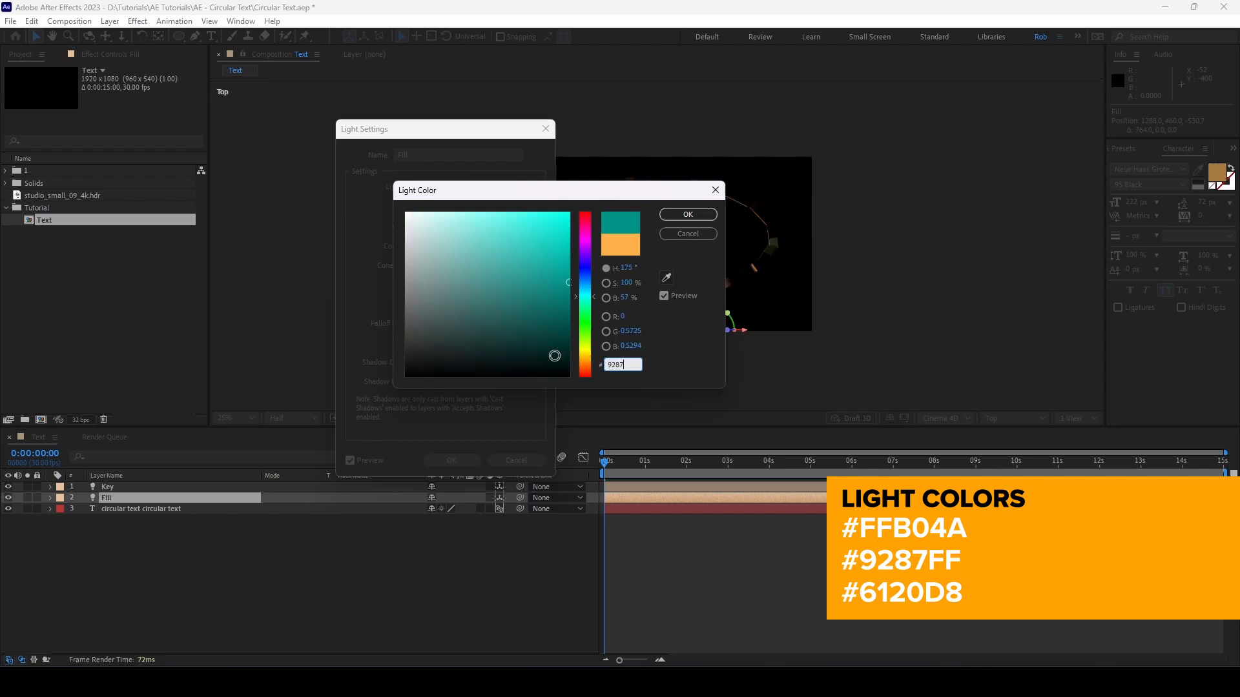
type("FF")
left_click(698, 214)
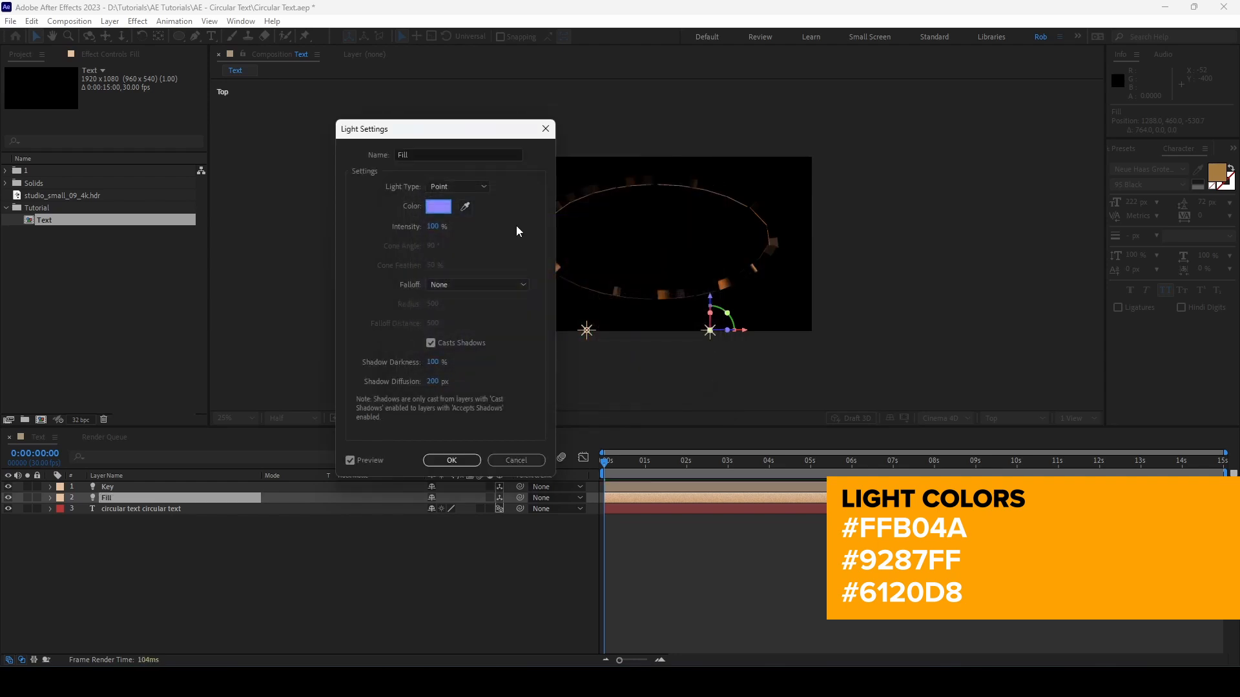
type("150")
left_click(452, 460)
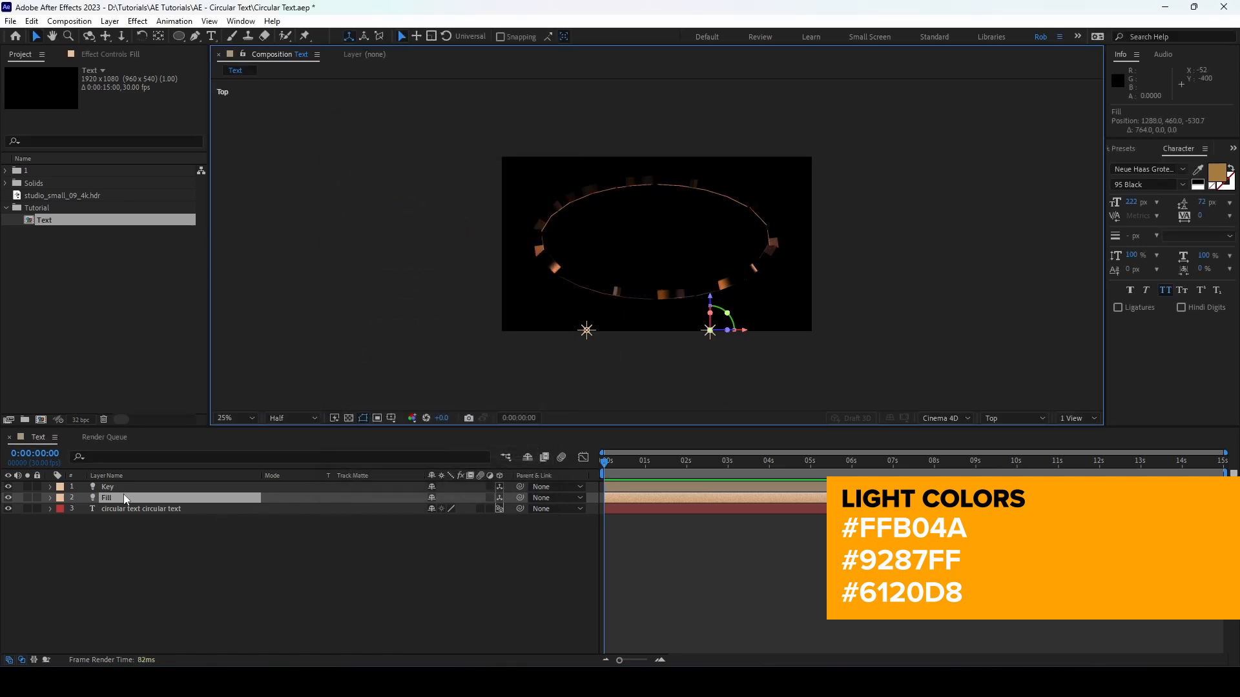
Step: Duplicate the Fill light as Center Light and move the copy to about 944, 460, 57 in the middle of the text ring
left_click_drag(127, 494, 130, 513)
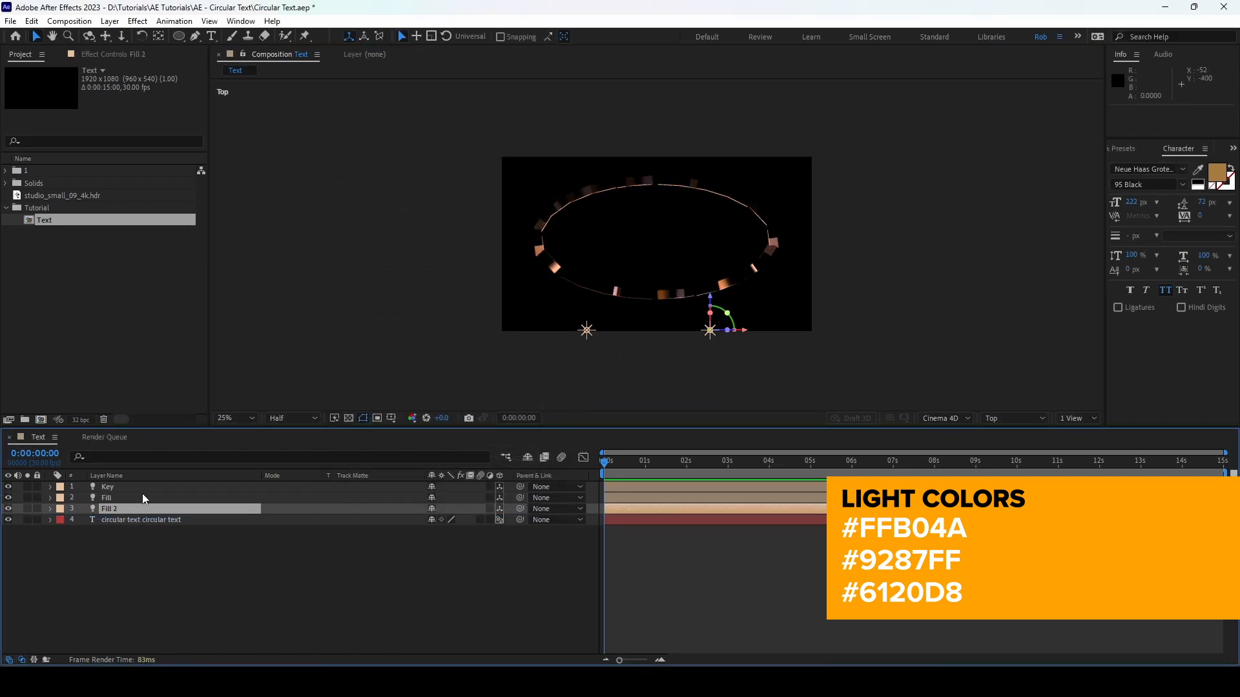
key("Return")
type("Center Light")
key("Return")
left_click_drag(710, 302, 675, 239)
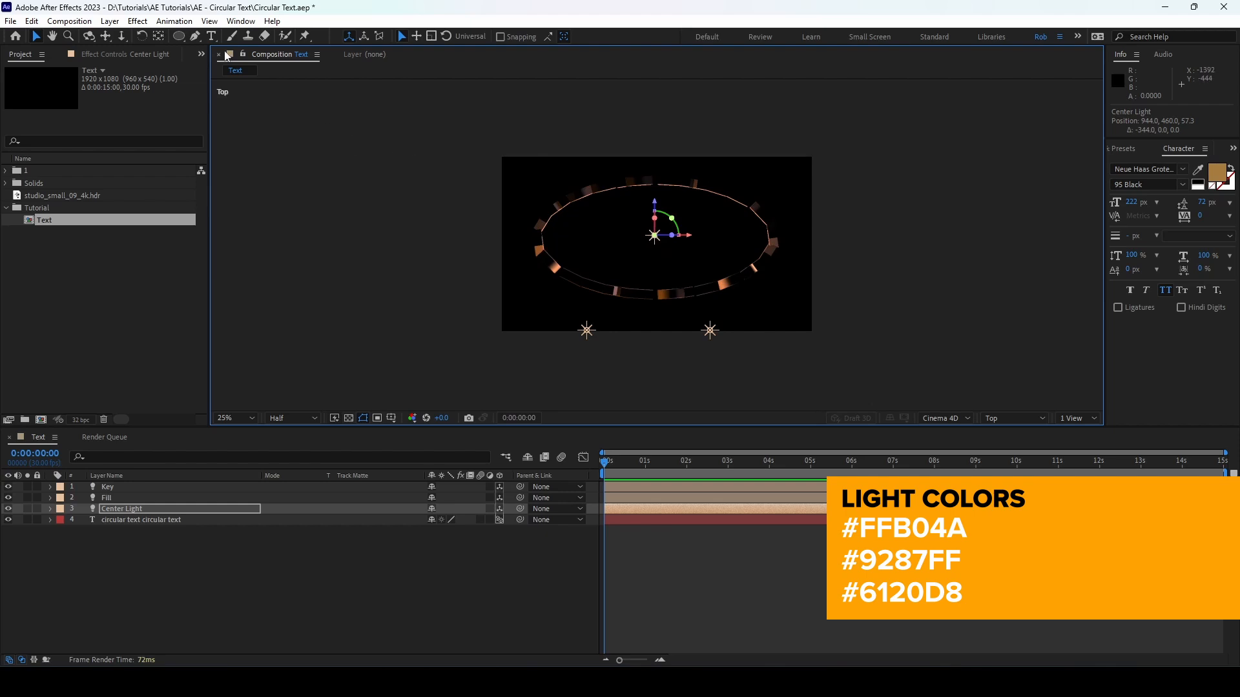
Step: Set the Center Light's color to 6120D8 and its intensity to 200%
left_click(110, 21)
left_click(147, 50)
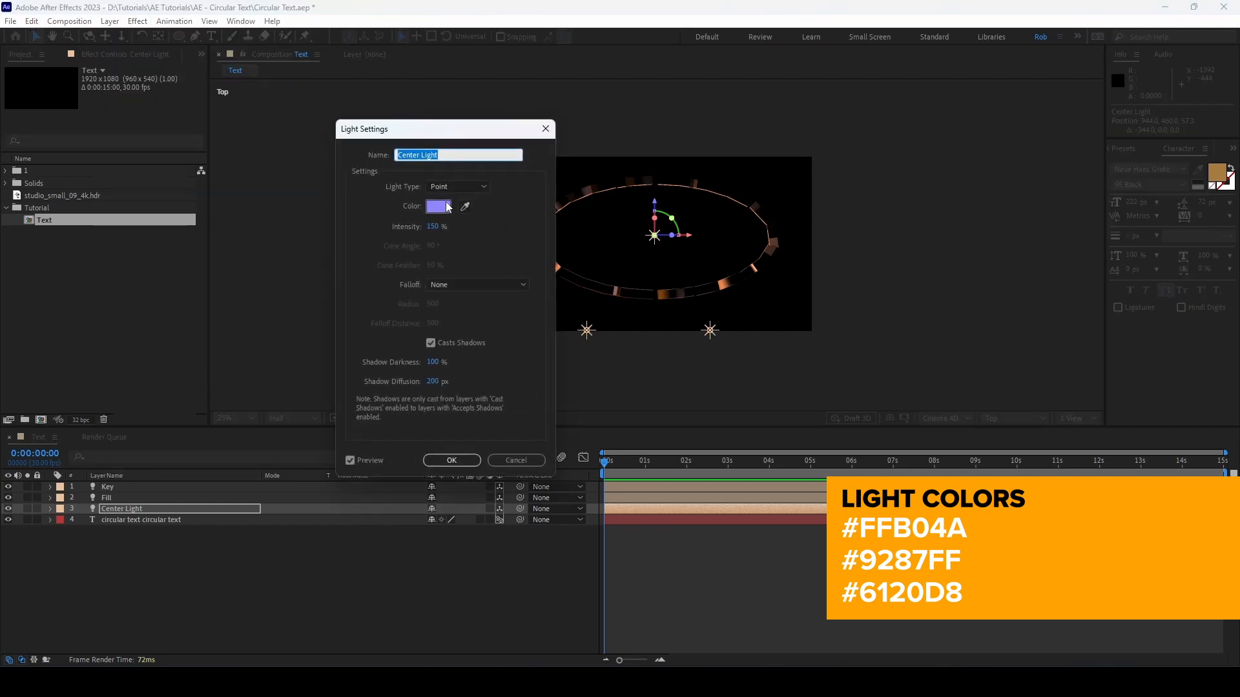
left_click(437, 210)
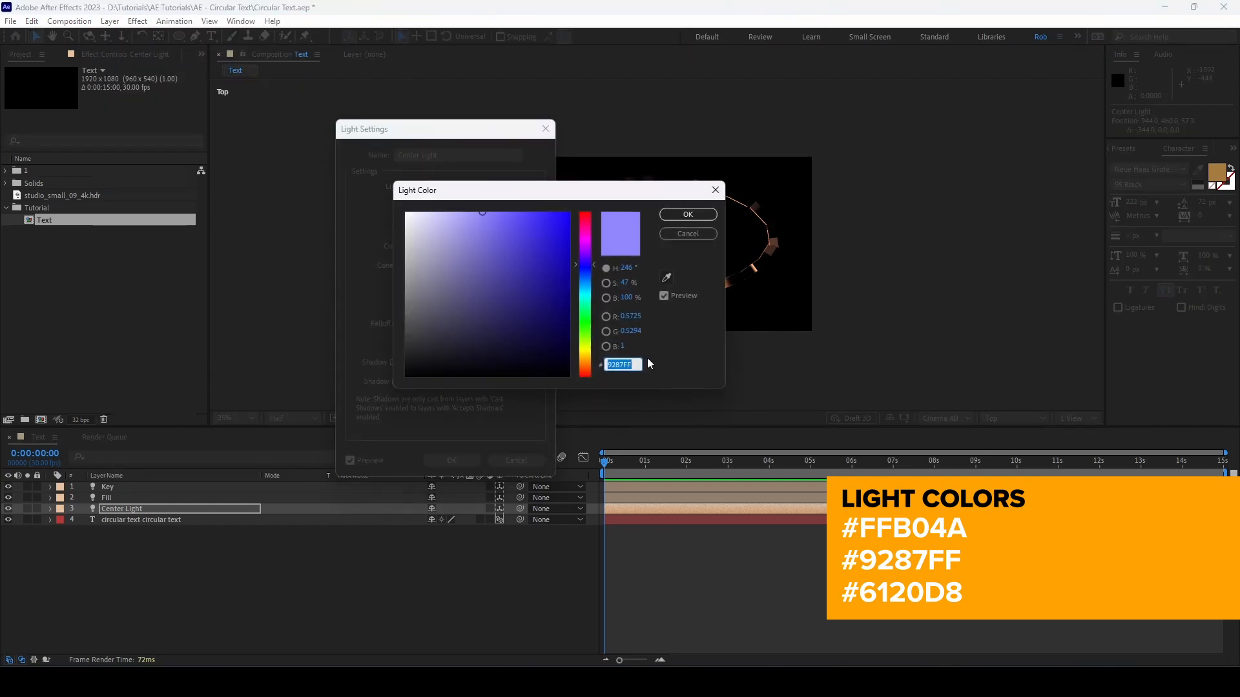
type("61")
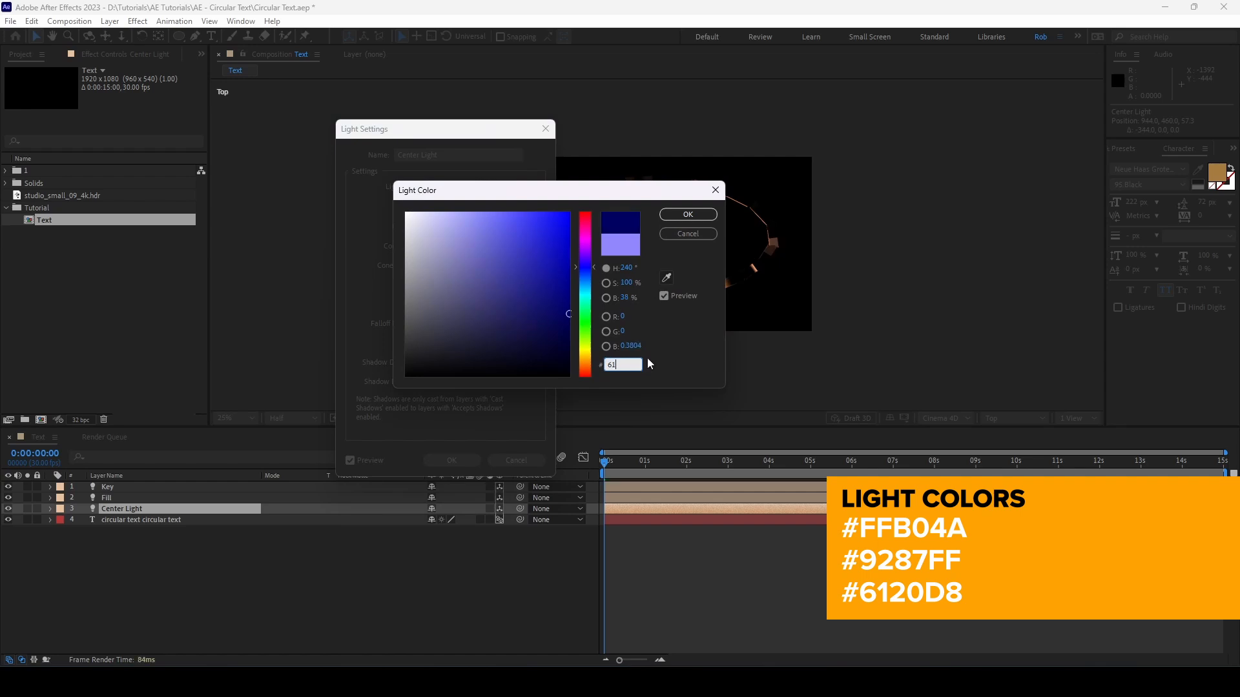
type("20D8")
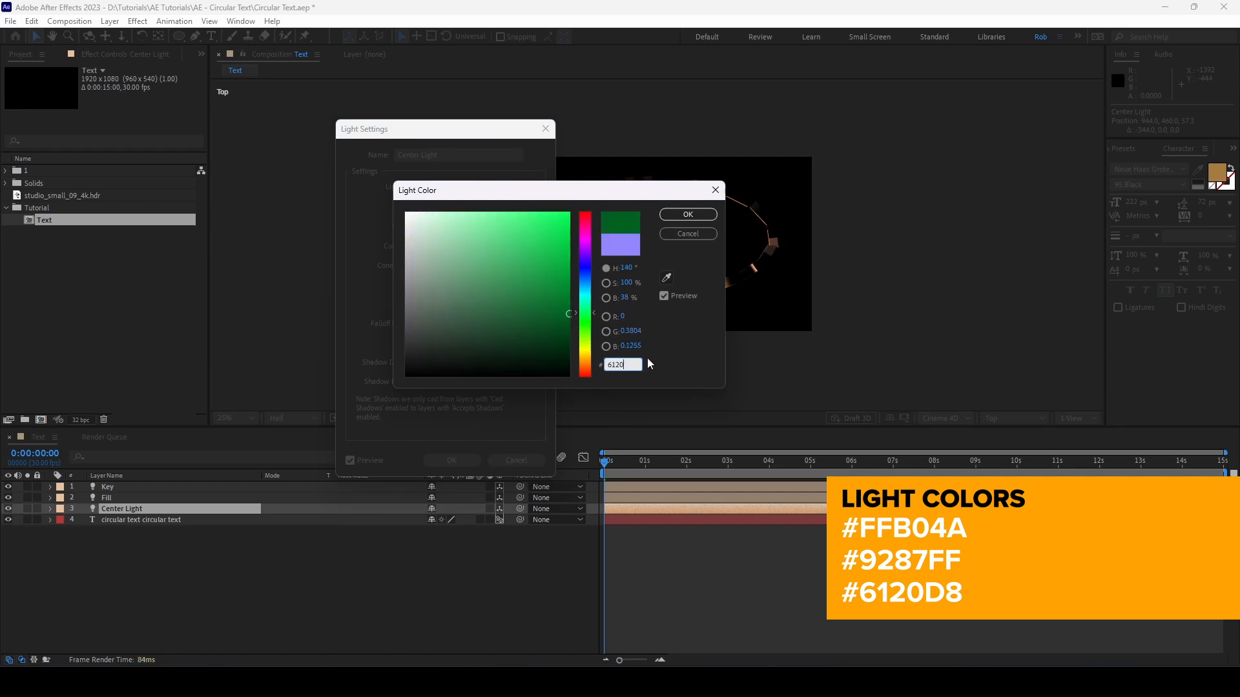
left_click(678, 216)
left_click(433, 227)
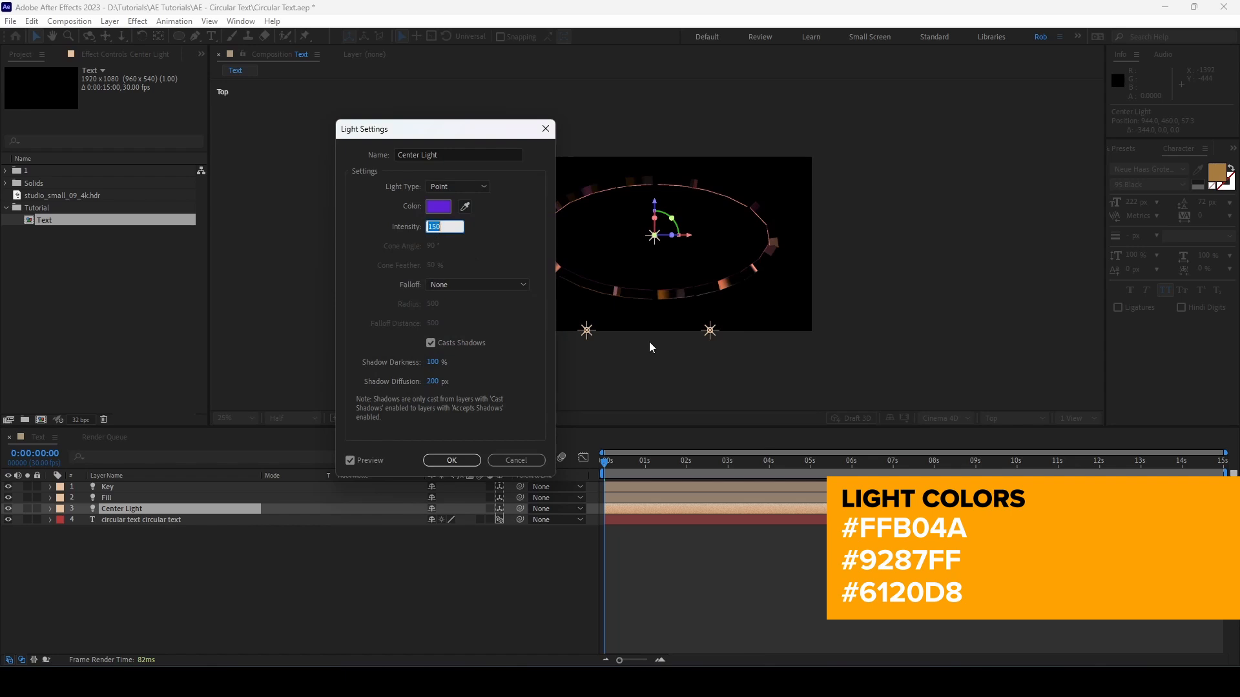
type("200")
left_click(438, 463)
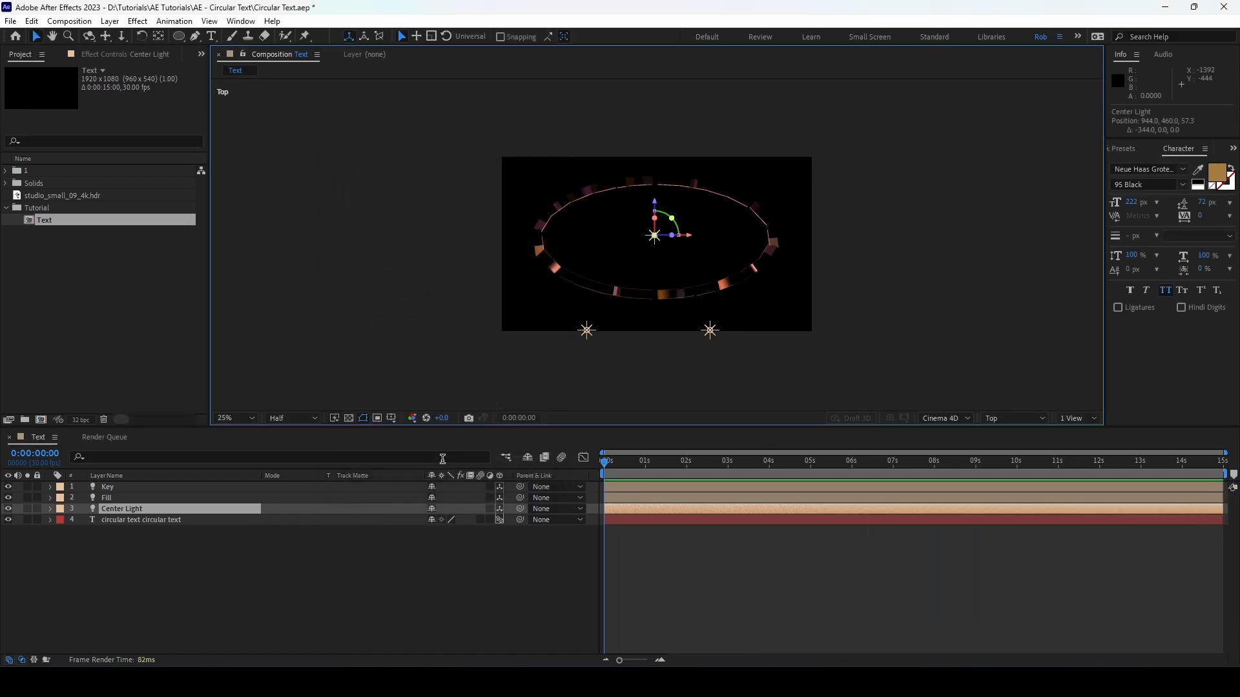
Step: Switch to the Active Camera view and move the Key, Fill and Center lights down together by about 37 px
left_click(1033, 418)
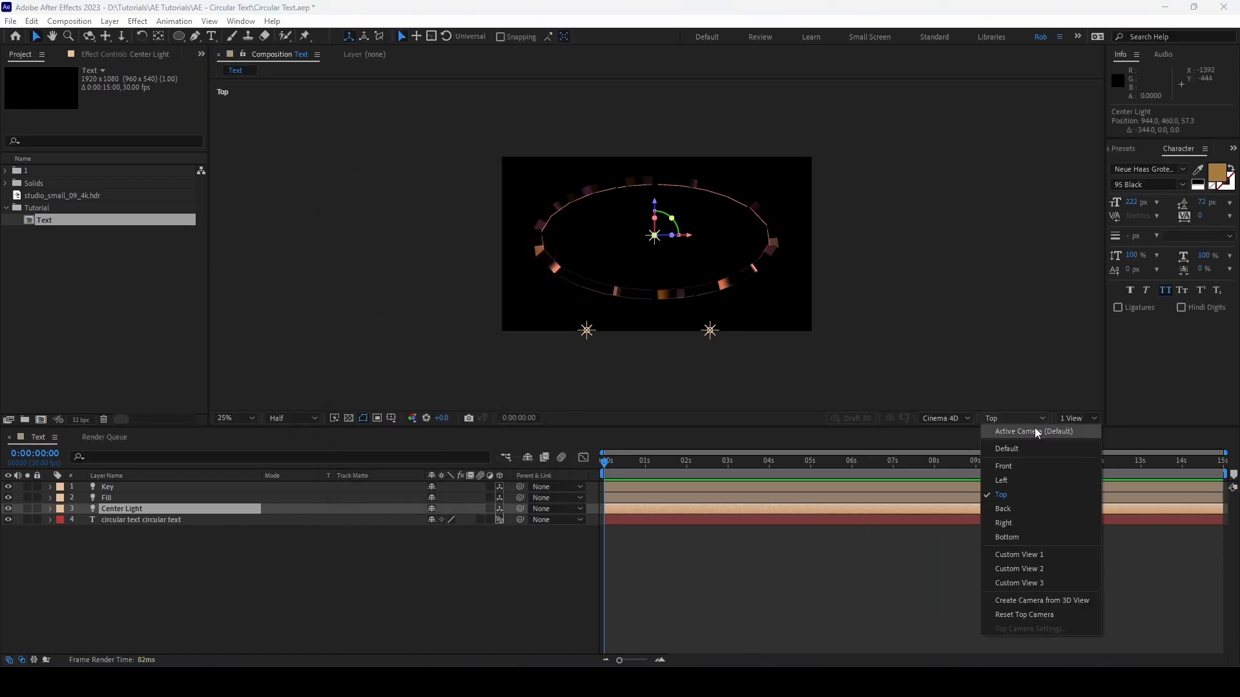
left_click(1034, 431)
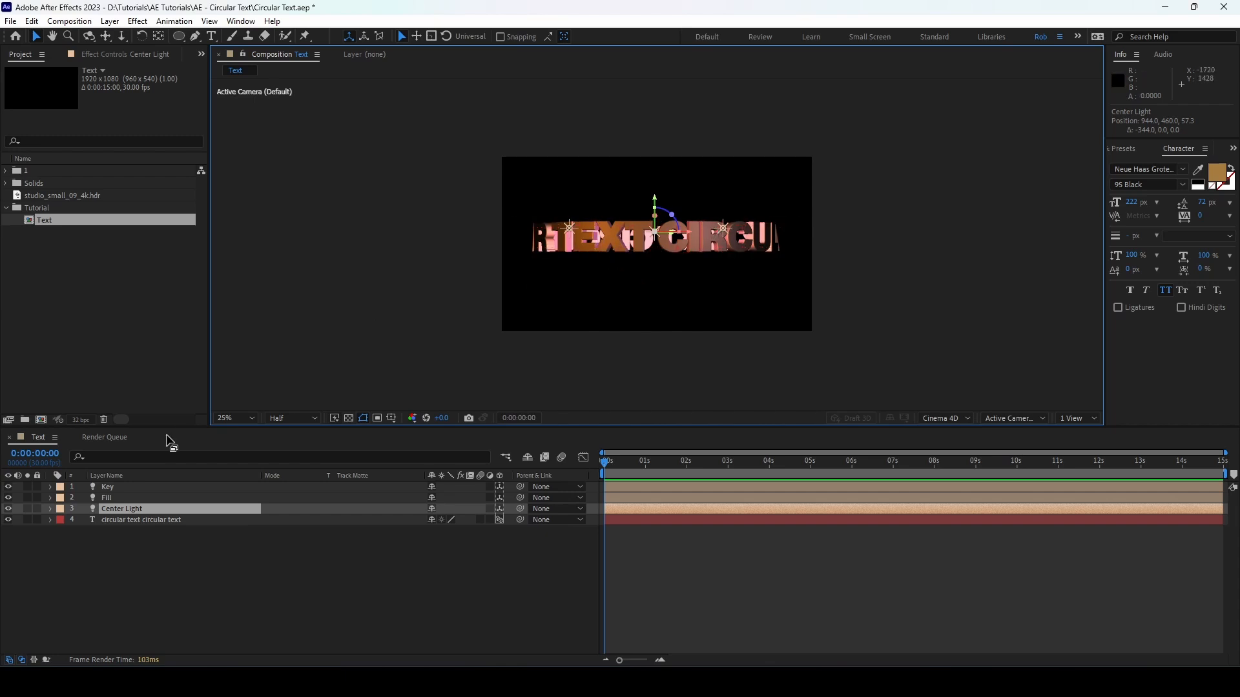
left_click(140, 486)
left_click(138, 509, "shift")
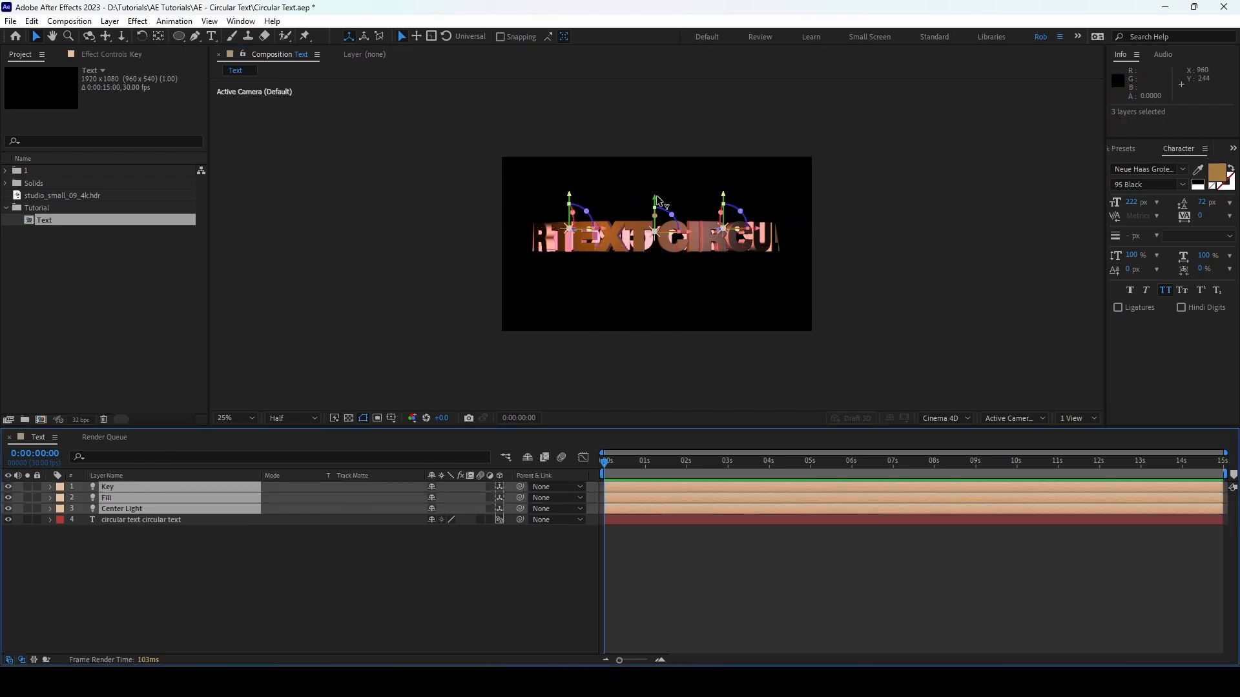
left_click_drag(656, 199, 657, 212)
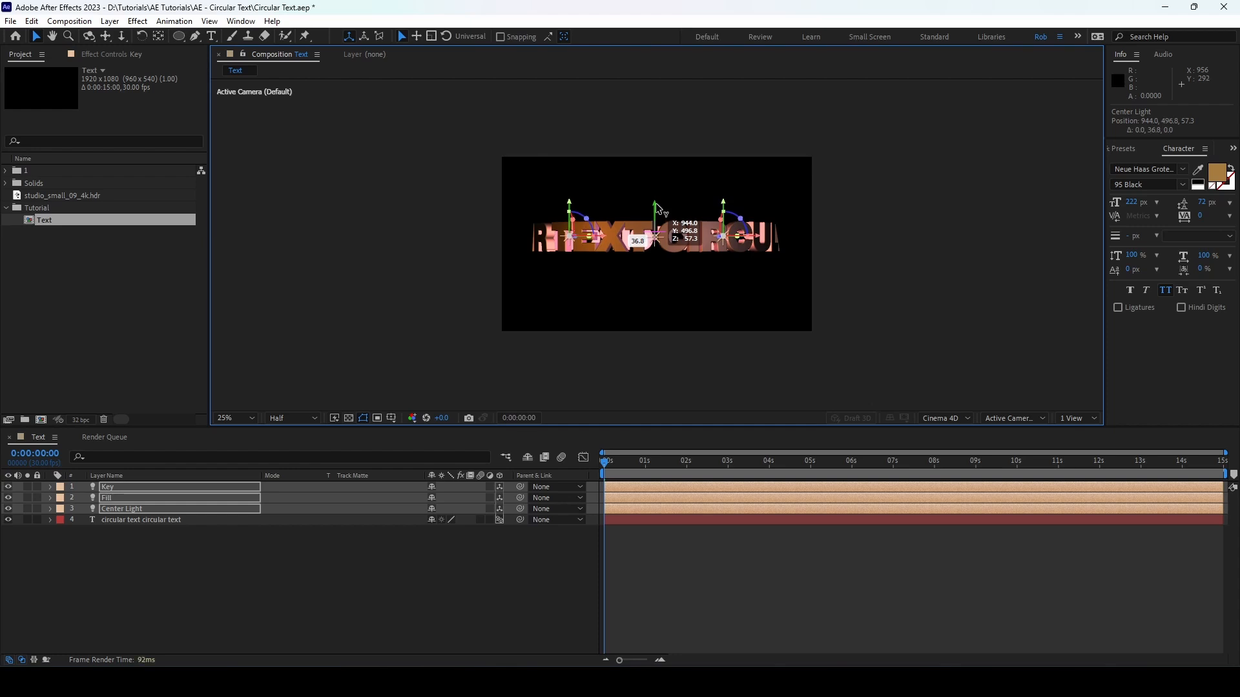
left_click(396, 610)
Step: Place the three light layers below the circular text layer and parent them all to it
left_click(120, 486)
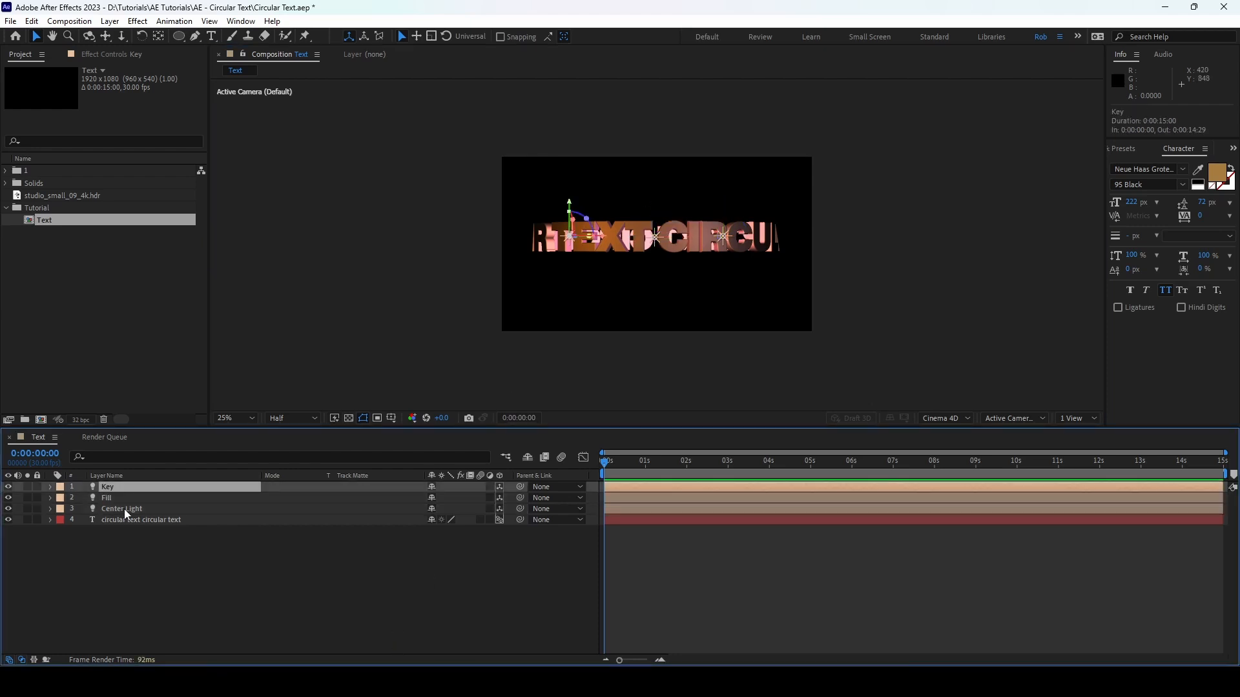
left_click(124, 509, "shift")
left_click_drag(119, 487, 128, 536)
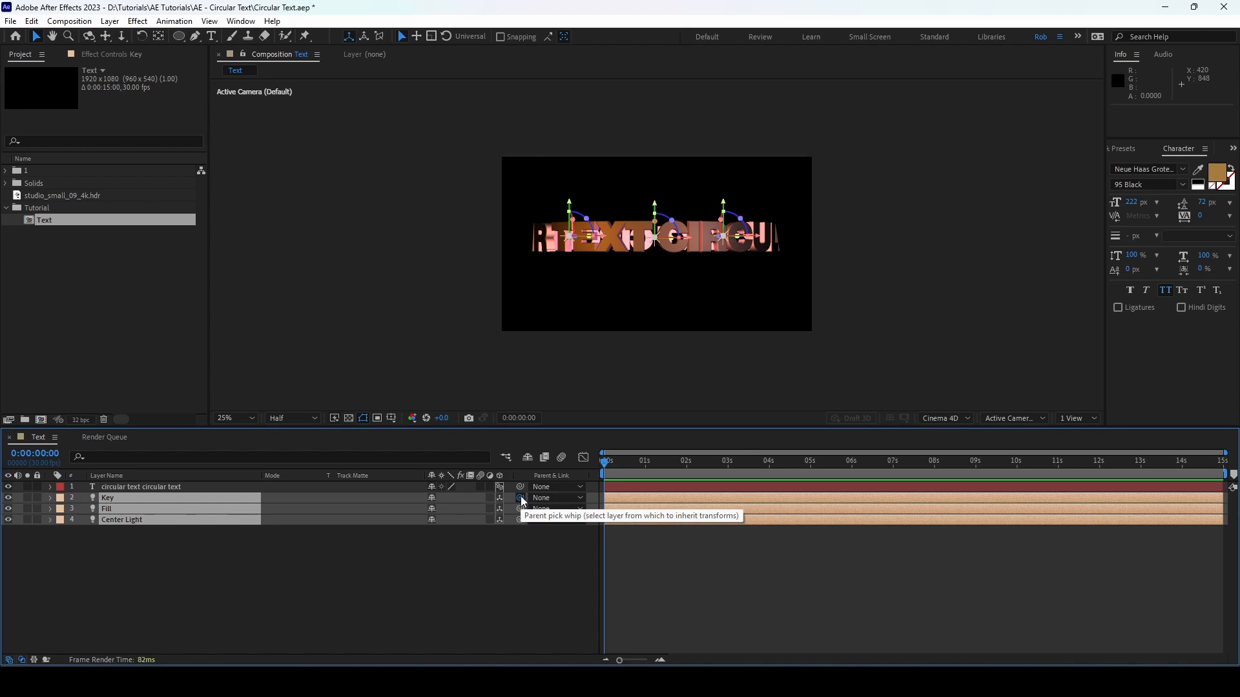
left_click_drag(520, 497, 175, 487)
left_click(157, 556)
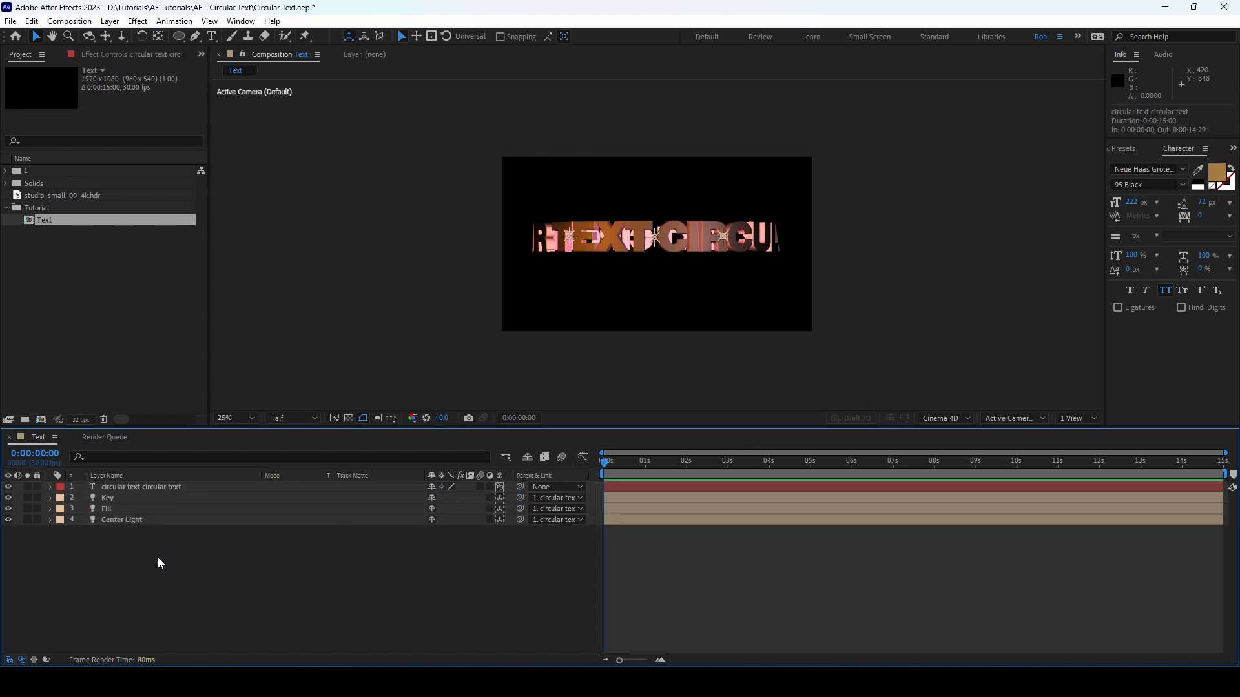
Step: Tilt the circular text layer by setting its Y Rotation to 13° and its X Rotation to -107°
left_click(133, 489)
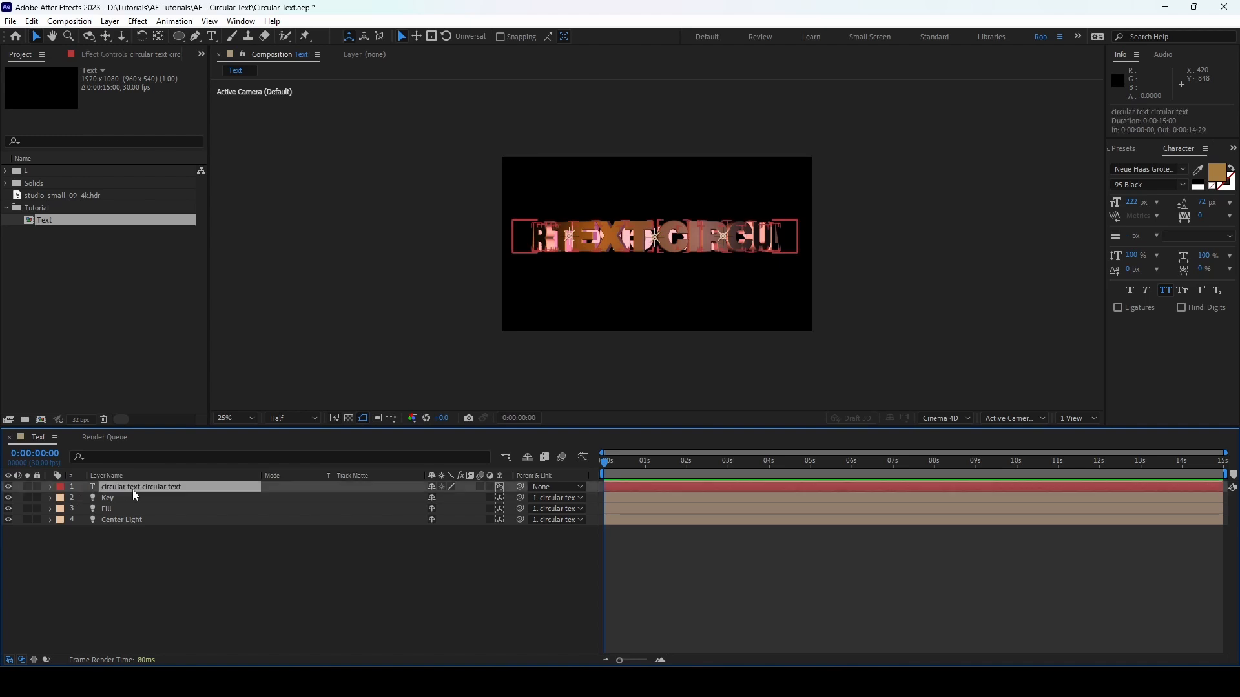
key("r")
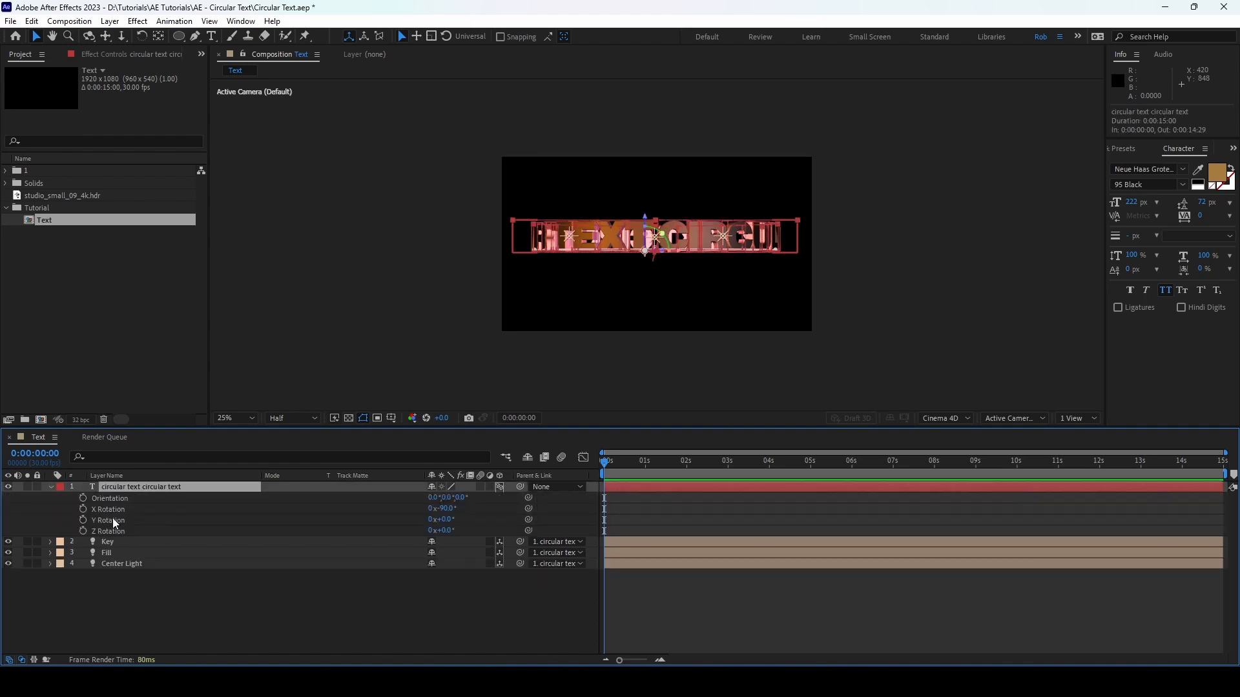
left_click(445, 521)
type("13")
key("Return")
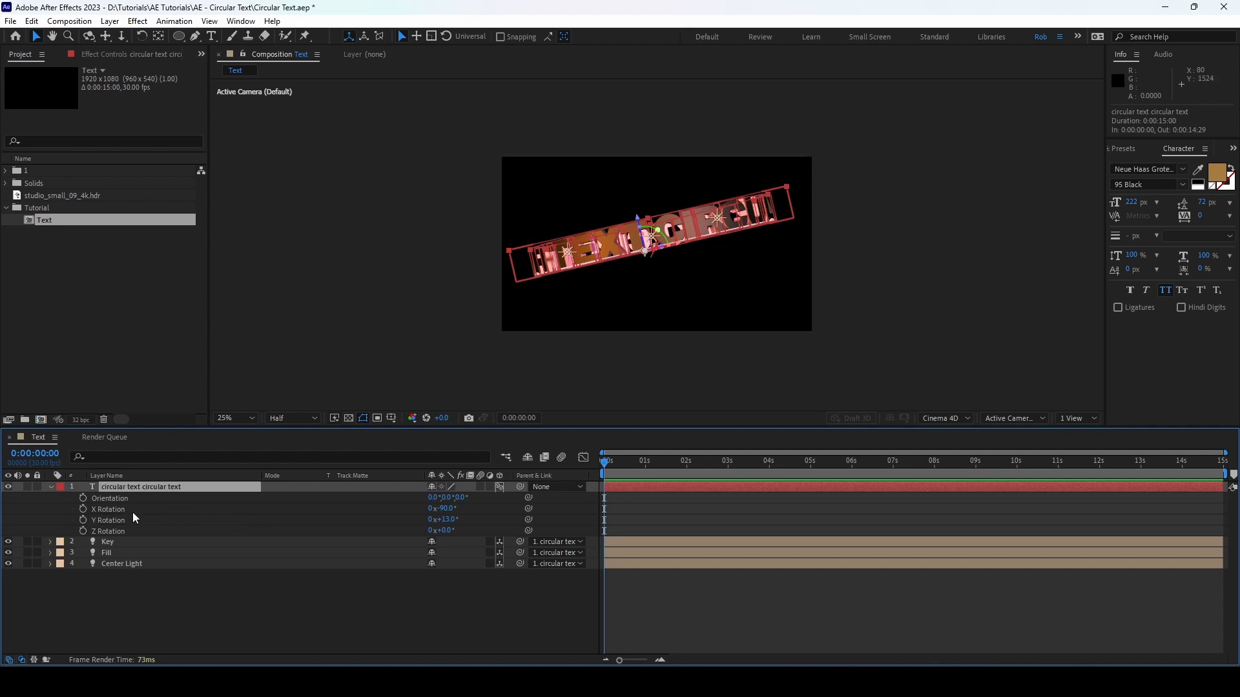
left_click(132, 512)
left_click_drag(446, 512, 438, 512)
left_click(375, 628)
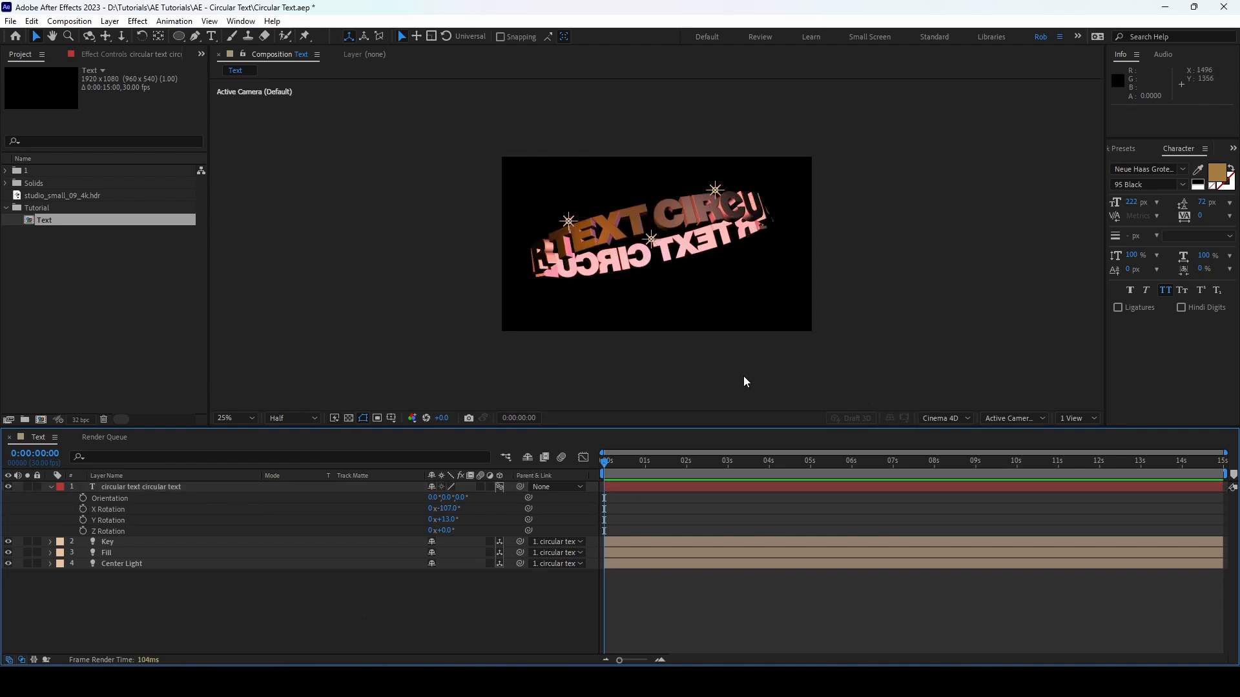
scroll(743, 377, "up", 2)
scroll(740, 380, "down", 2)
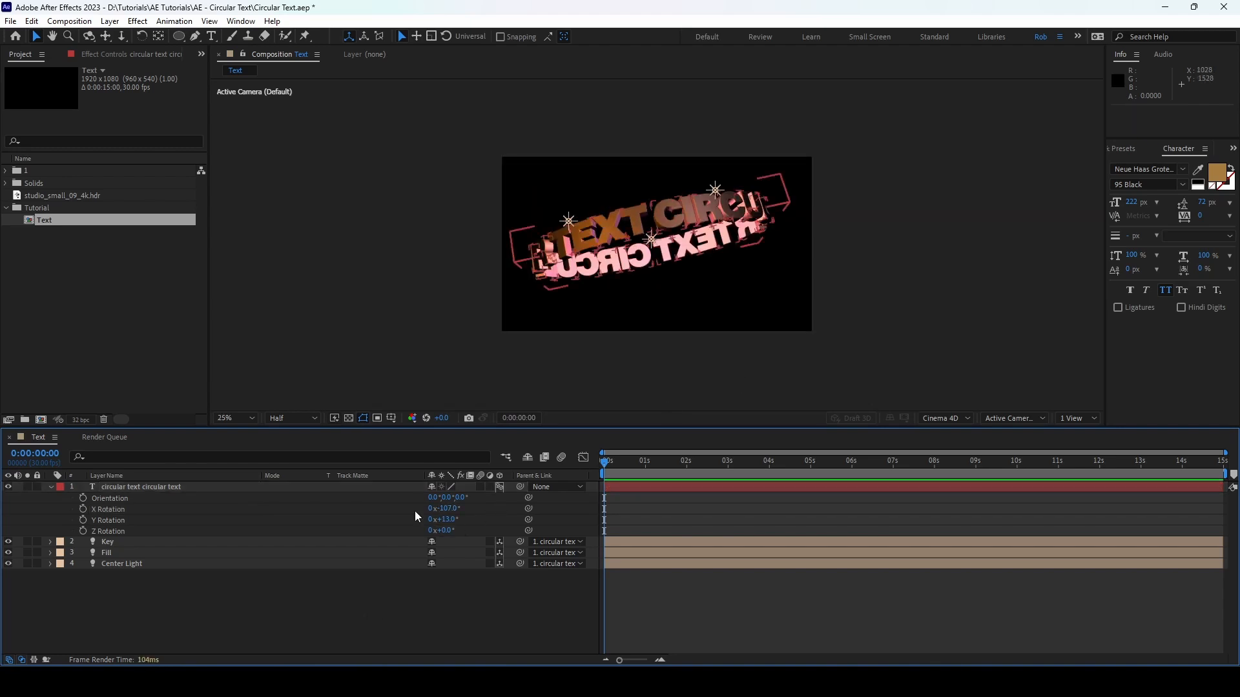
left_click(108, 488)
left_click(50, 486)
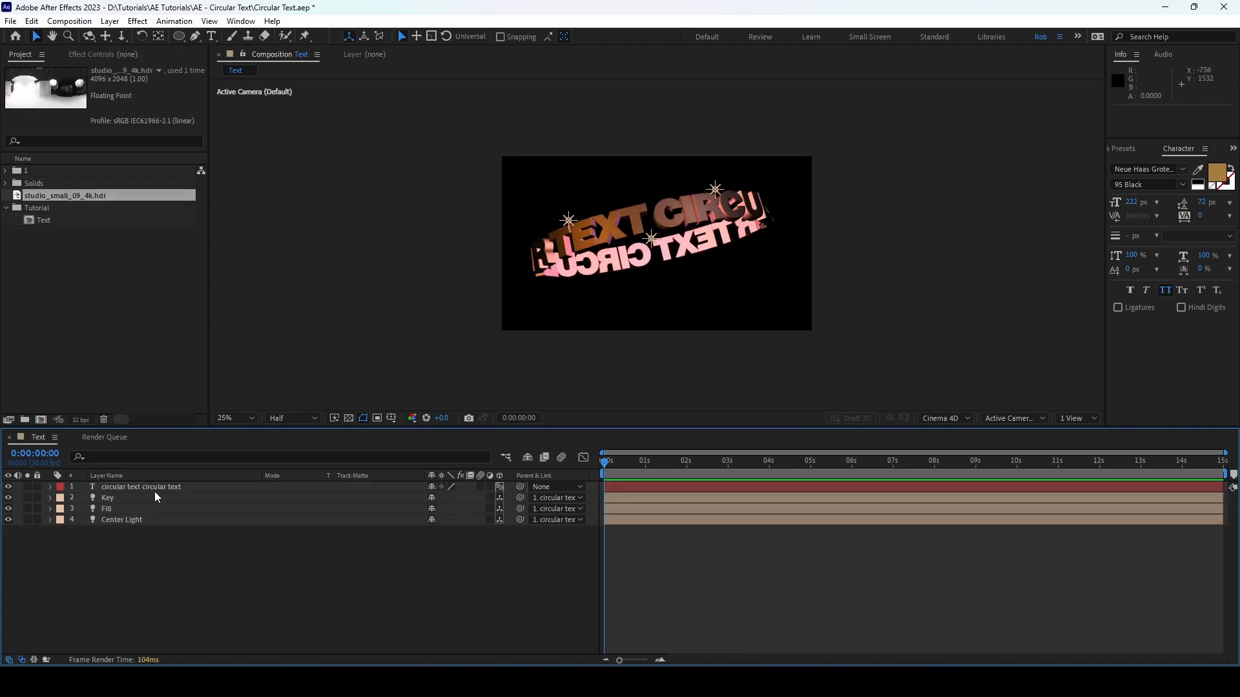
Step: In the circular text layer's material options, set Specular Intensity to 75%
left_click(125, 489)
left_click(51, 488)
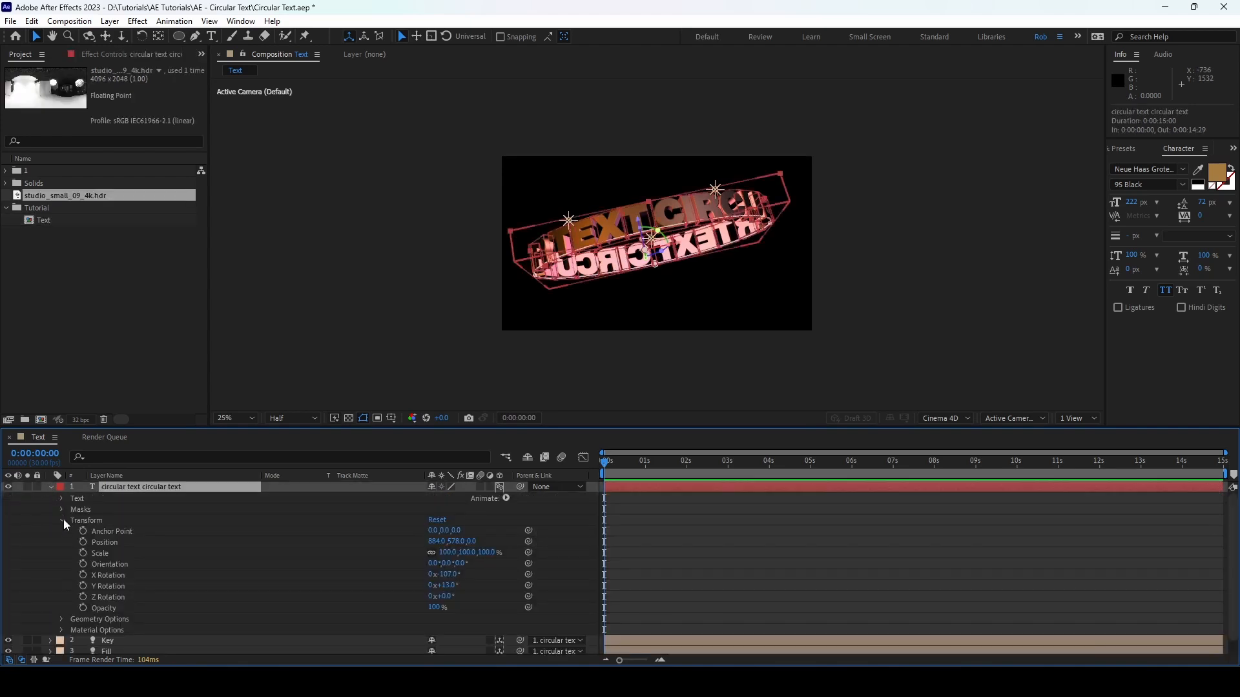
left_click(63, 520)
left_click(63, 532)
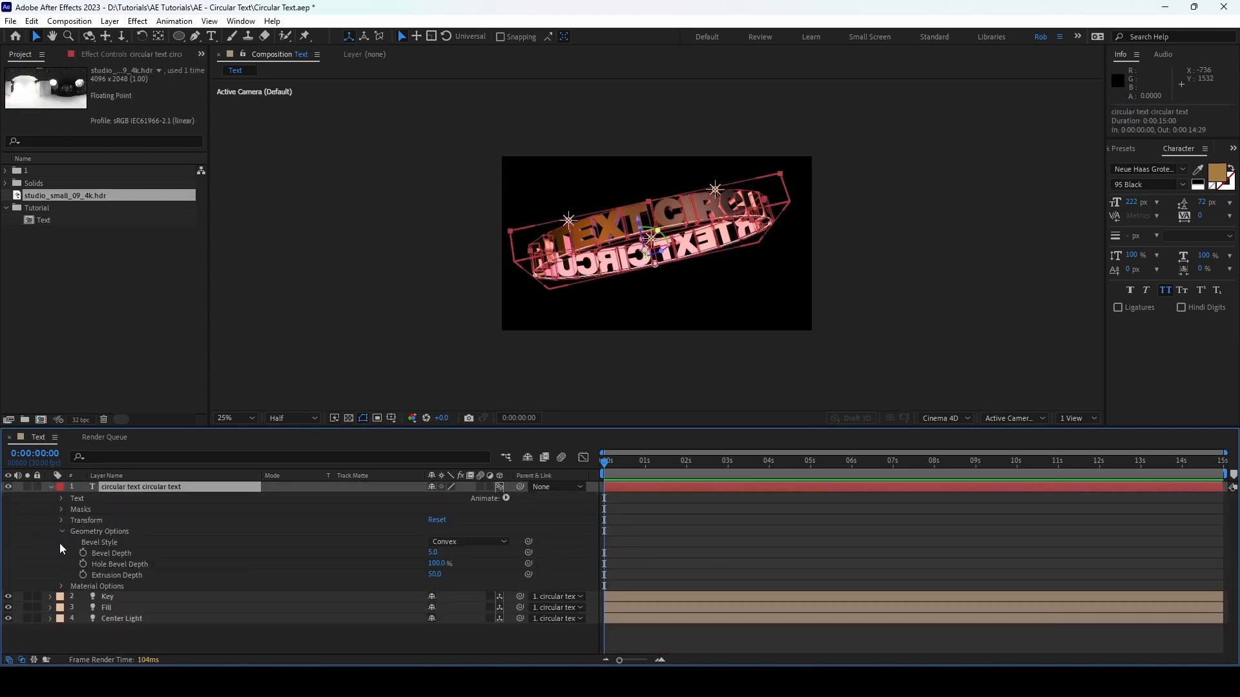
left_click(62, 533)
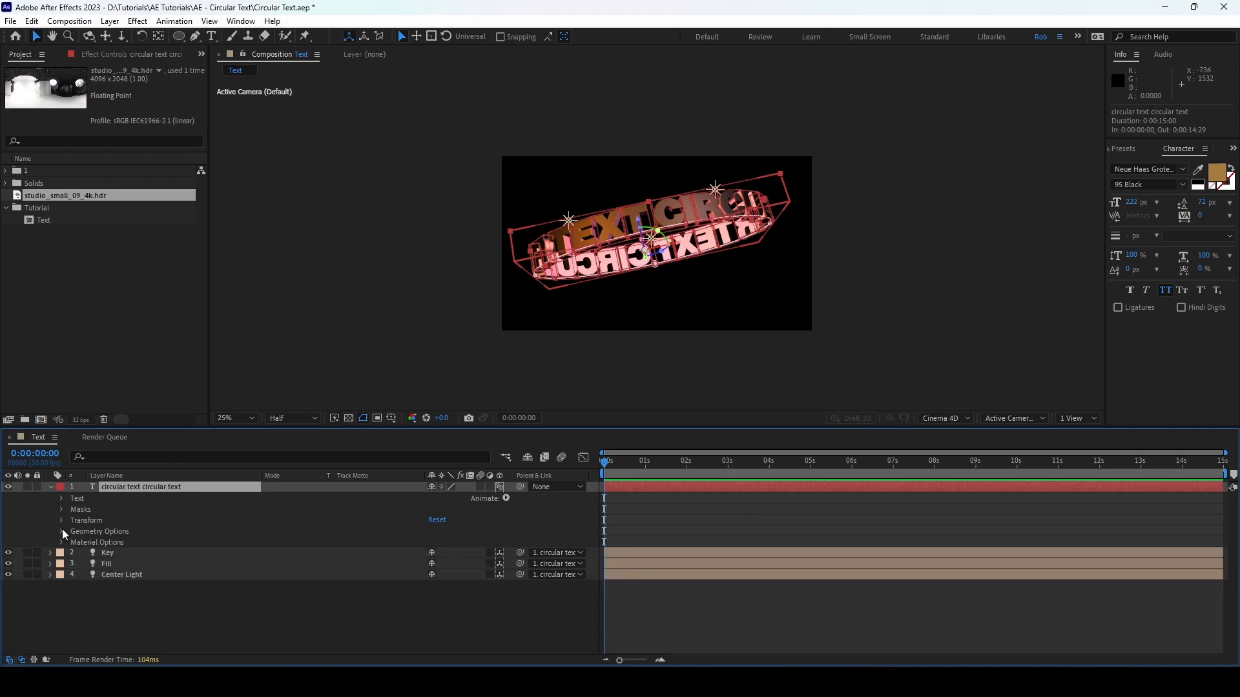
left_click(62, 543)
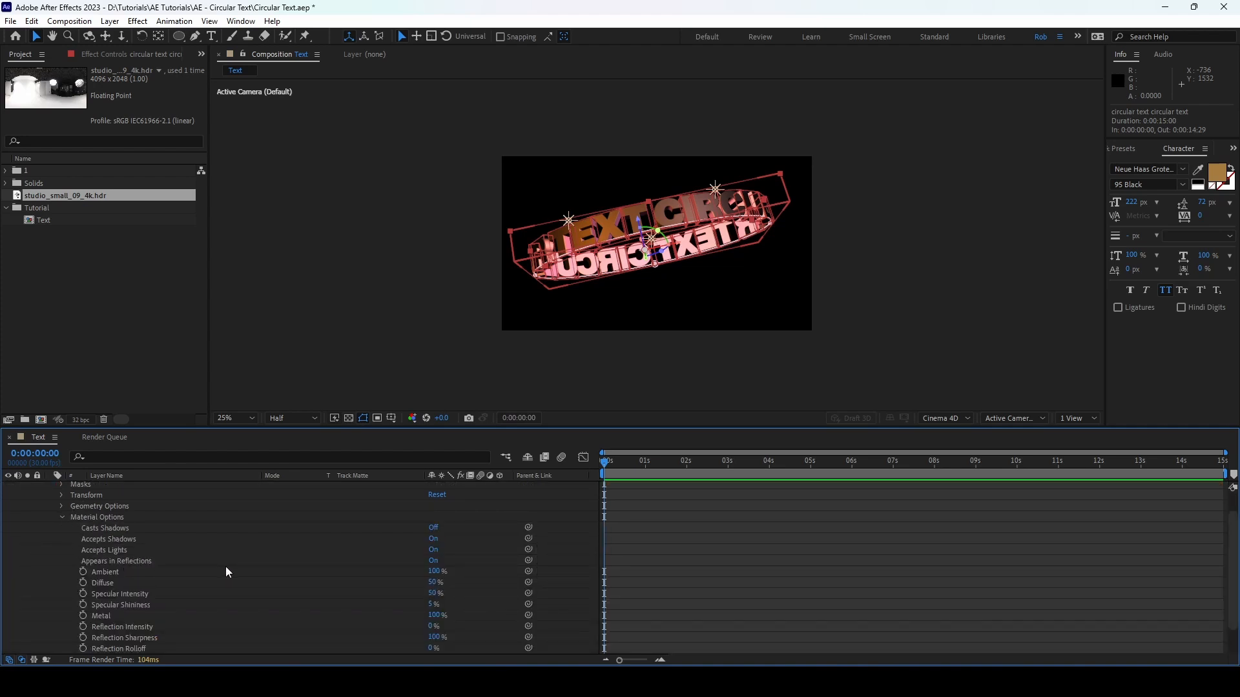
left_click(126, 593)
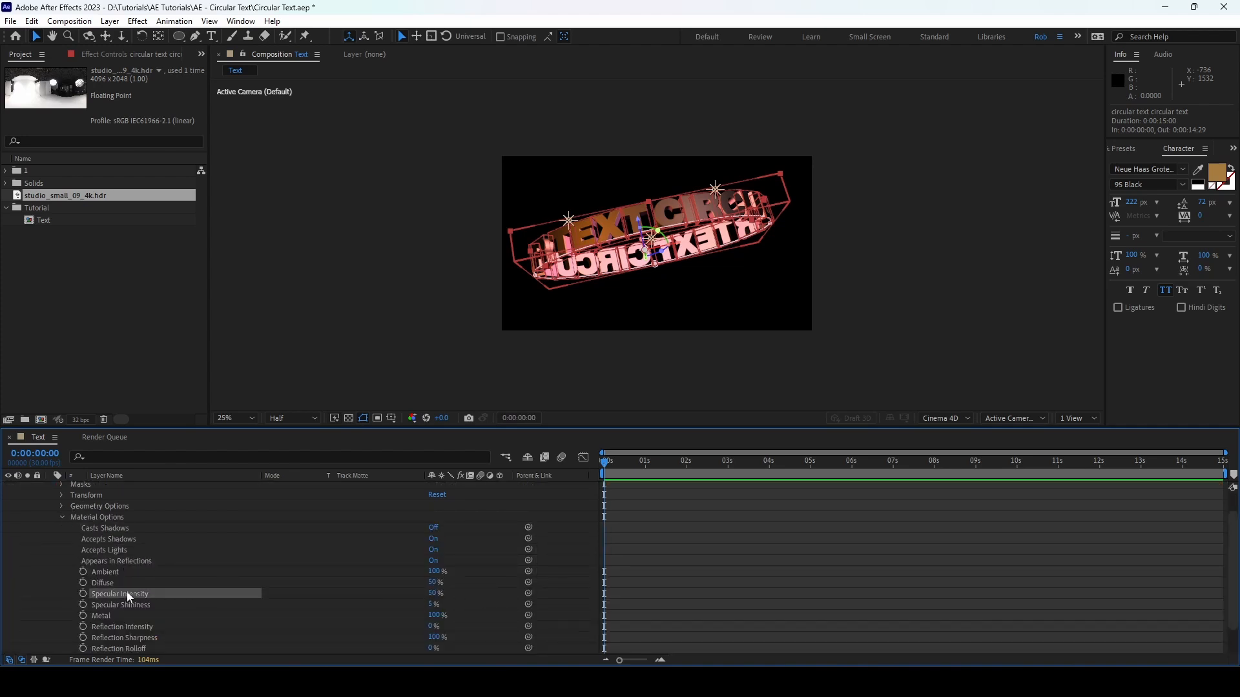
left_click(432, 593)
type("75")
key("Return")
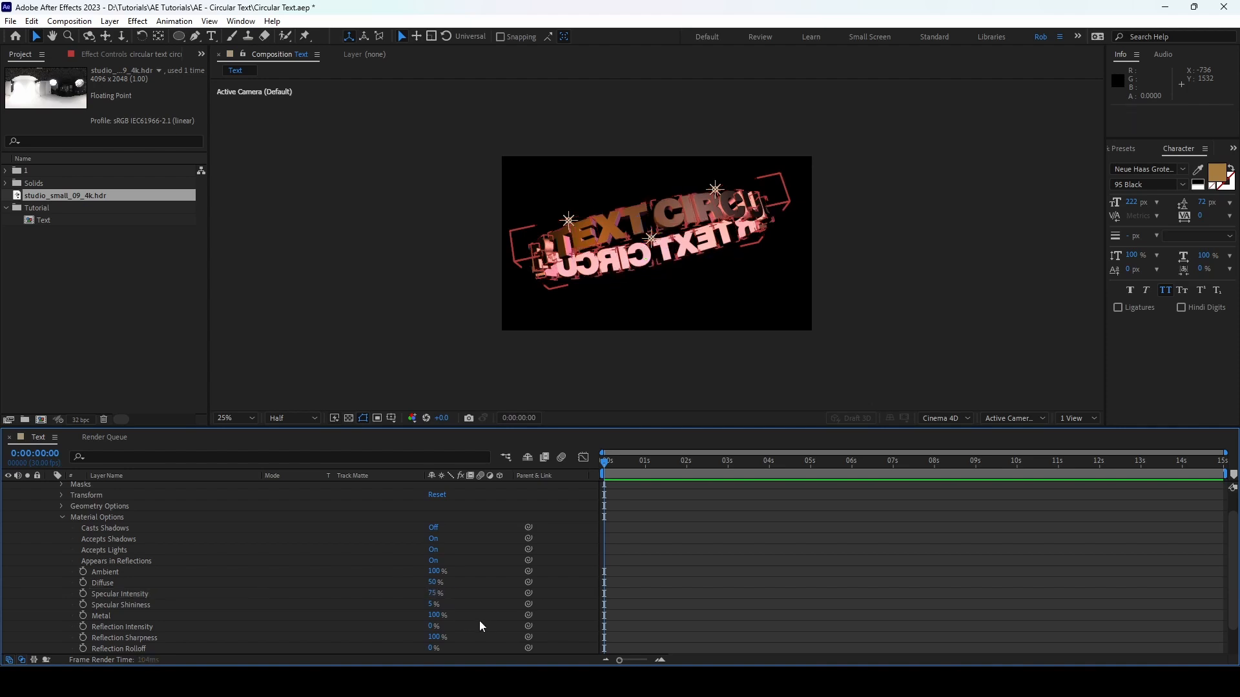
Step: Set the text material's Reflection Intensity to 75% and Reflection Sharpness to 60%
left_click(148, 629)
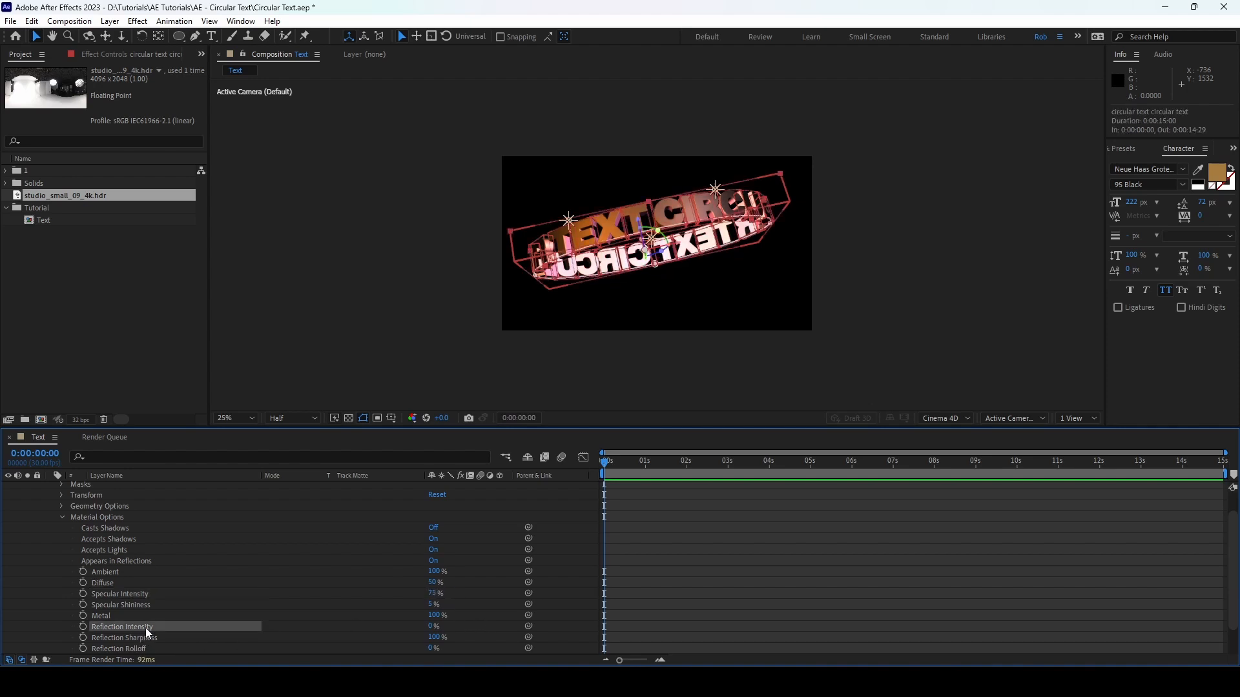
left_click(433, 626)
left_click(513, 622)
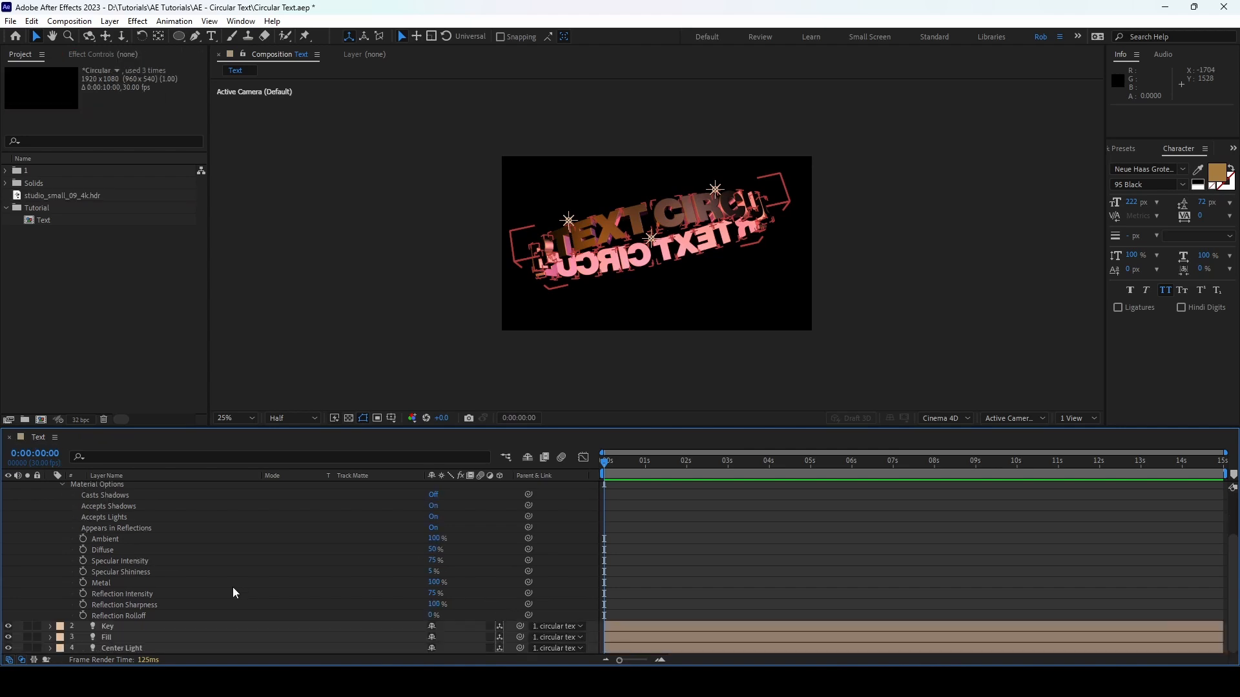
left_click(434, 604)
type("60")
key("Return")
scroll(25, 502, "up", 3)
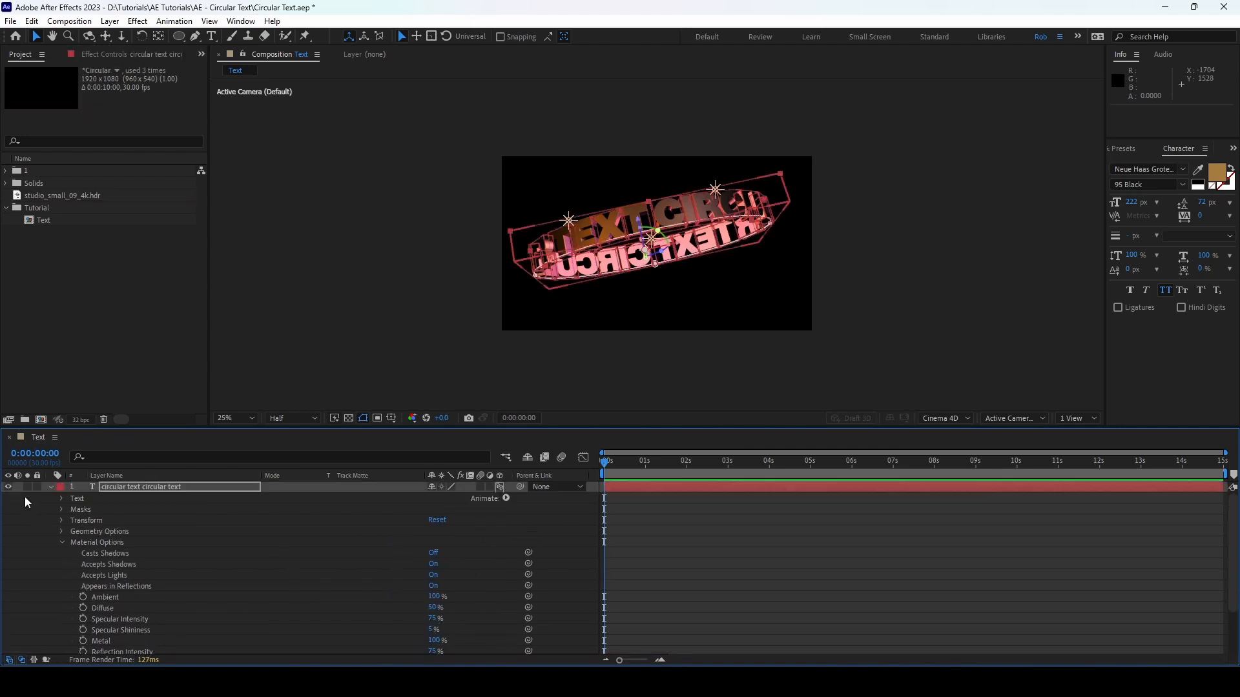
left_click(51, 488)
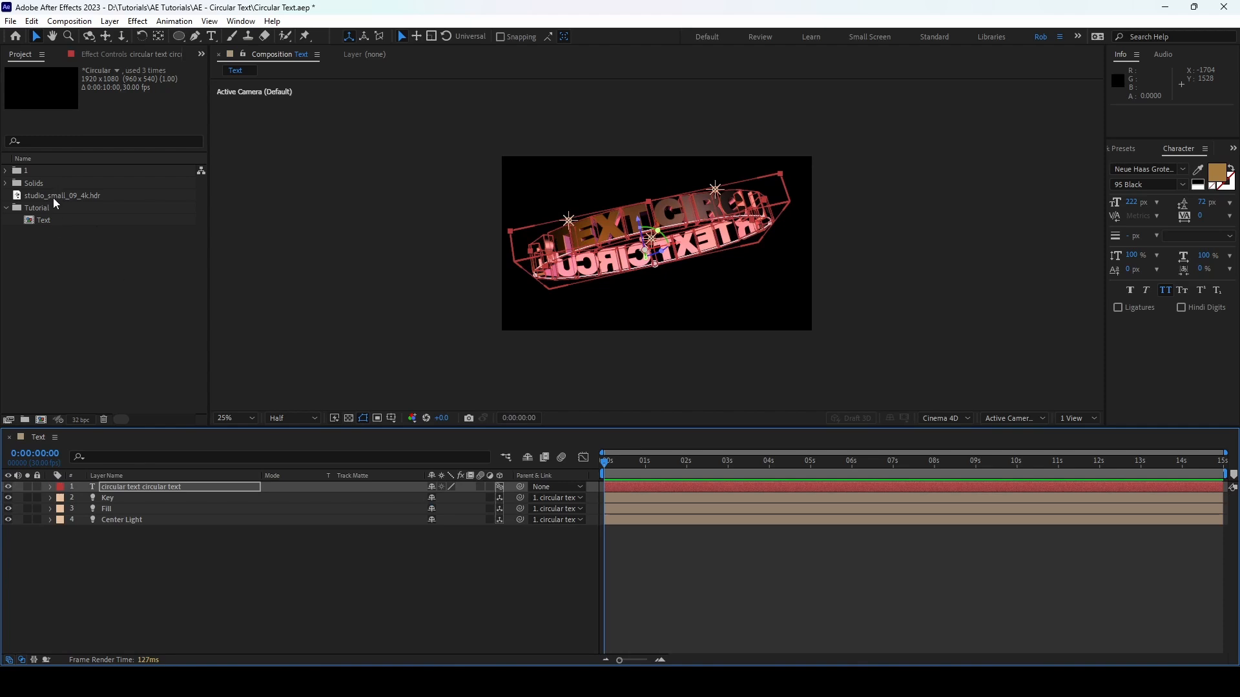
Step: Add studio_small_09_4k.hdr beneath all layers of the composition and turn it into an environment layer
left_click_drag(82, 193, 211, 568)
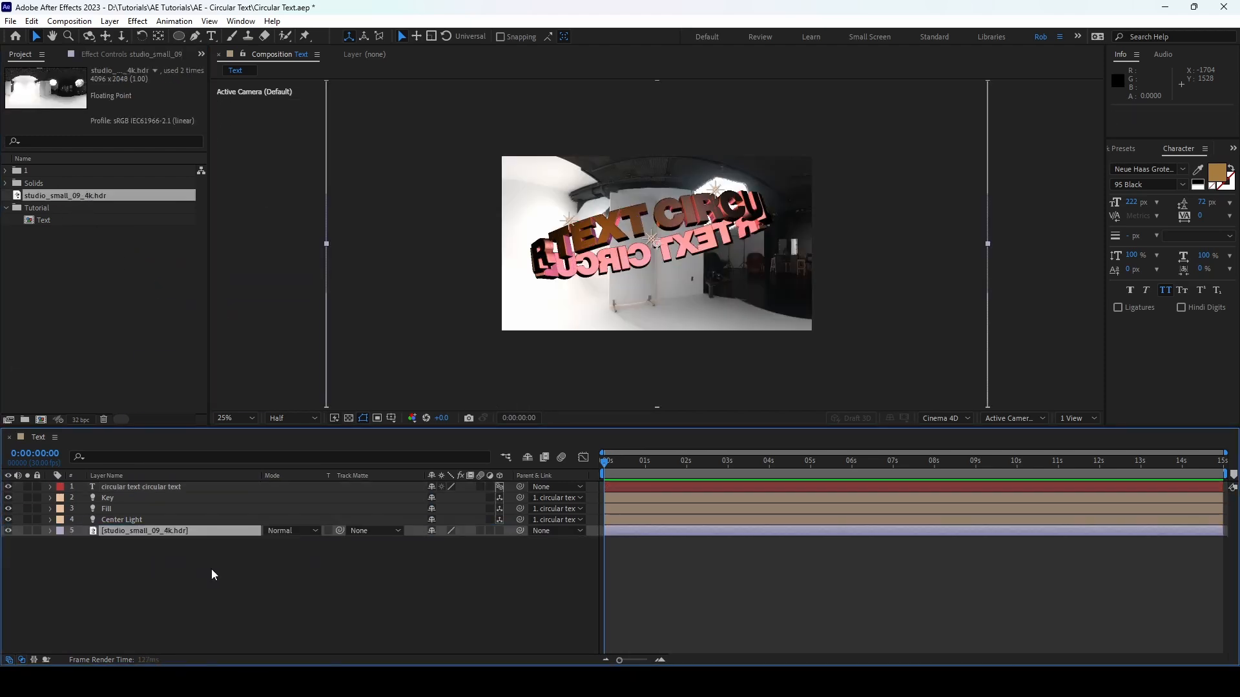
right_click(155, 533)
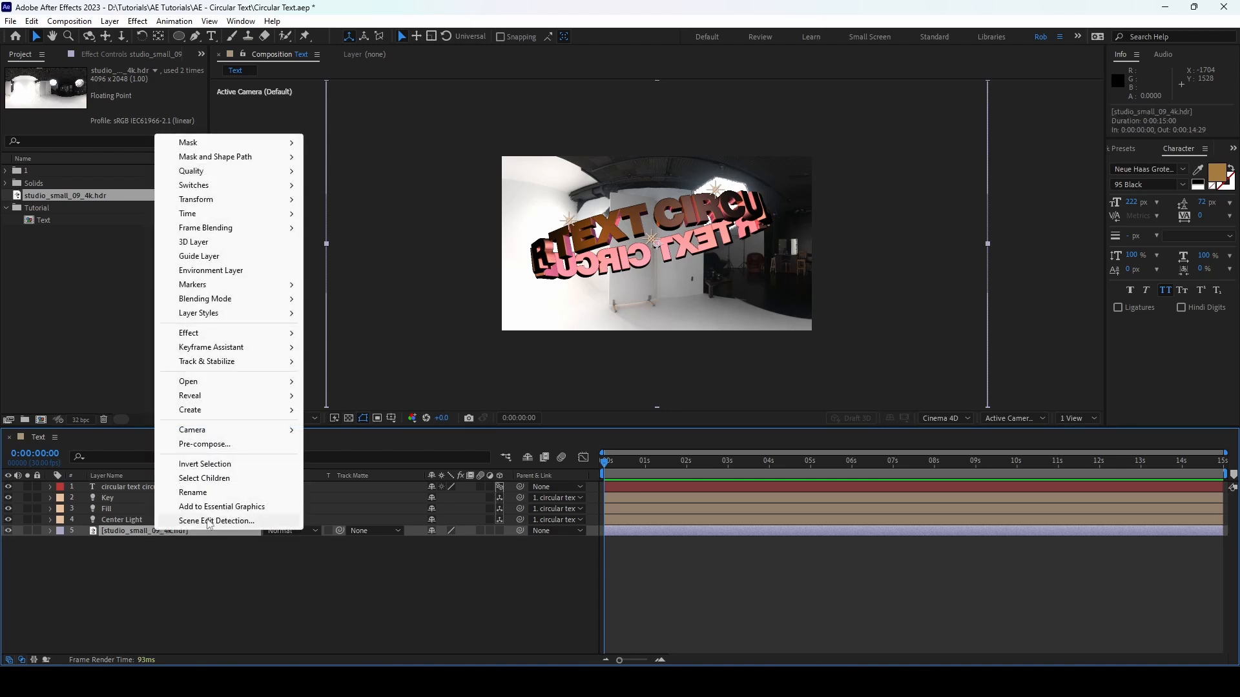
left_click(245, 274)
scroll(726, 280, "up", 2)
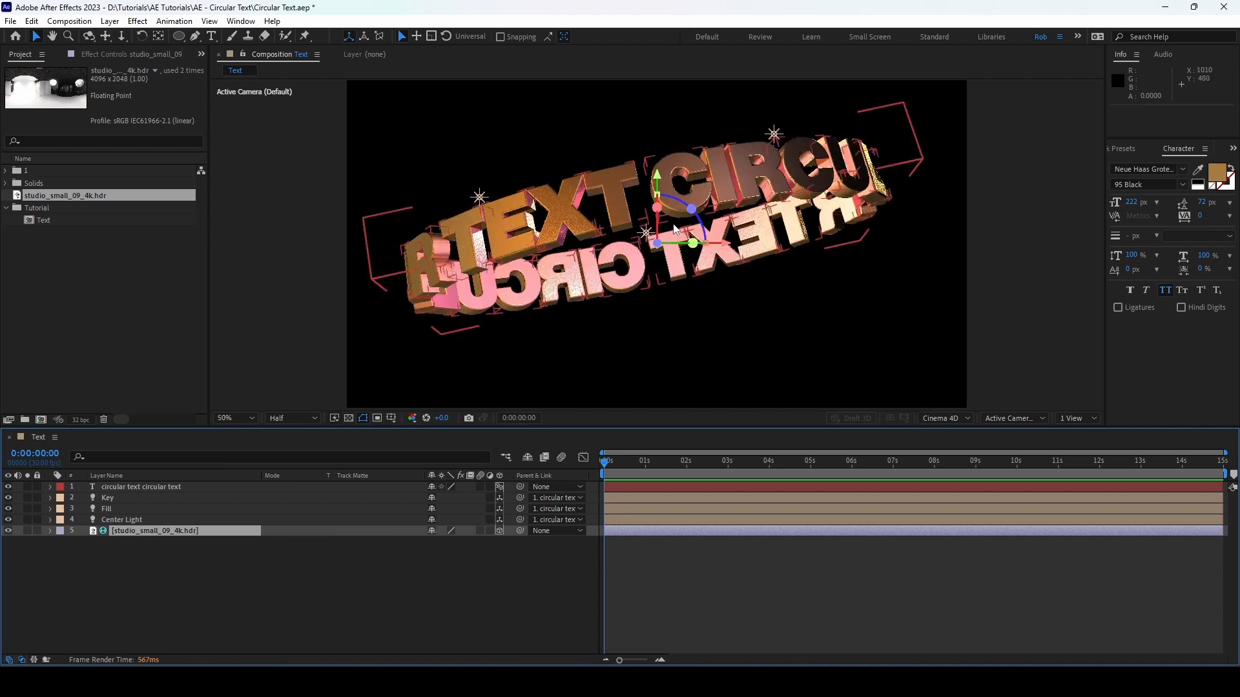
Step: Create a one-node camera named Camera 1 with the 15mm preset
left_click(201, 583)
left_click(109, 21)
mouse_move(205, 38)
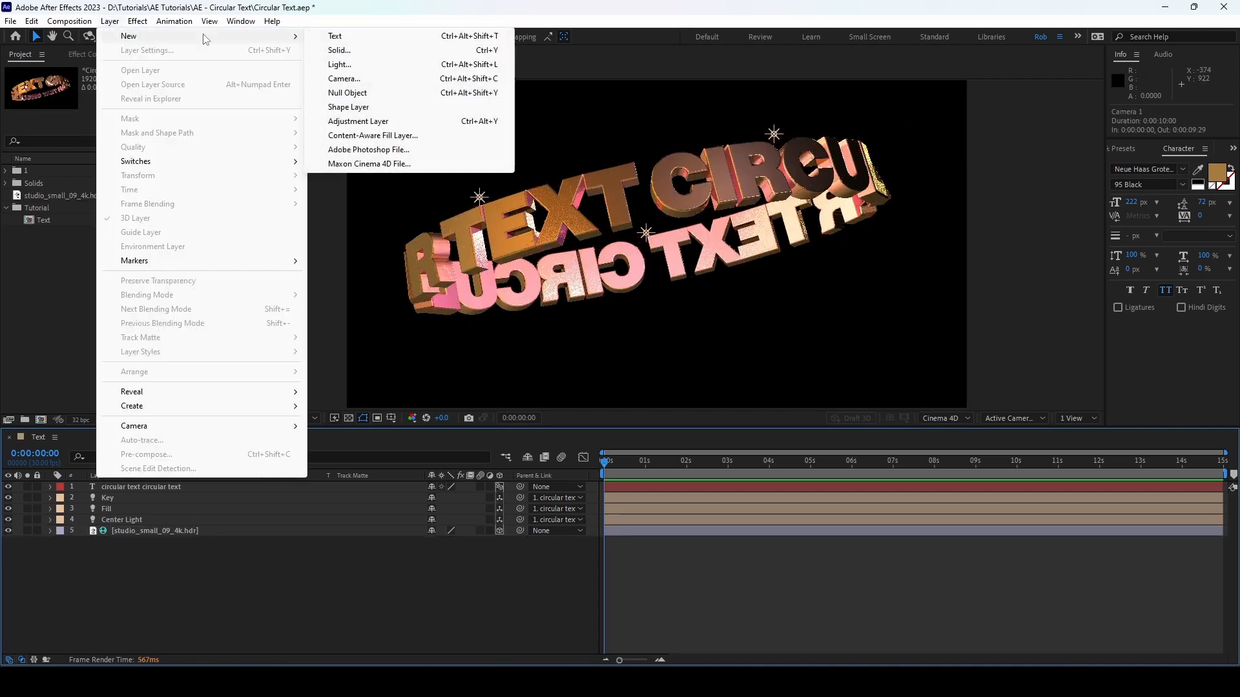
left_click(344, 78)
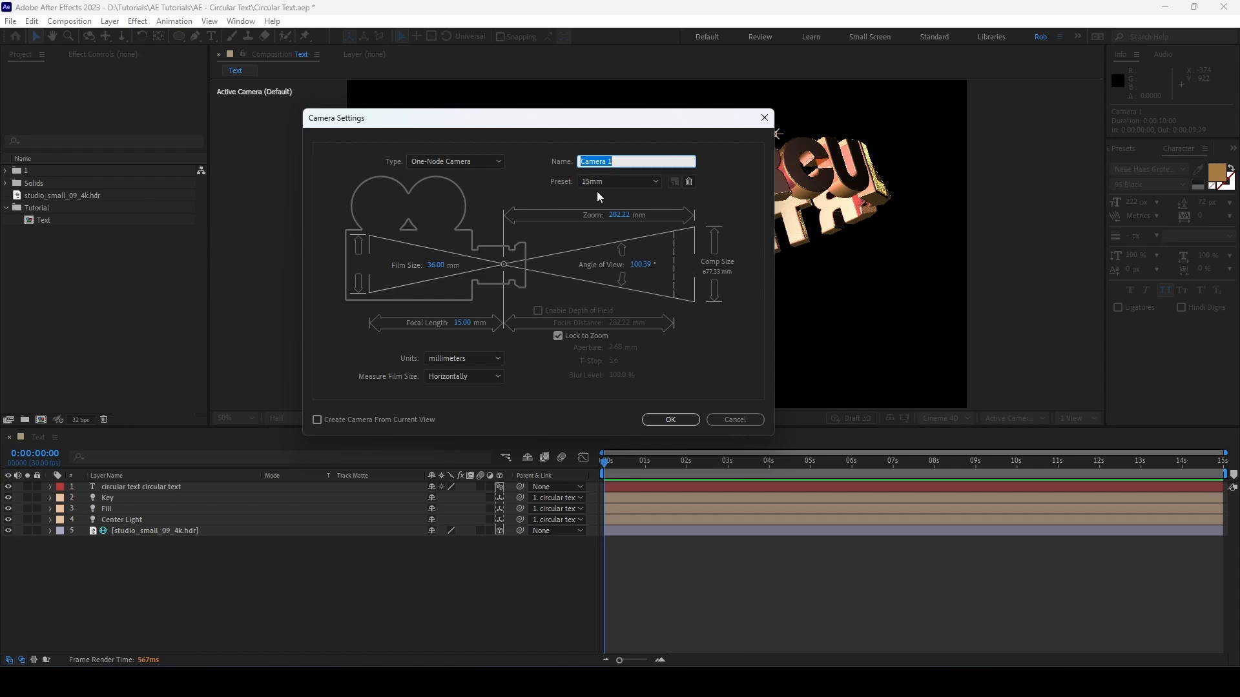
left_click(671, 420)
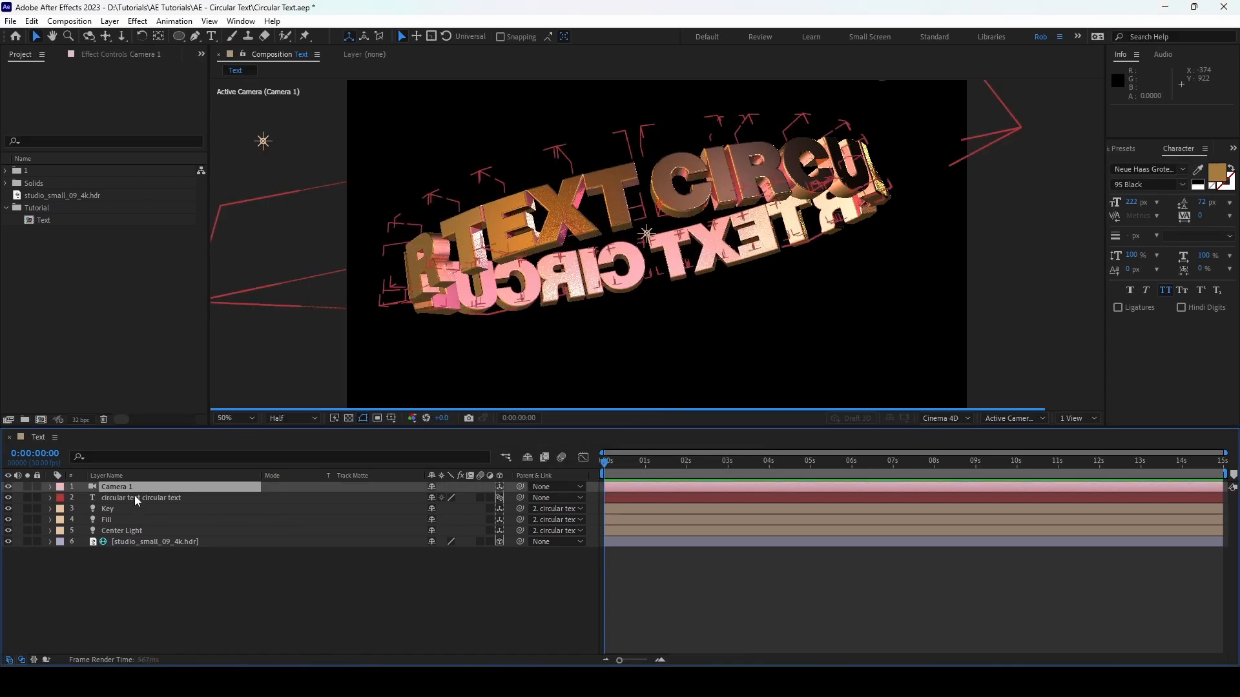
Step: Set Camera 1's position to 865, 465, -658
left_click(145, 483)
key("p")
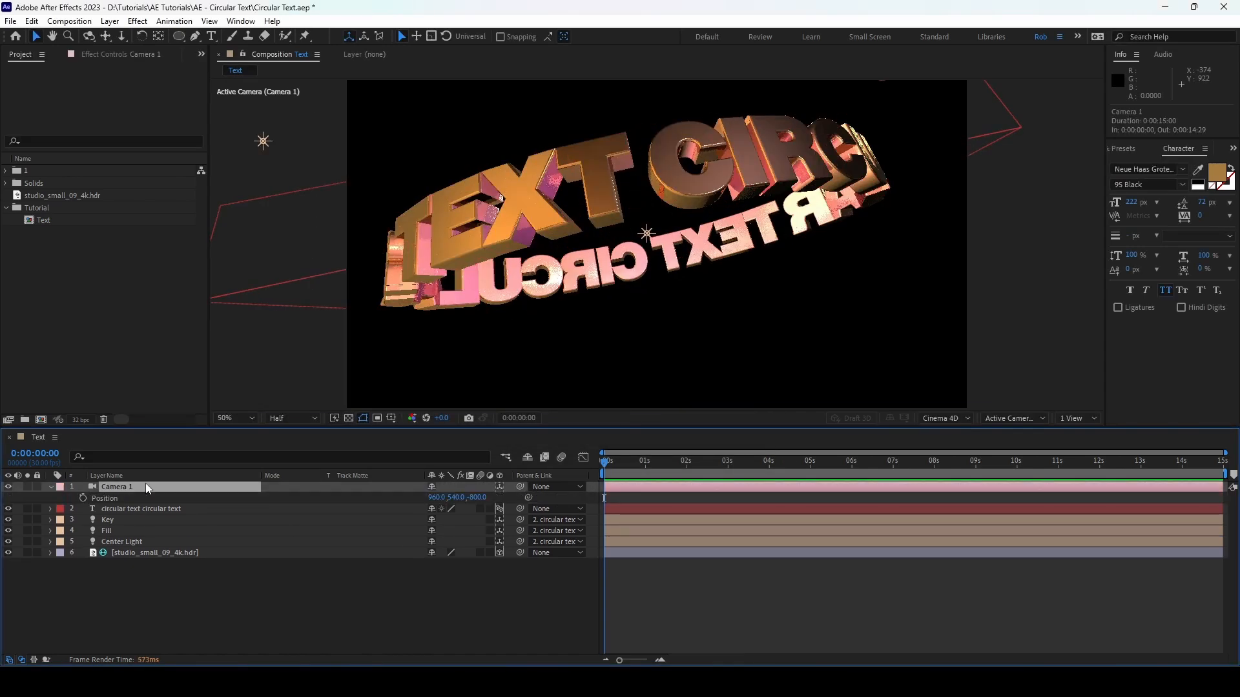
left_click(442, 497)
left_click(489, 495)
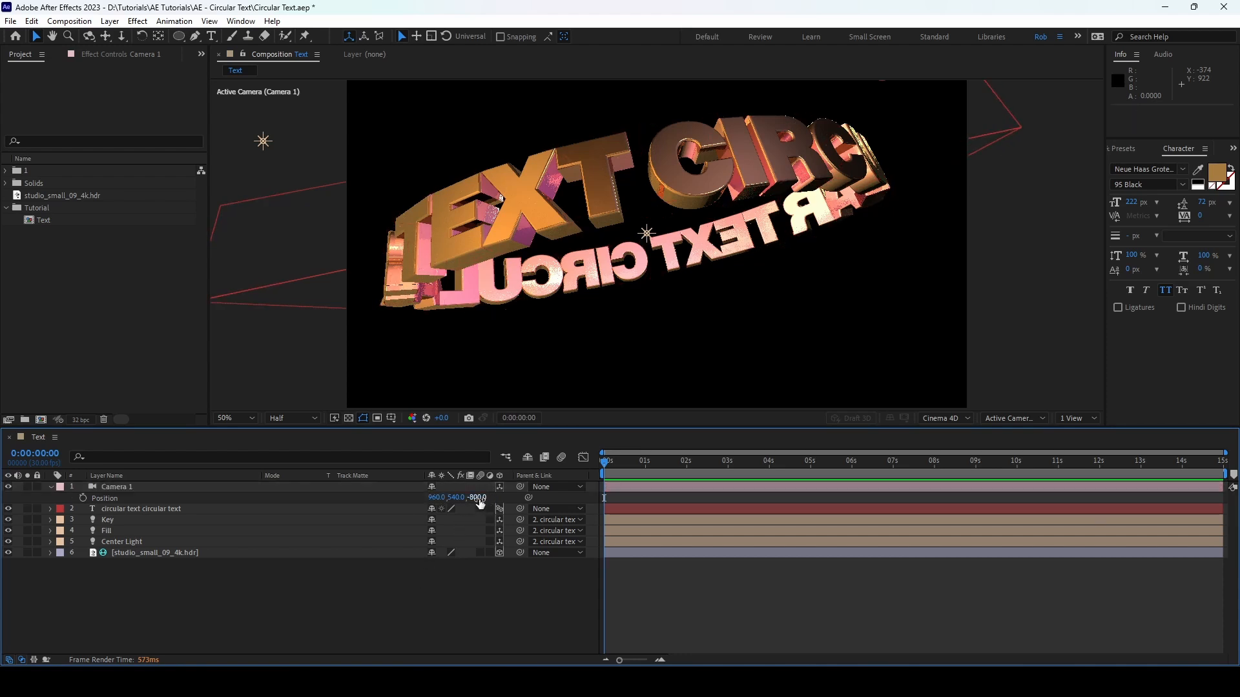
type("-")
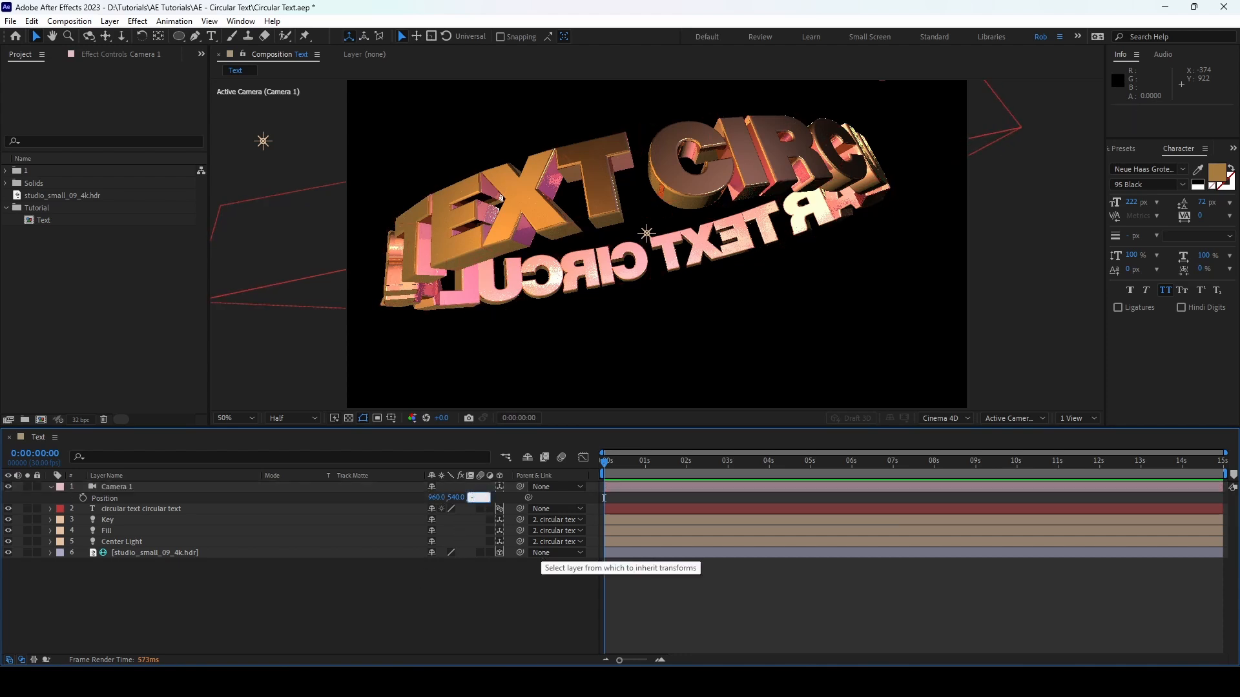
type("658")
key("Return")
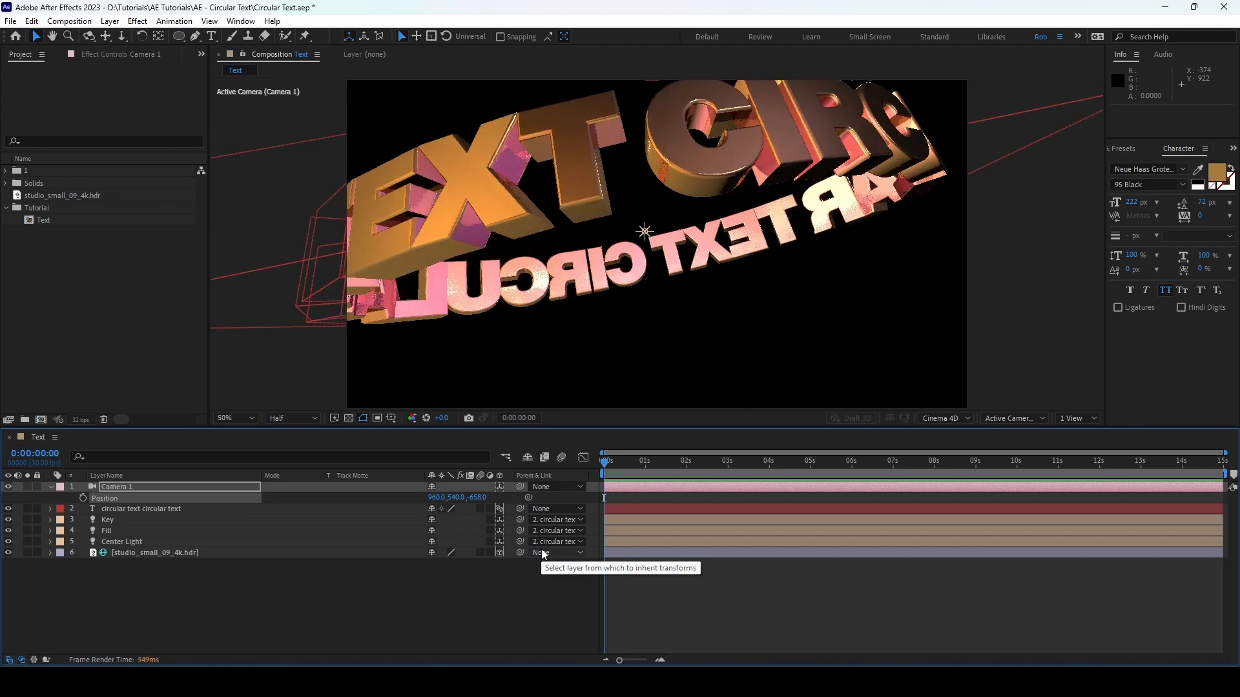
scroll(574, 378, "down", 2)
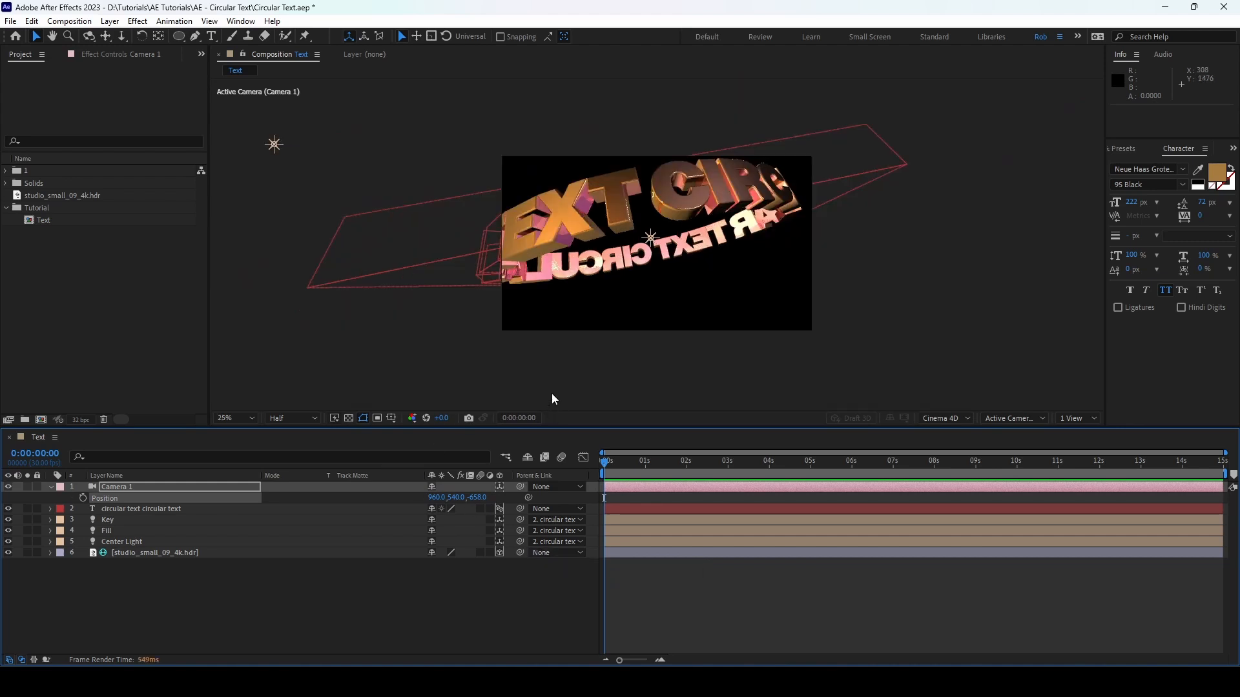
left_click_drag(432, 501, 376, 504)
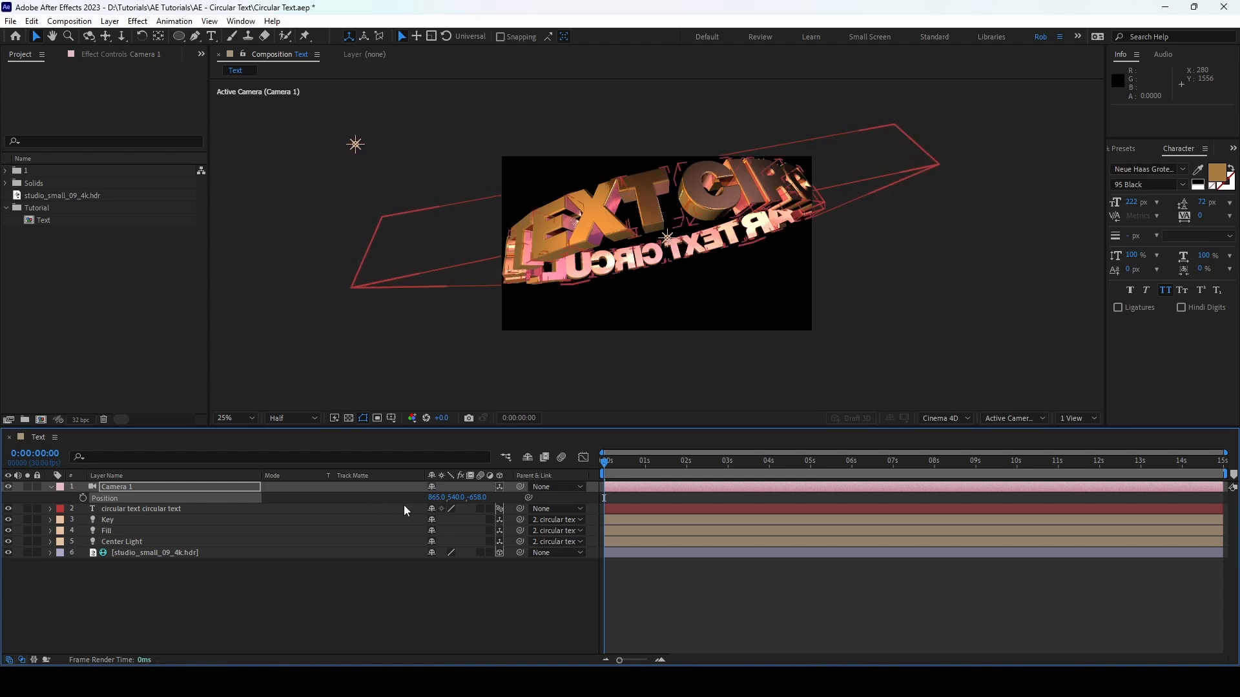
left_click_drag(462, 501, 404, 500)
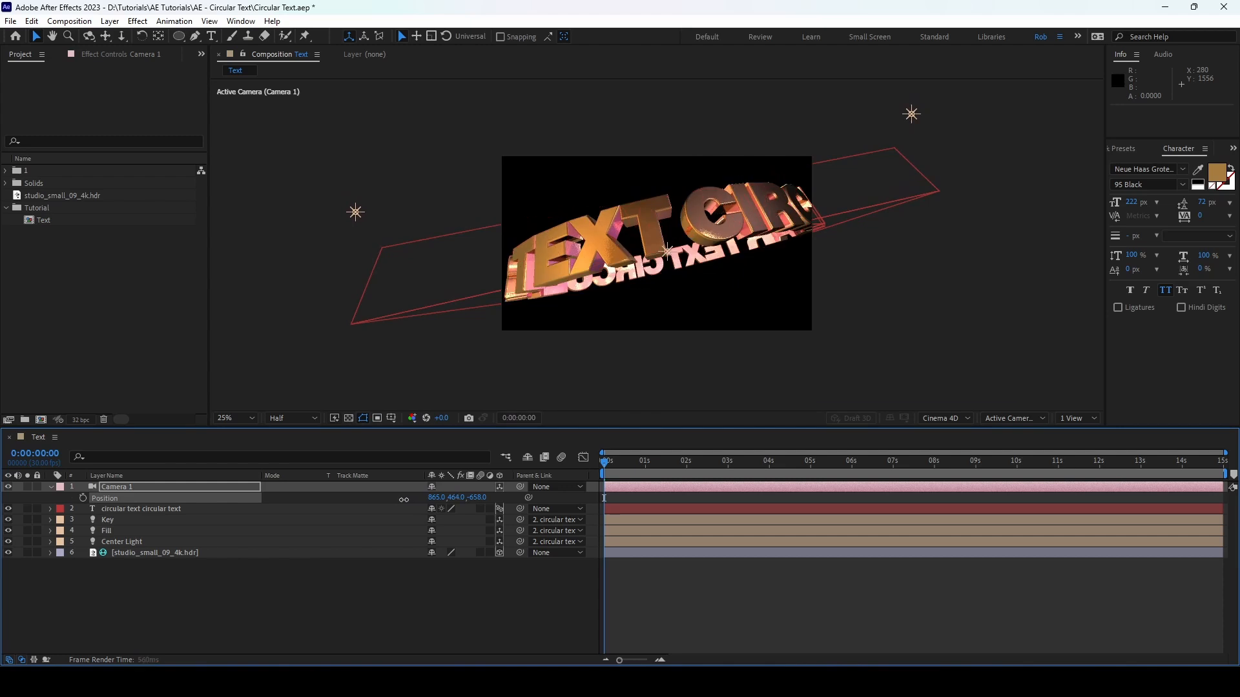
Step: Set the circular text layer's X Rotation to -114°
left_click(180, 509)
key("r")
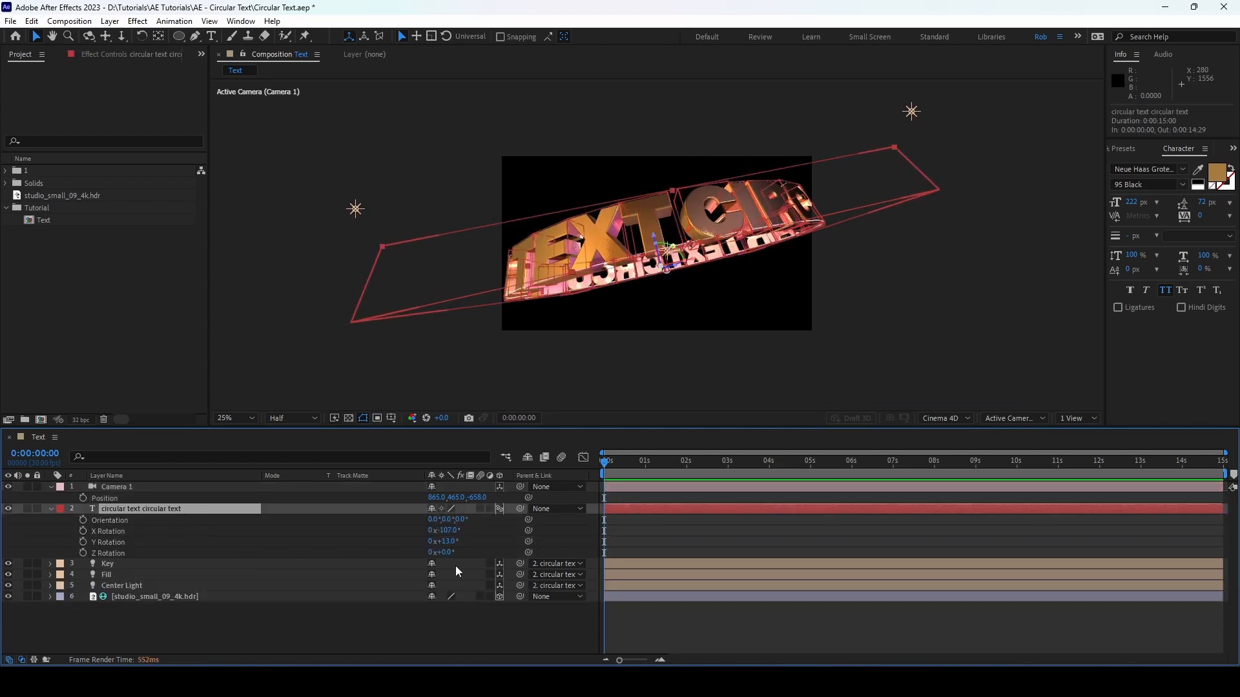
key("ctrl+z")
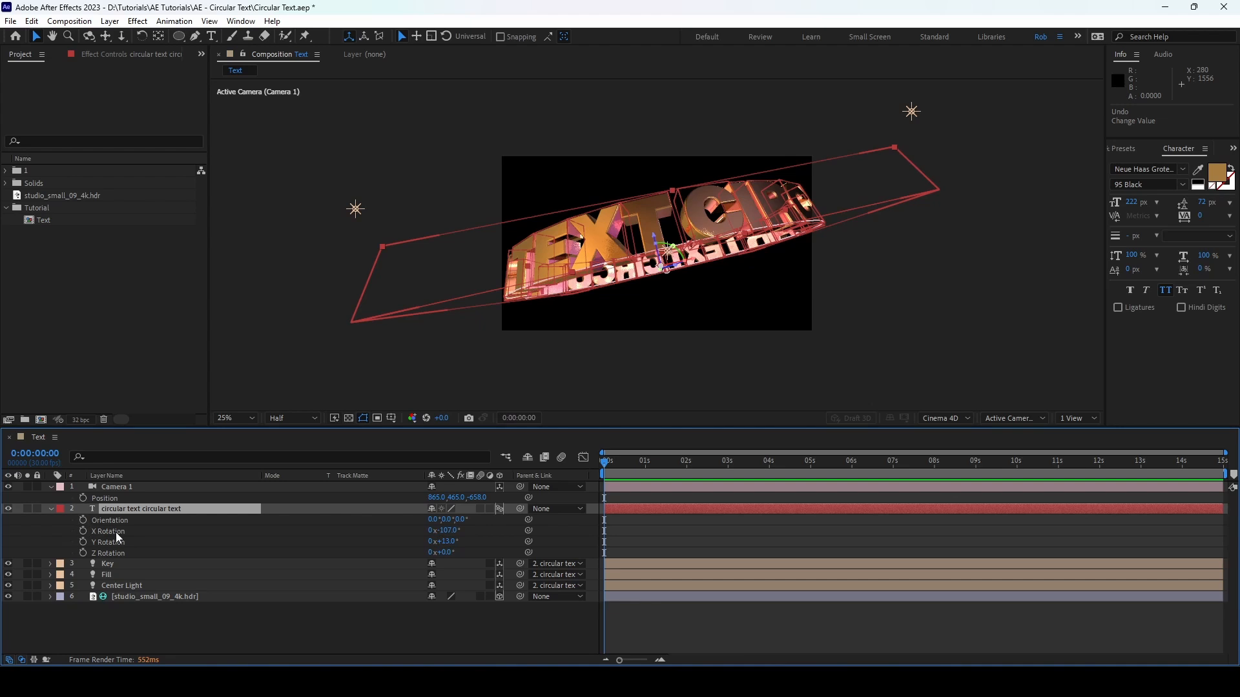
left_click_drag(446, 531, 445, 532)
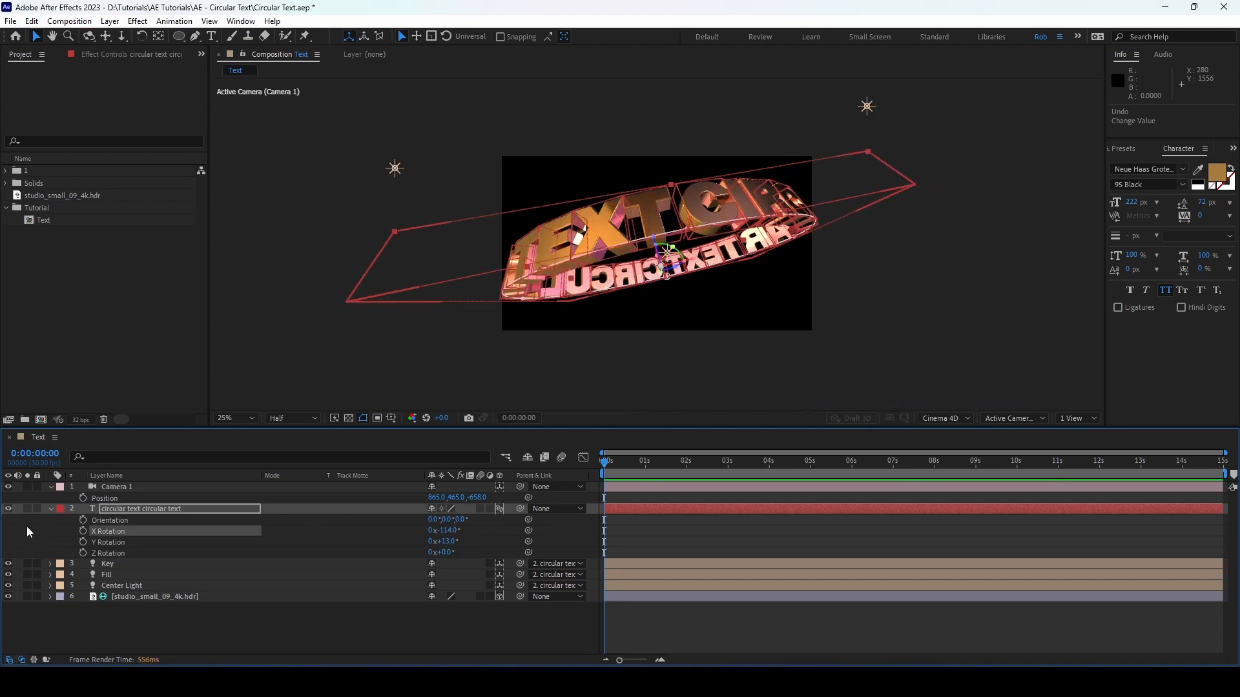
Step: Set the X Rotation in the circular text layer's Animator 1 to 101° to tilt the individual letters
left_click(52, 508)
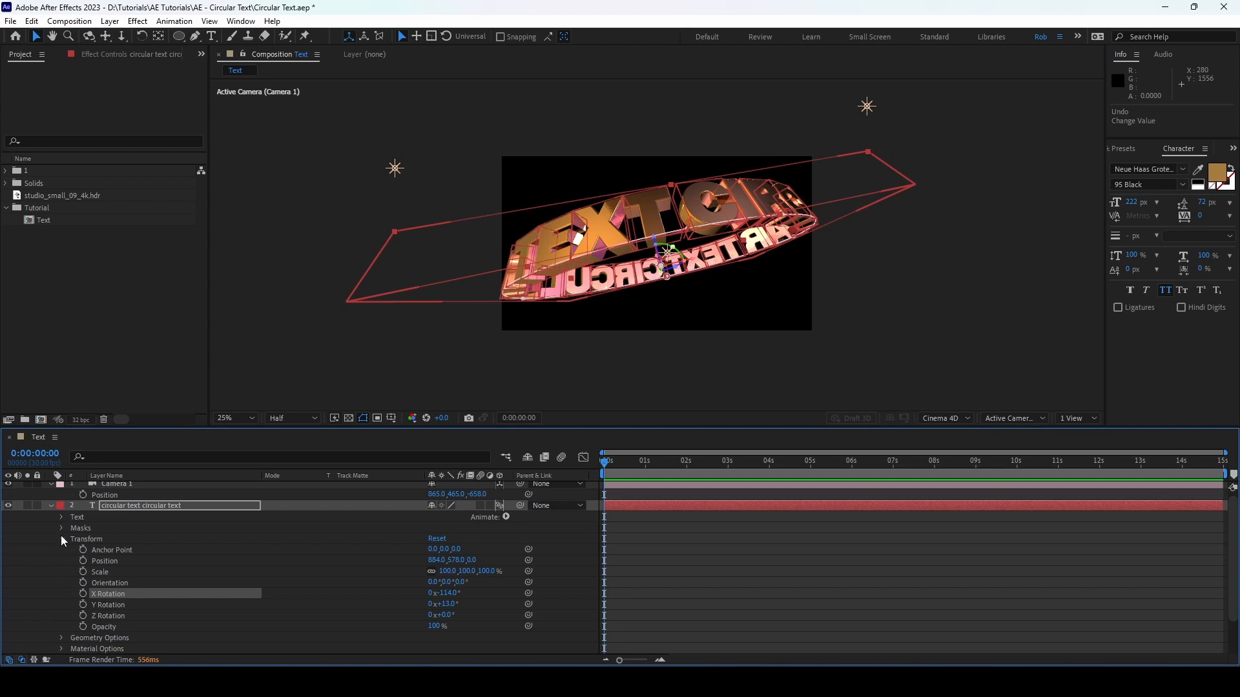
left_click(61, 536)
left_click(62, 520)
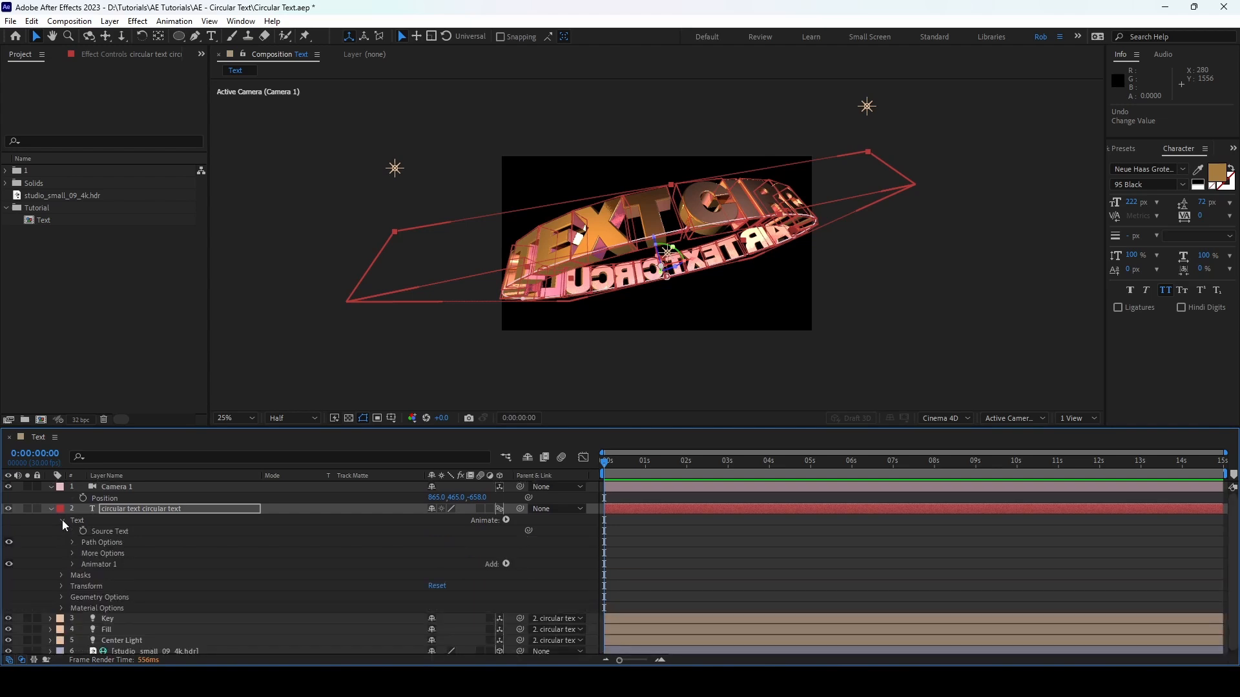
left_click(72, 564)
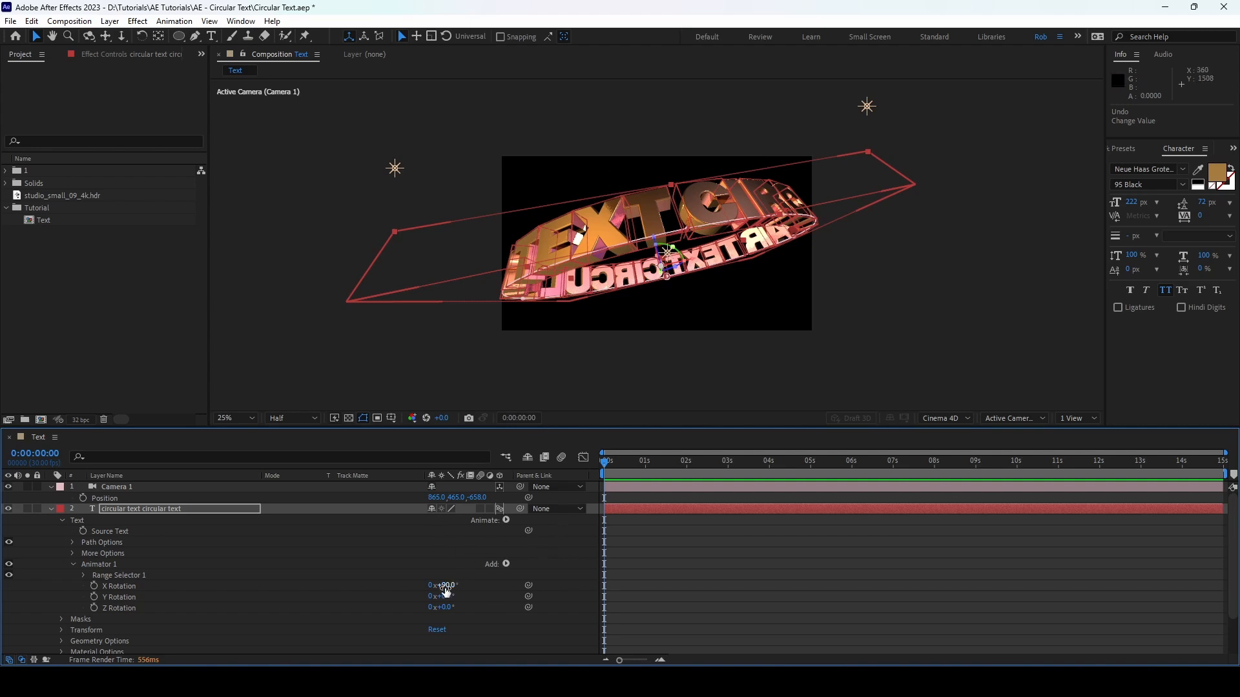
left_click_drag(446, 589, 452, 587)
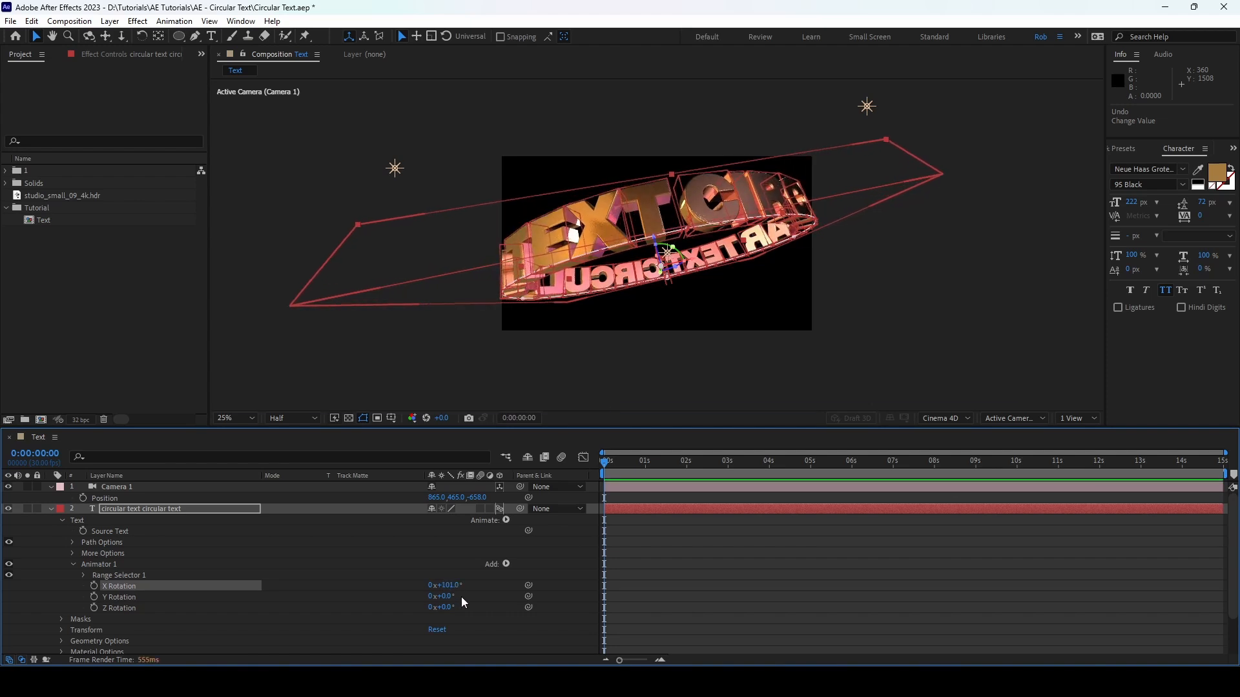
left_click(50, 509)
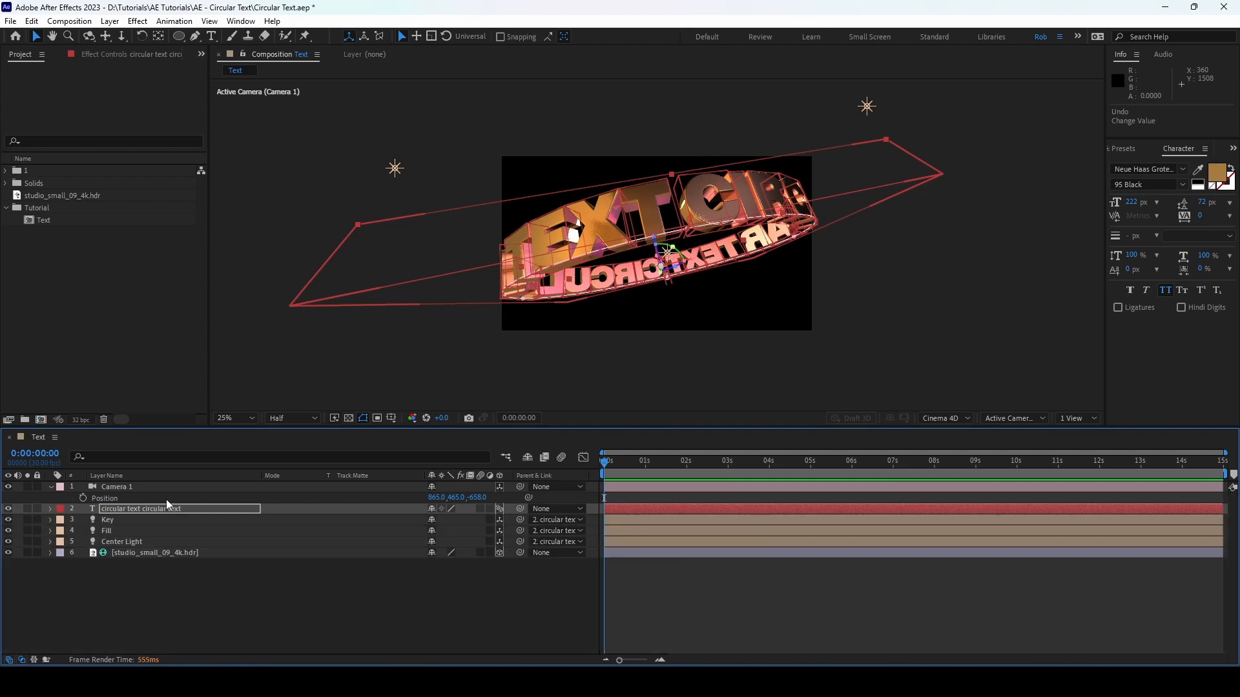
Step: Move Camera 1 back from the text by setting its Z position to -790
left_click_drag(483, 503, 394, 500)
left_click(334, 590)
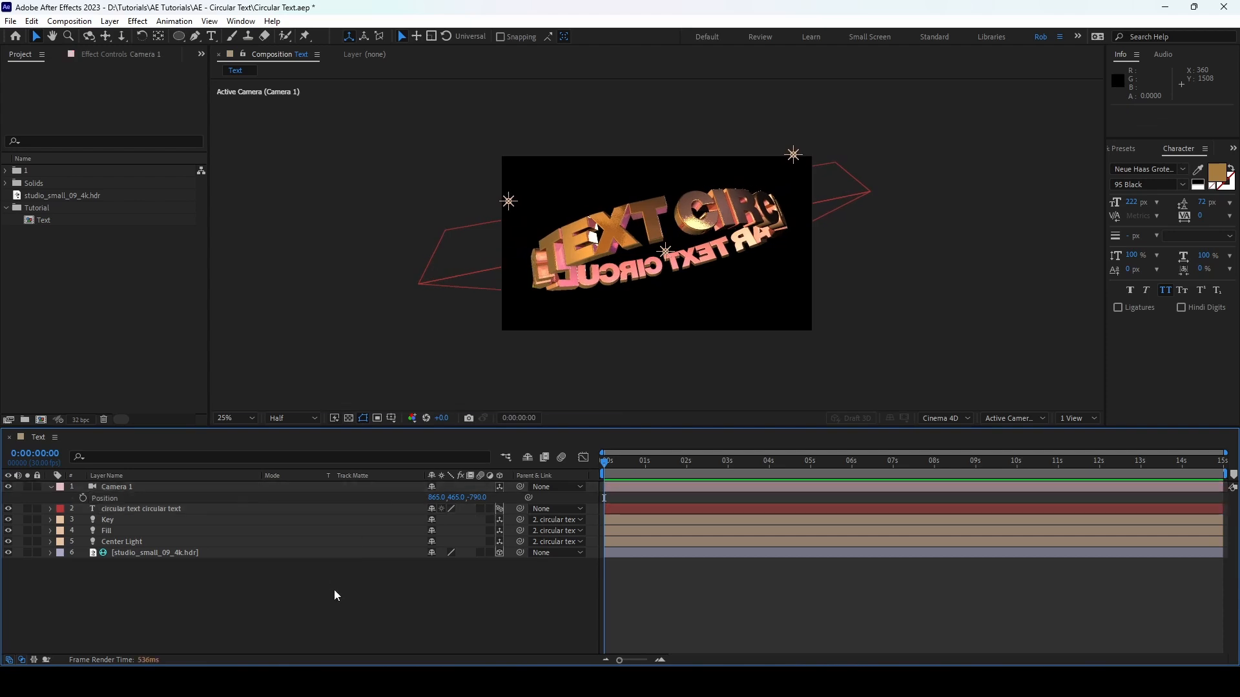
left_click(51, 485)
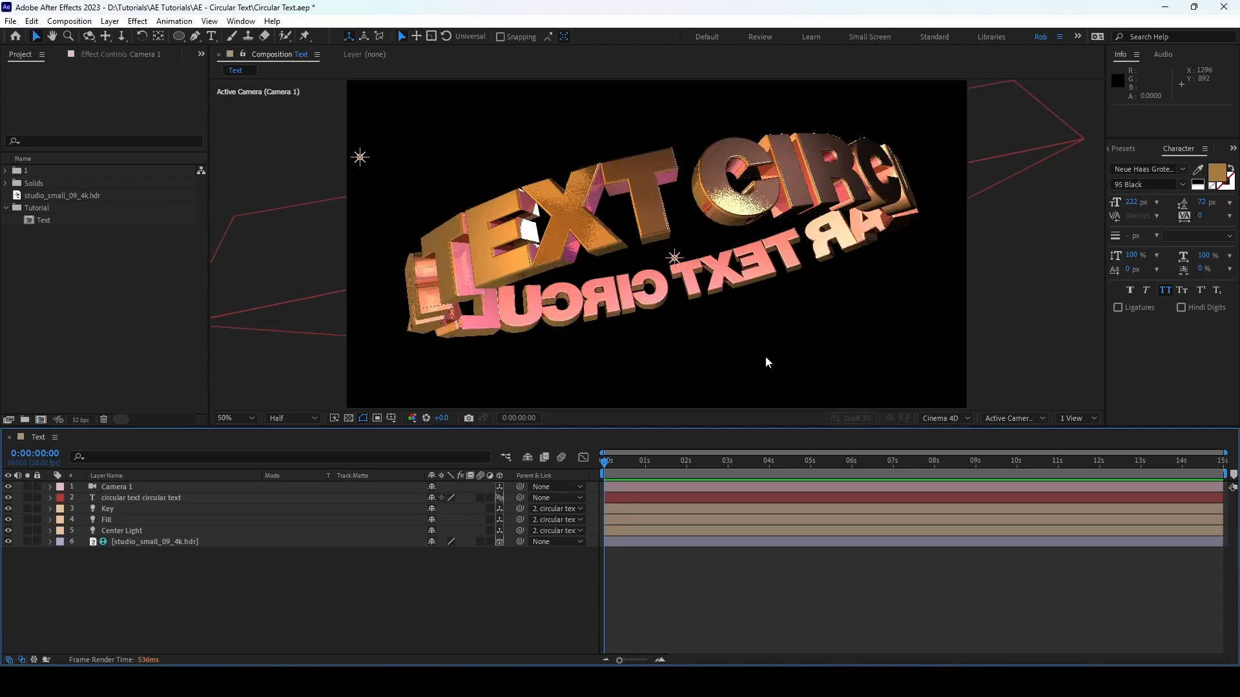
Step: Add the expression time * -250 to the First Margin in the circular text layer's path options
left_click(117, 497)
left_click(51, 497)
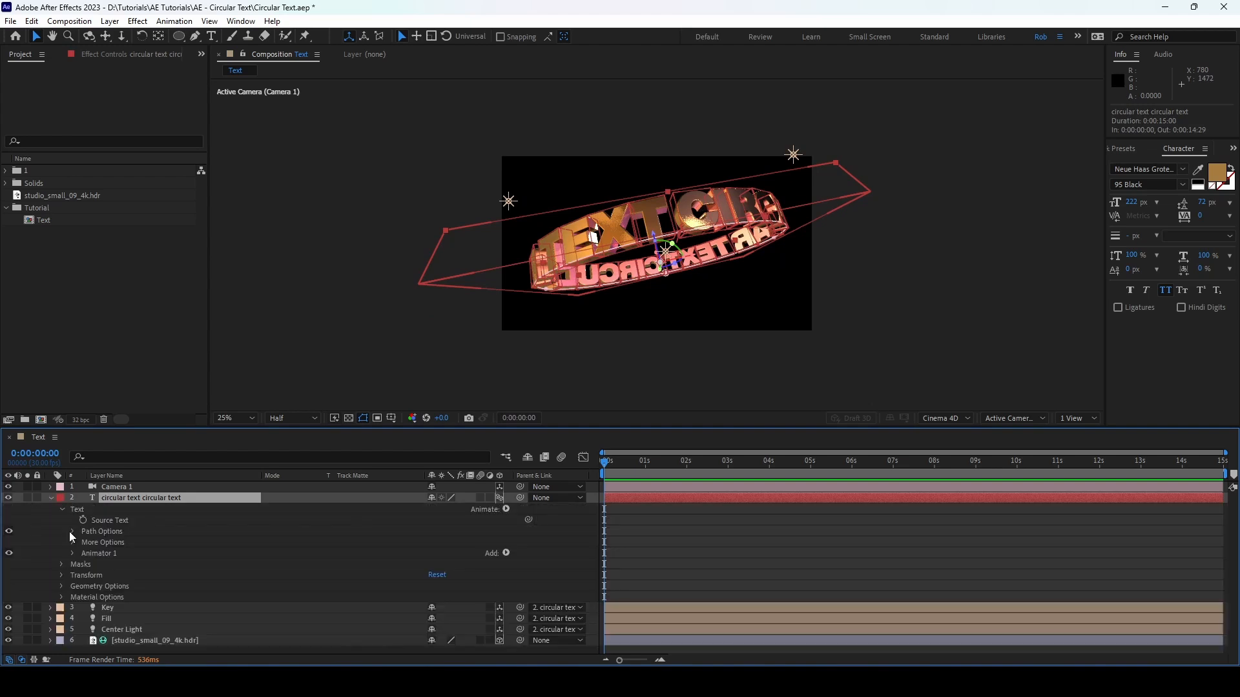
left_click(72, 531)
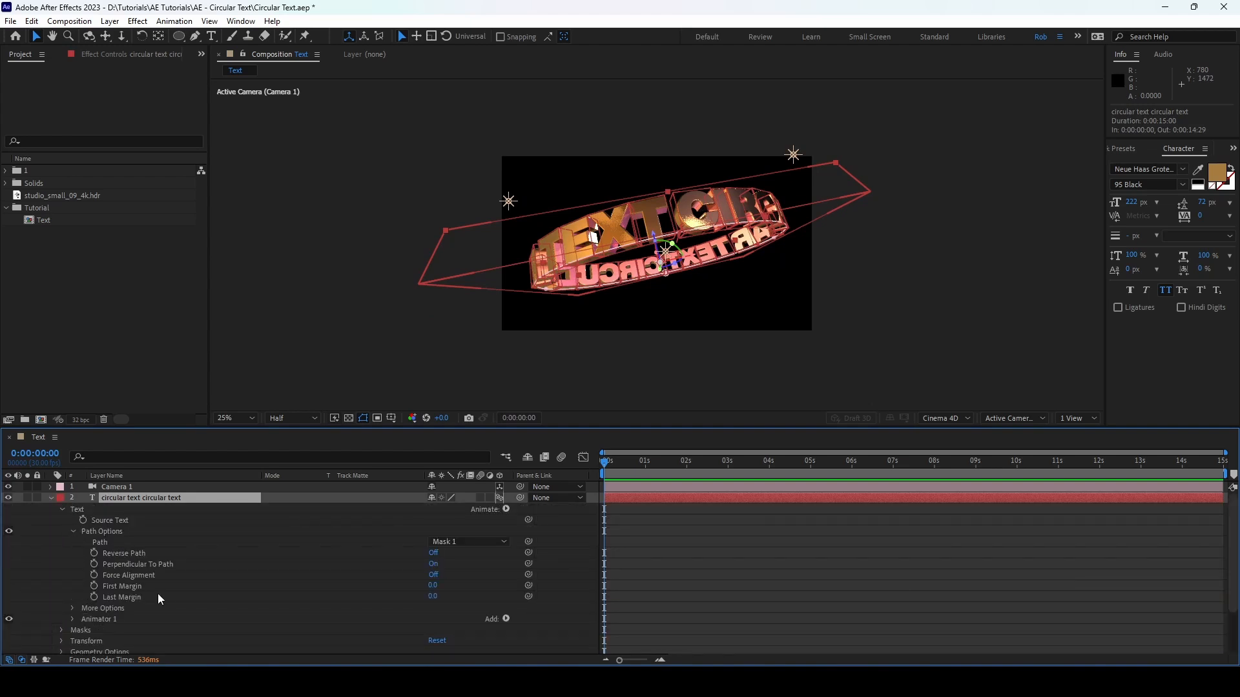
key("ctrl+z")
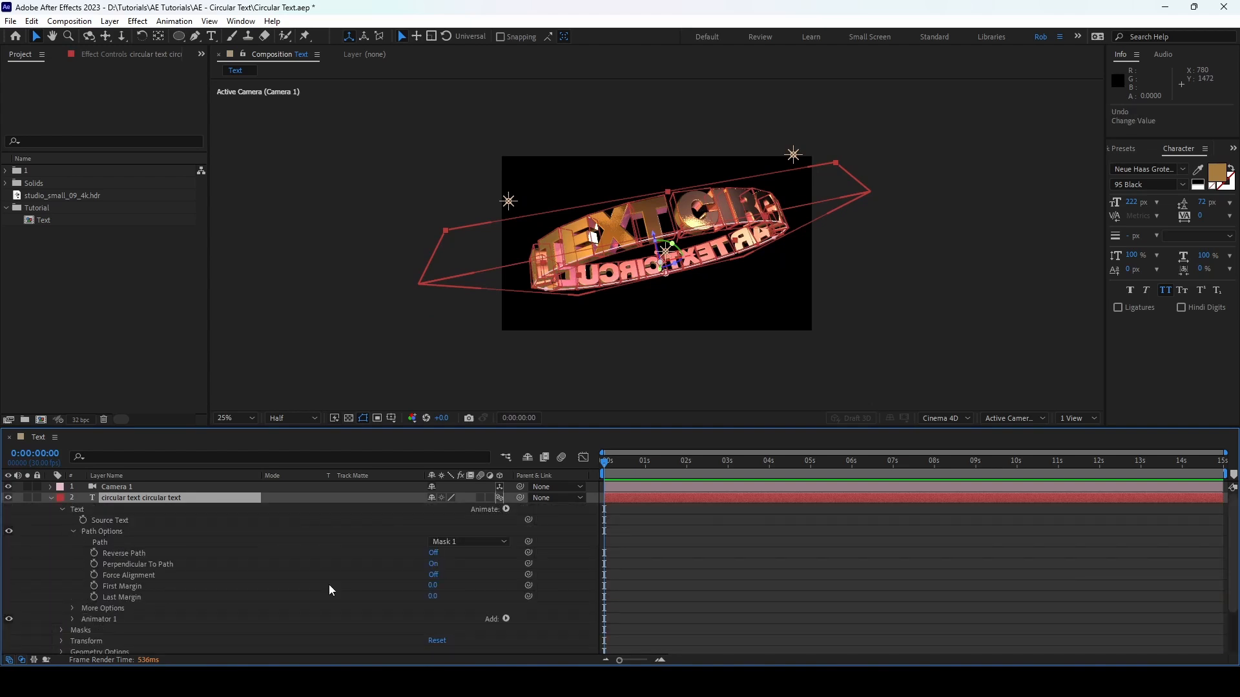
left_click(94, 586, "alt")
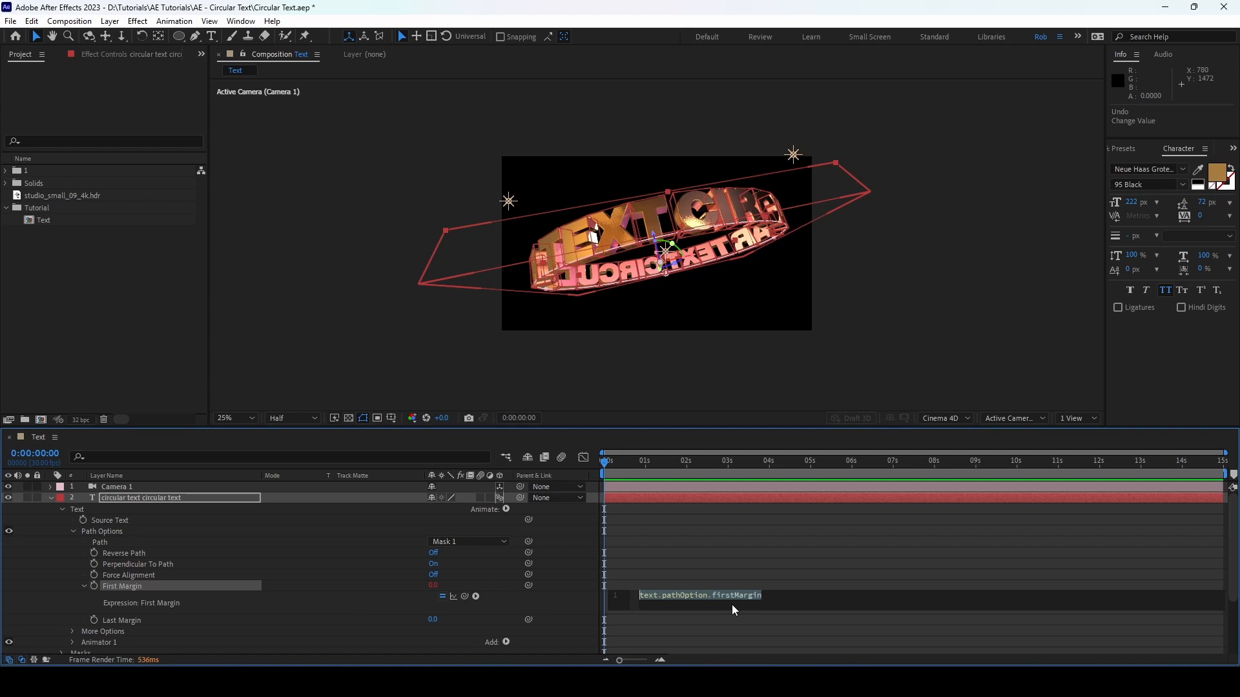
type("time * -250")
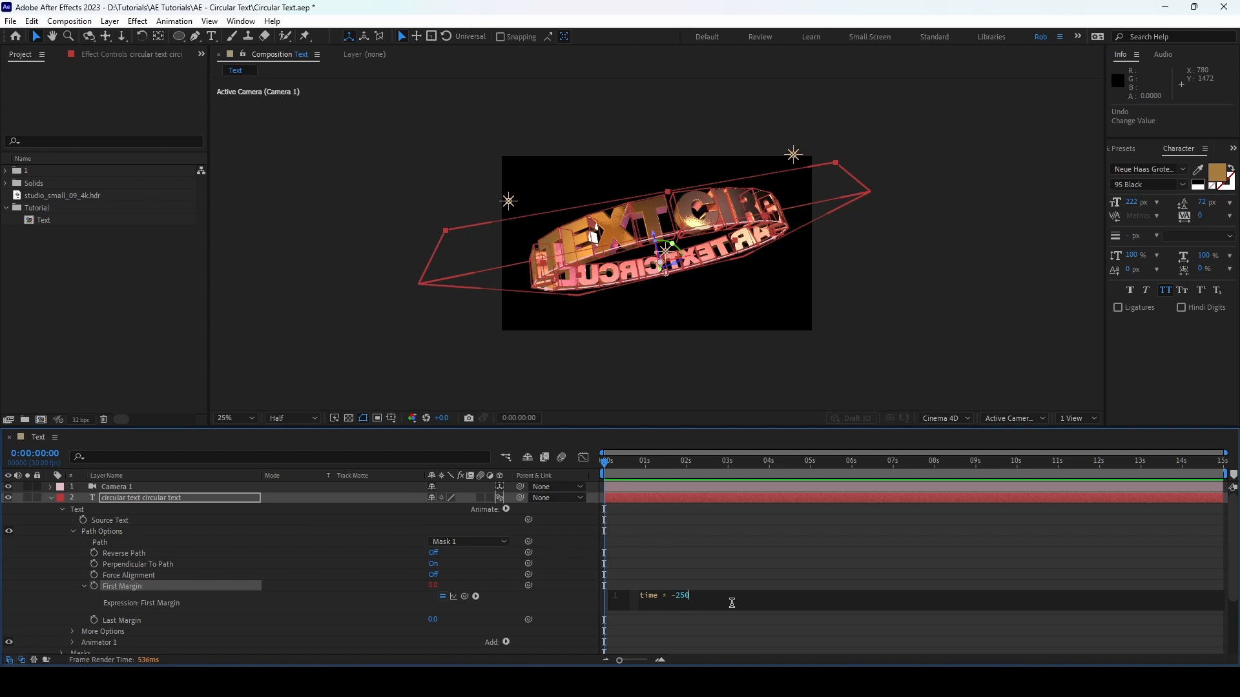
left_click(519, 599)
Step: Play a preview of the rotating text over the first three seconds, and collapse the text layer's properties
key("space")
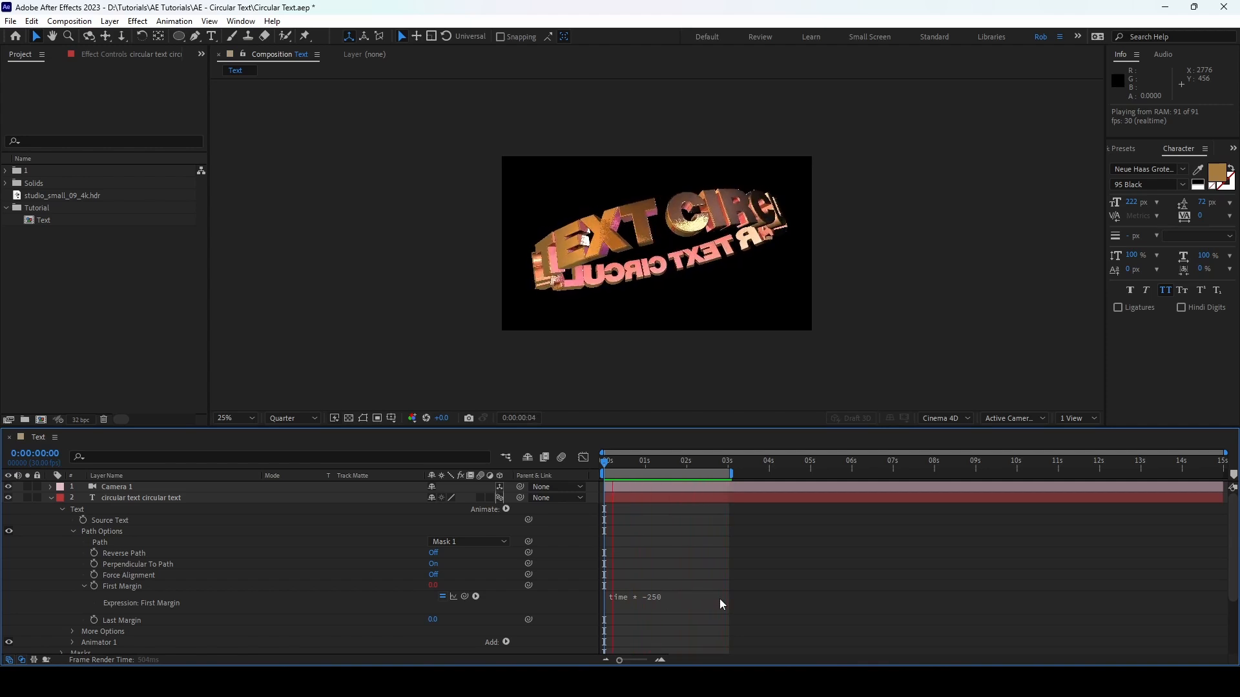
key("space")
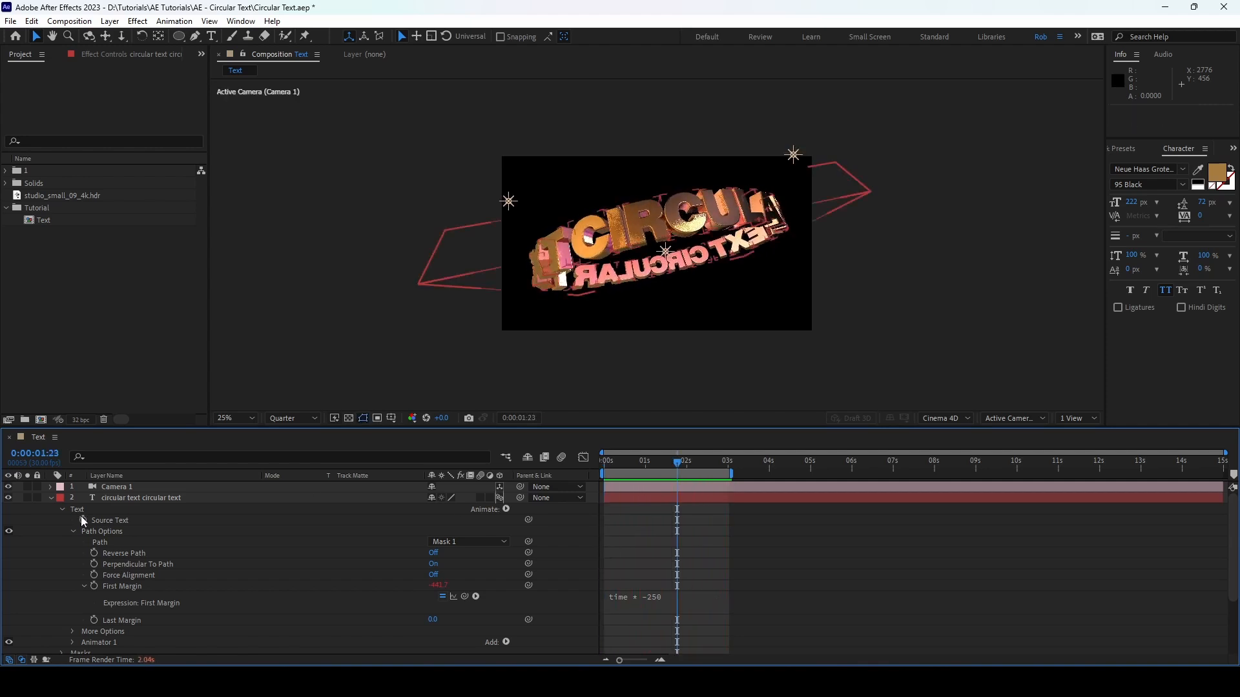
left_click(51, 498)
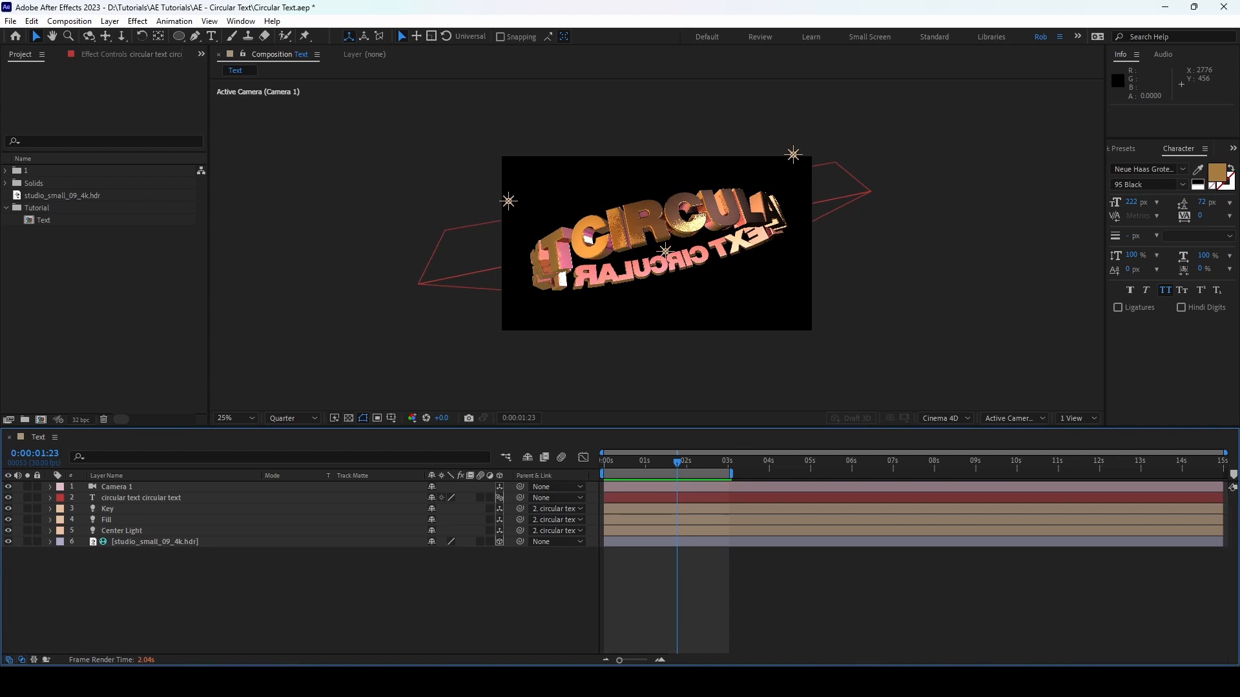
Step: Create a new composition from the Text composition and duplicate its Text layer twice
left_click(52, 221)
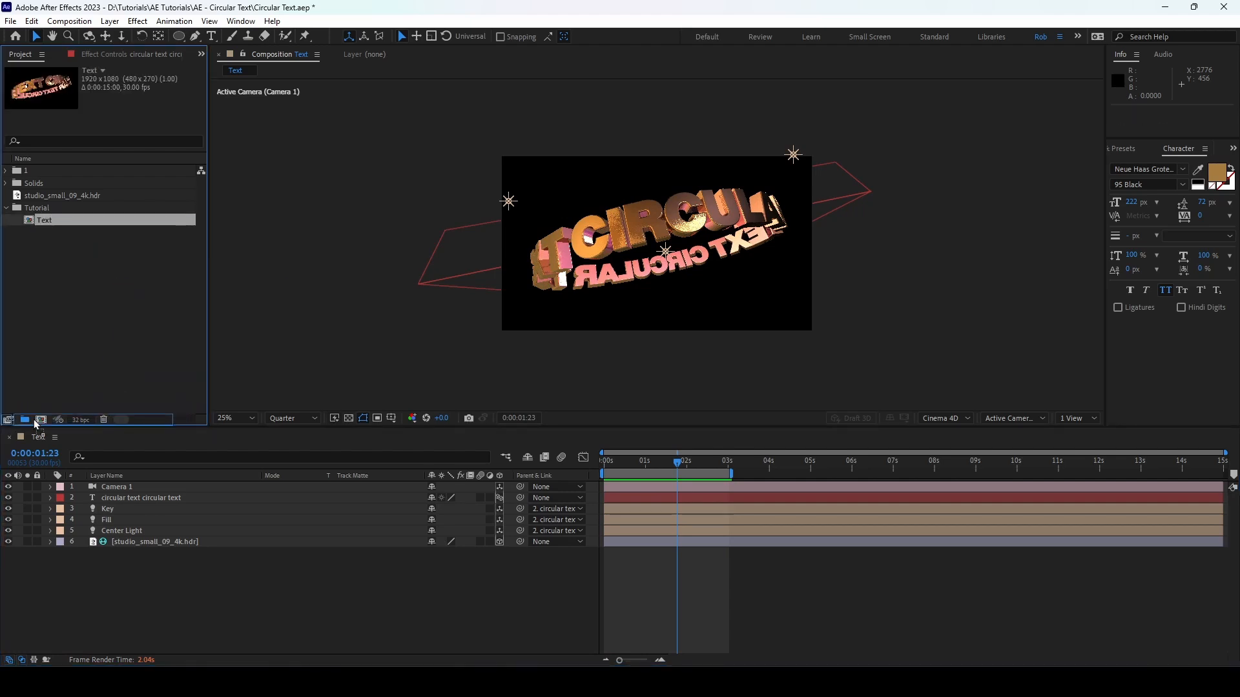
left_click_drag(41, 421, 40, 421)
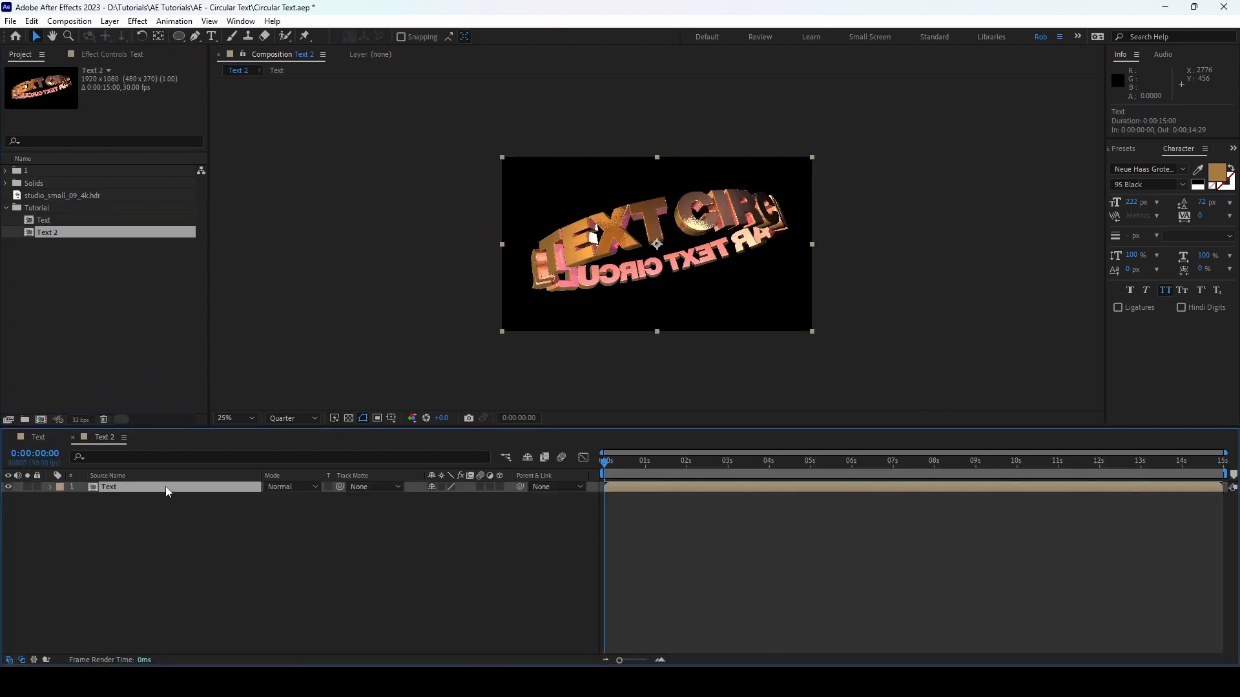
key("ctrl+d")
key("ctrl+d")
left_click(153, 567)
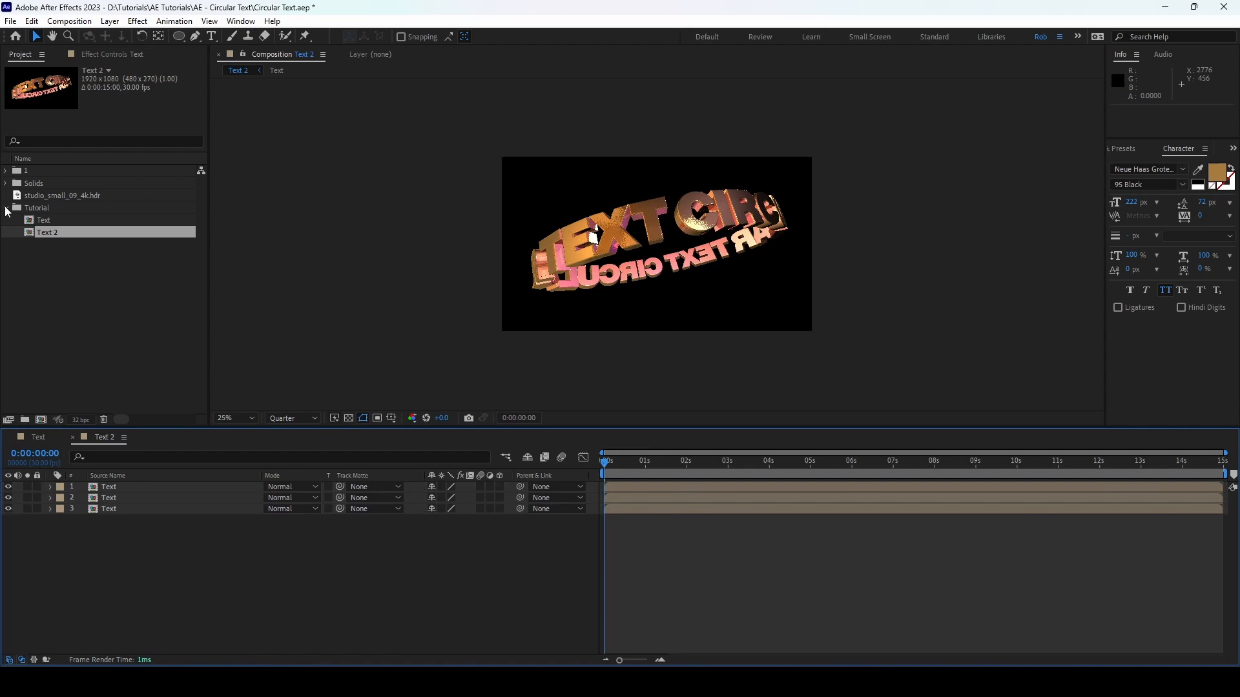
Step: Rename the new Text 2 composition as *Render
left_click(58, 234)
key("Return")
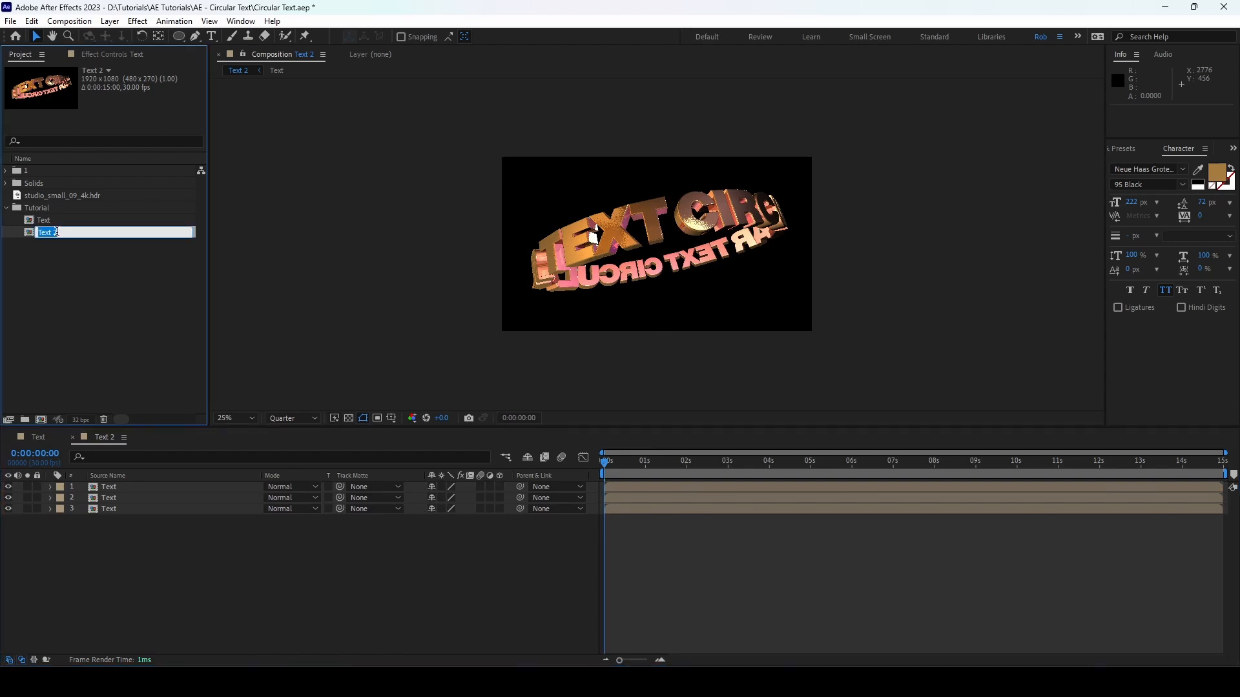
type("*Render")
key("Return")
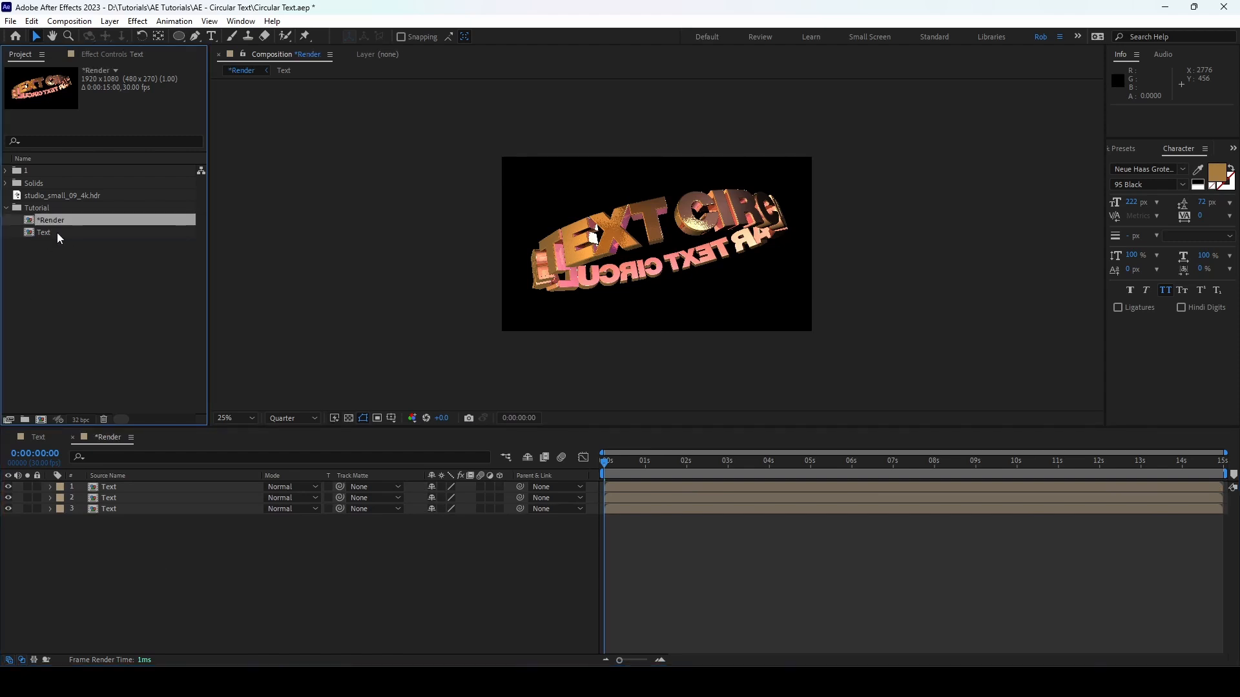
Step: Add a black (000000) solid to the *Render composition and place it beneath all Text layers
left_click(138, 525)
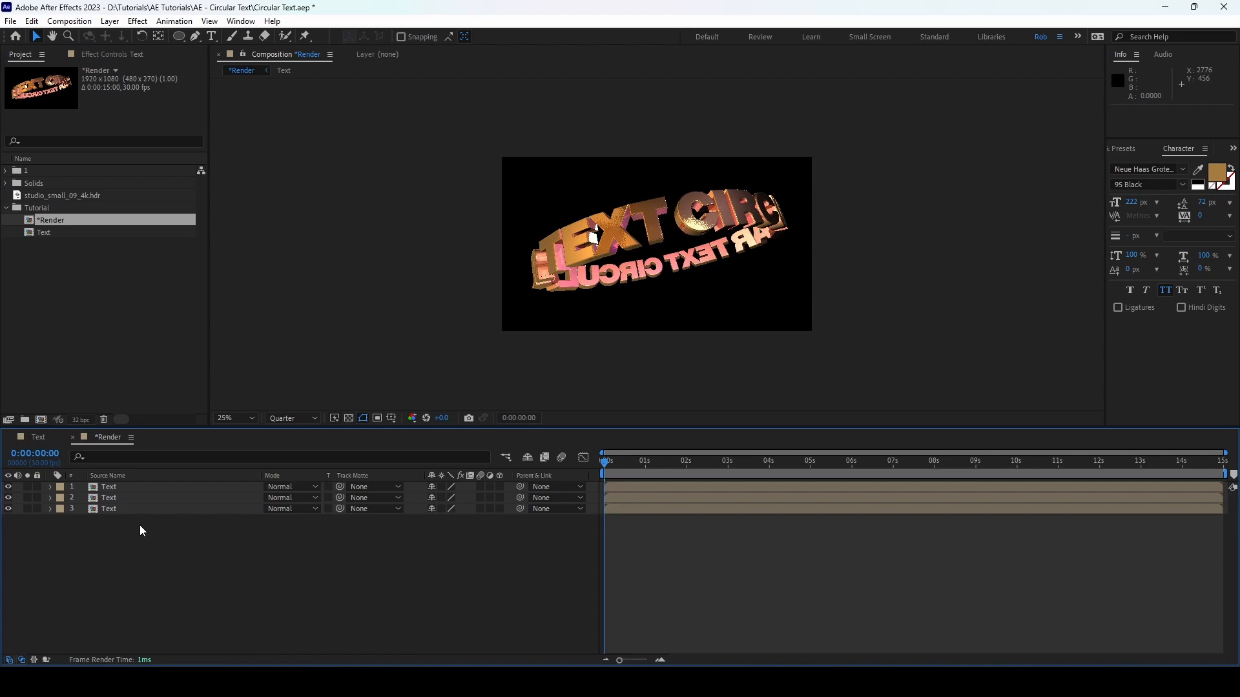
key("ctrl+y")
left_click(629, 377)
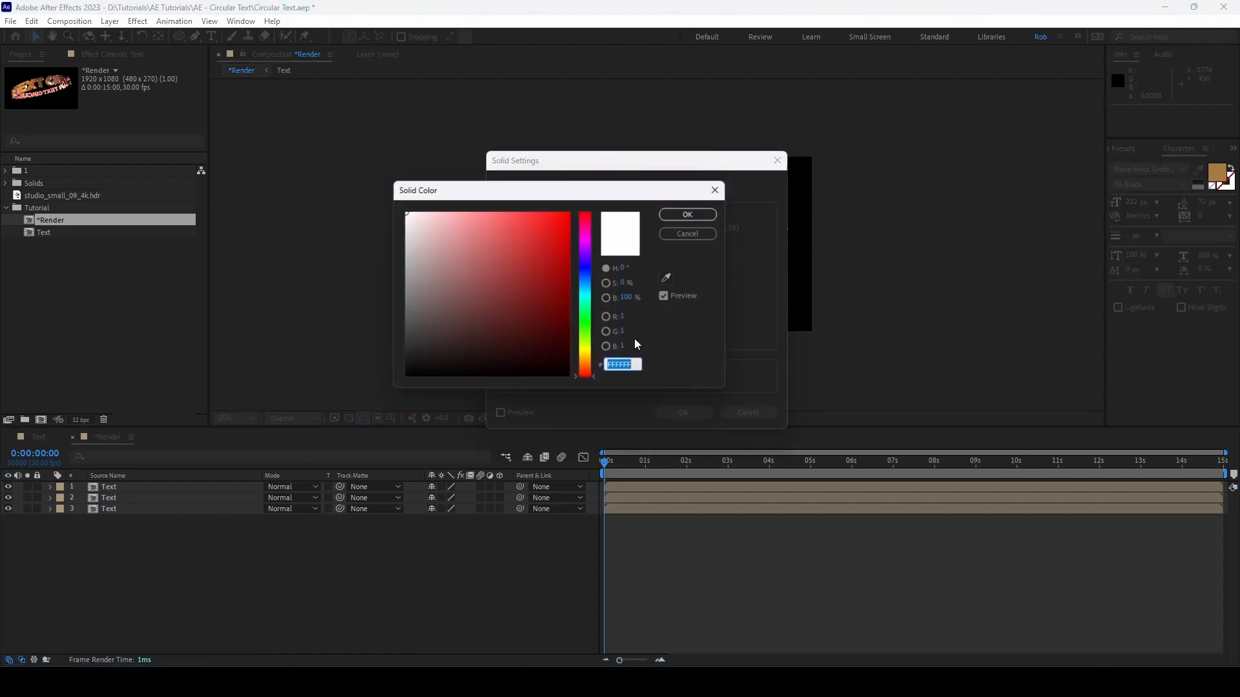
type("000000")
left_click(710, 189)
left_click(686, 414)
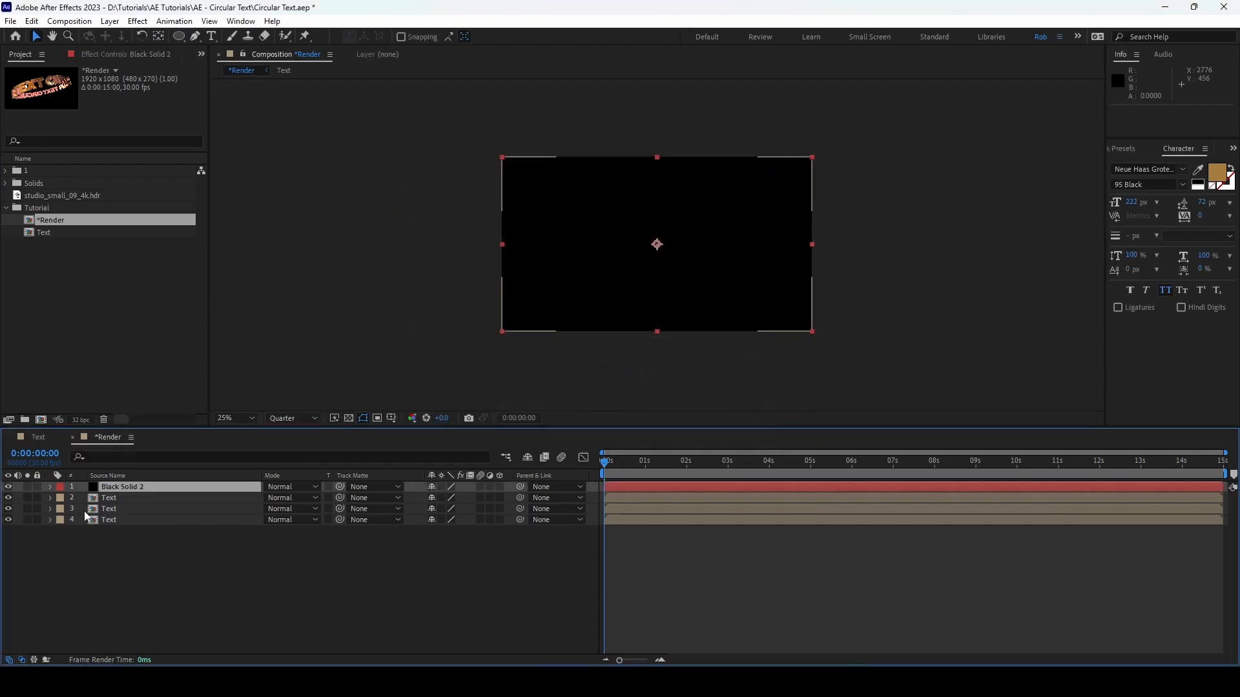
left_click_drag(107, 487, 111, 523)
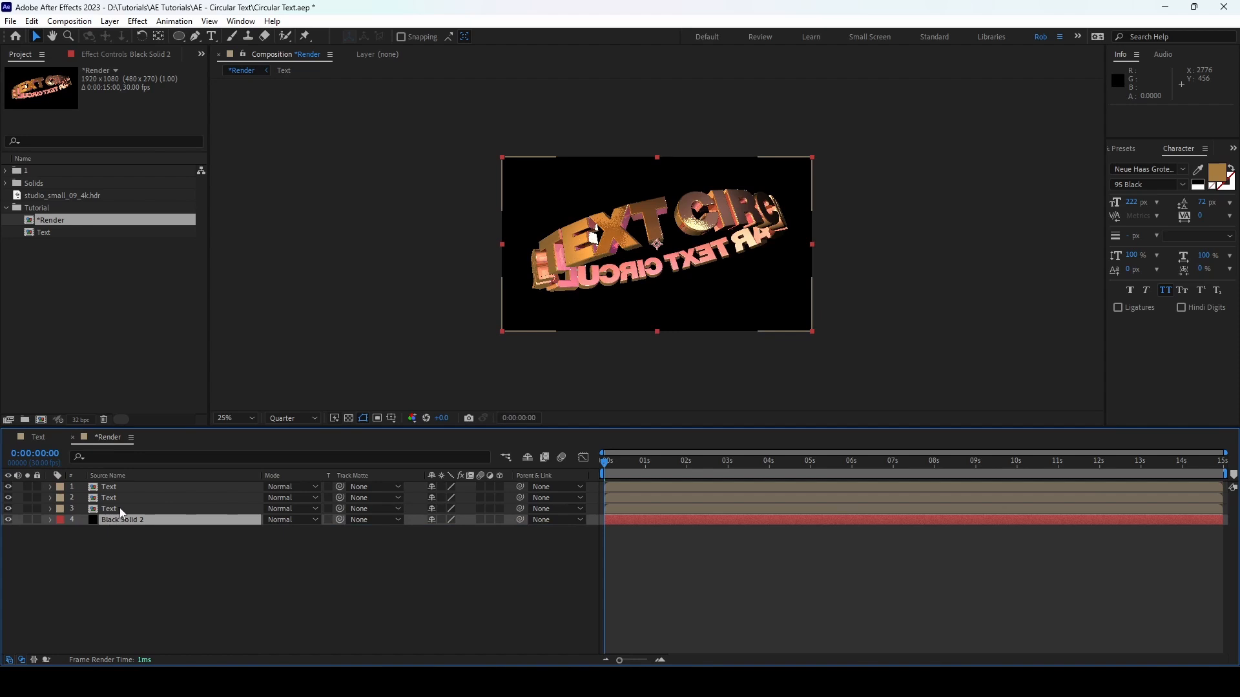
Step: Stretch the lowest Text layer by setting its scale to 613% horizontally and 5% vertically
left_click(120, 508)
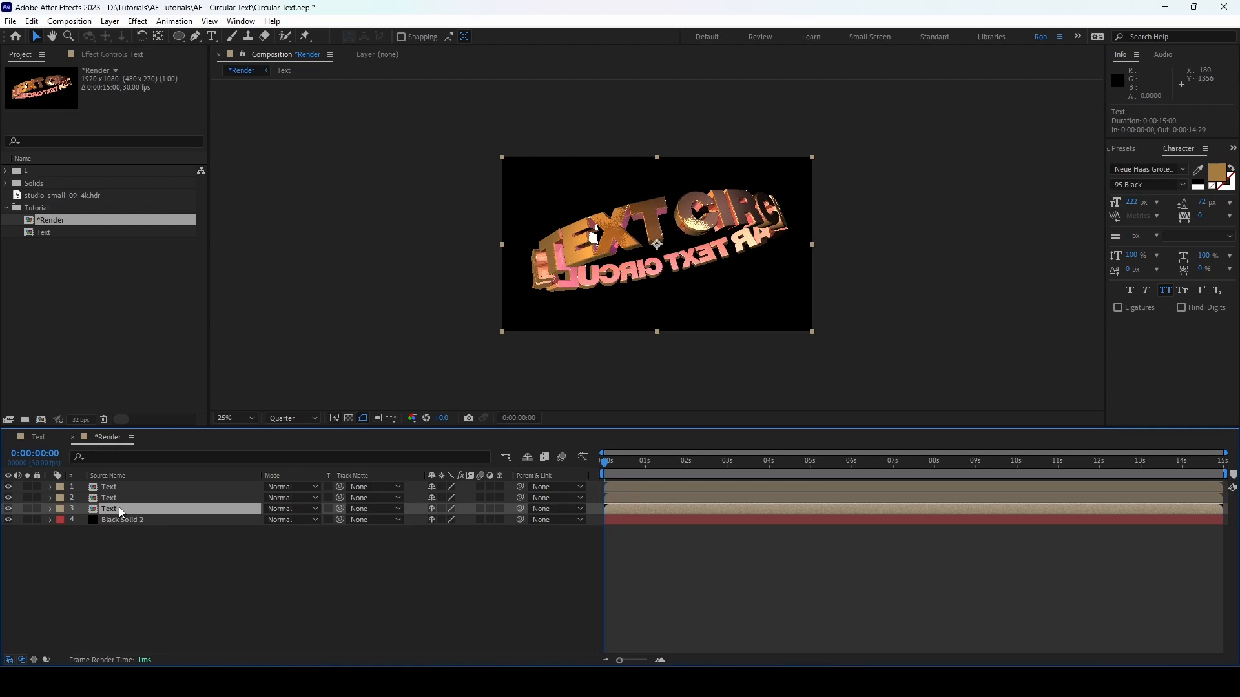
key("s")
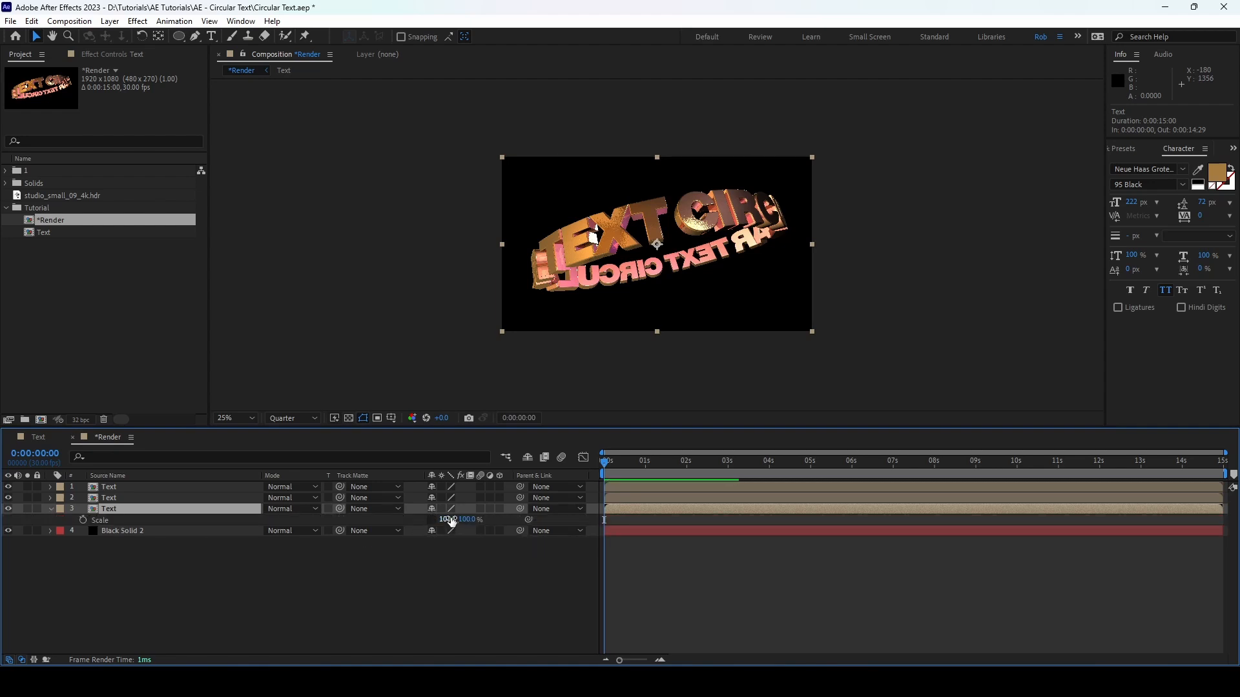
left_click(450, 520)
type("613")
left_click(373, 602)
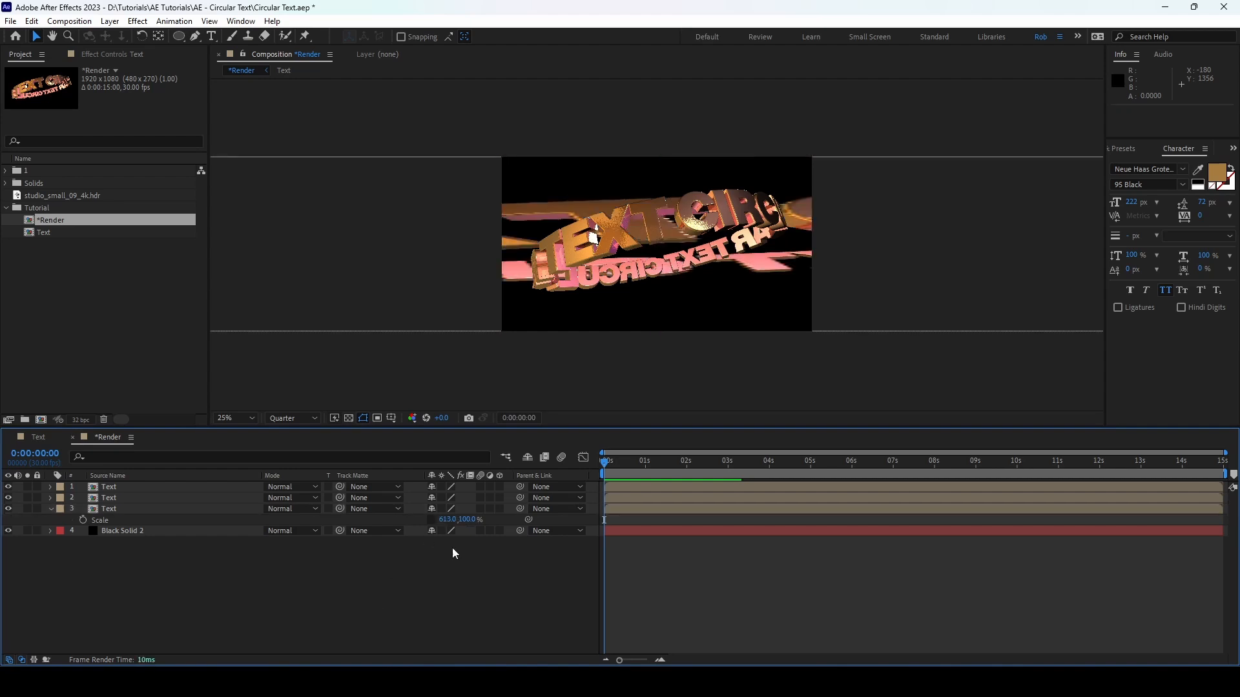
left_click(468, 519)
type("5")
left_click(459, 601)
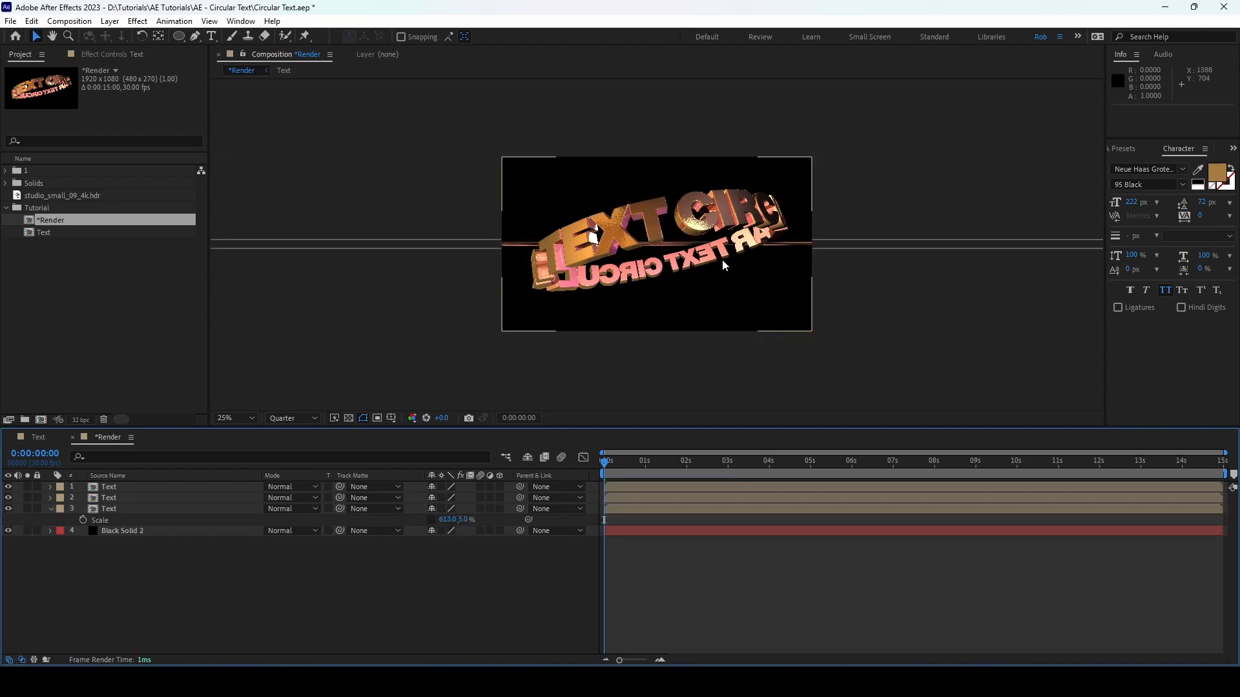
Step: Apply the CC RepeTile effect to the stretched Text layer
left_click(110, 508)
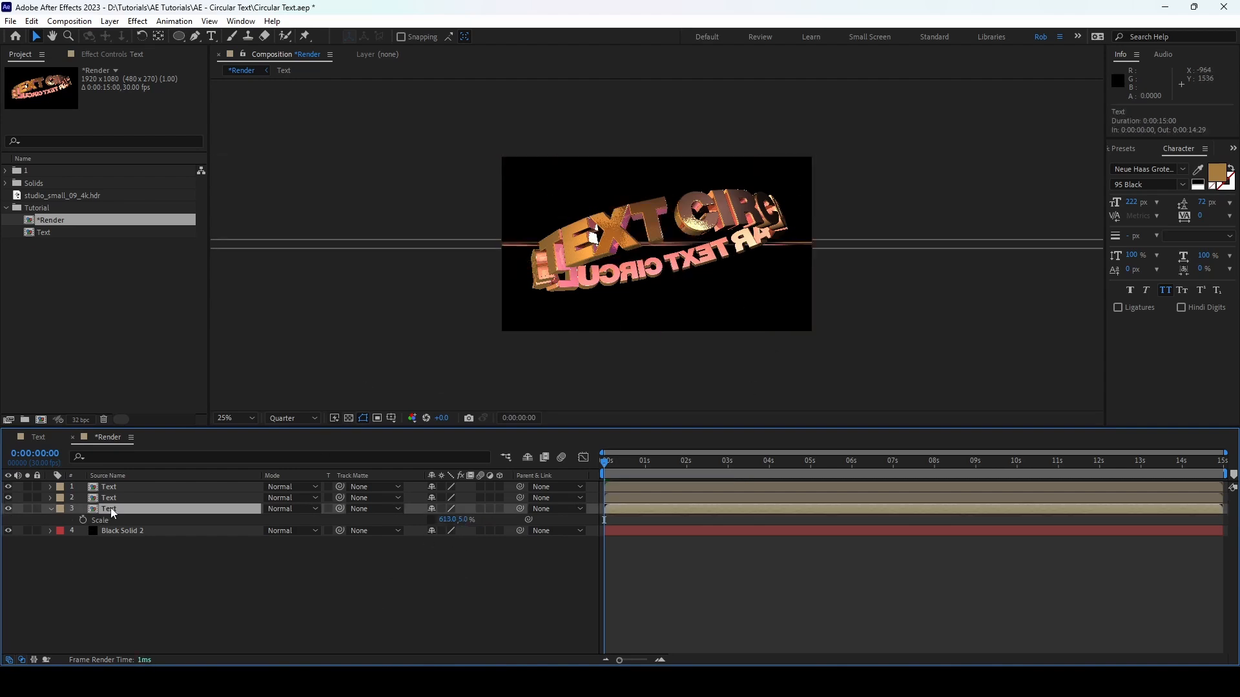
left_click(1232, 149)
left_click(1188, 205)
left_click(1164, 165)
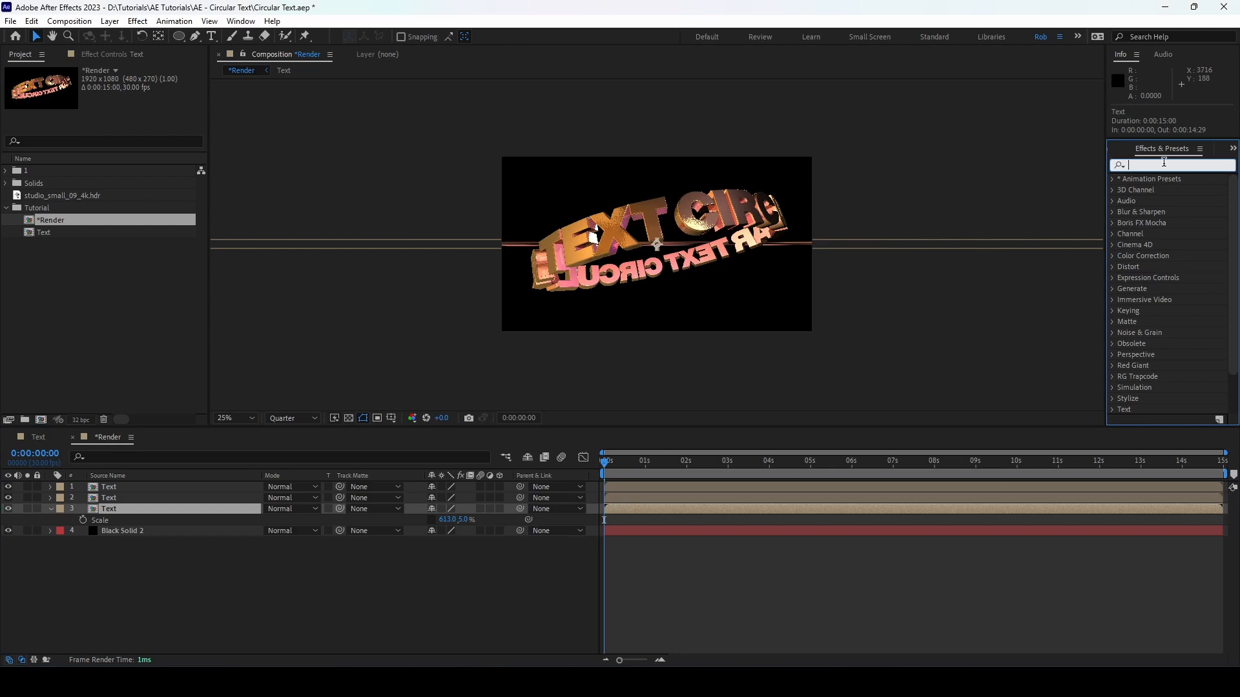
type("repetile")
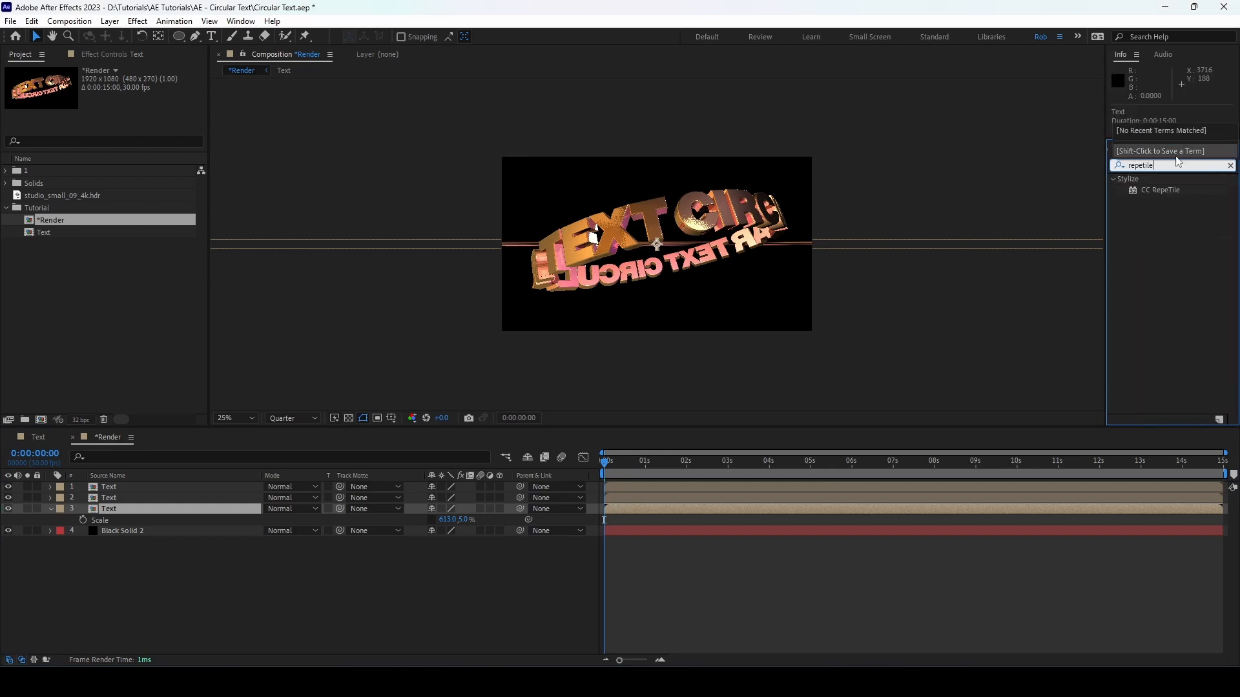
double_click(1153, 191)
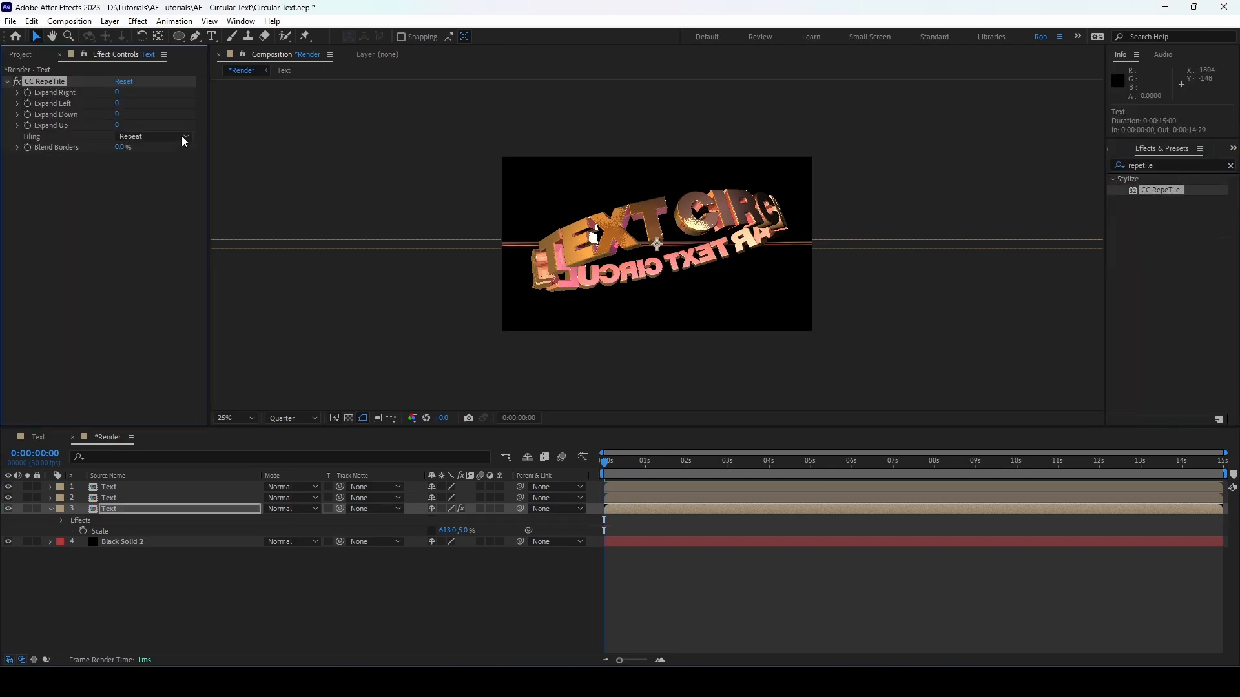
Step: Tile the thin text strip over the frame's full height with Expand Down 11977 and Expand Up 11190
left_click_drag(118, 115, 149, 114)
left_click_drag(262, 124, 1105, 158)
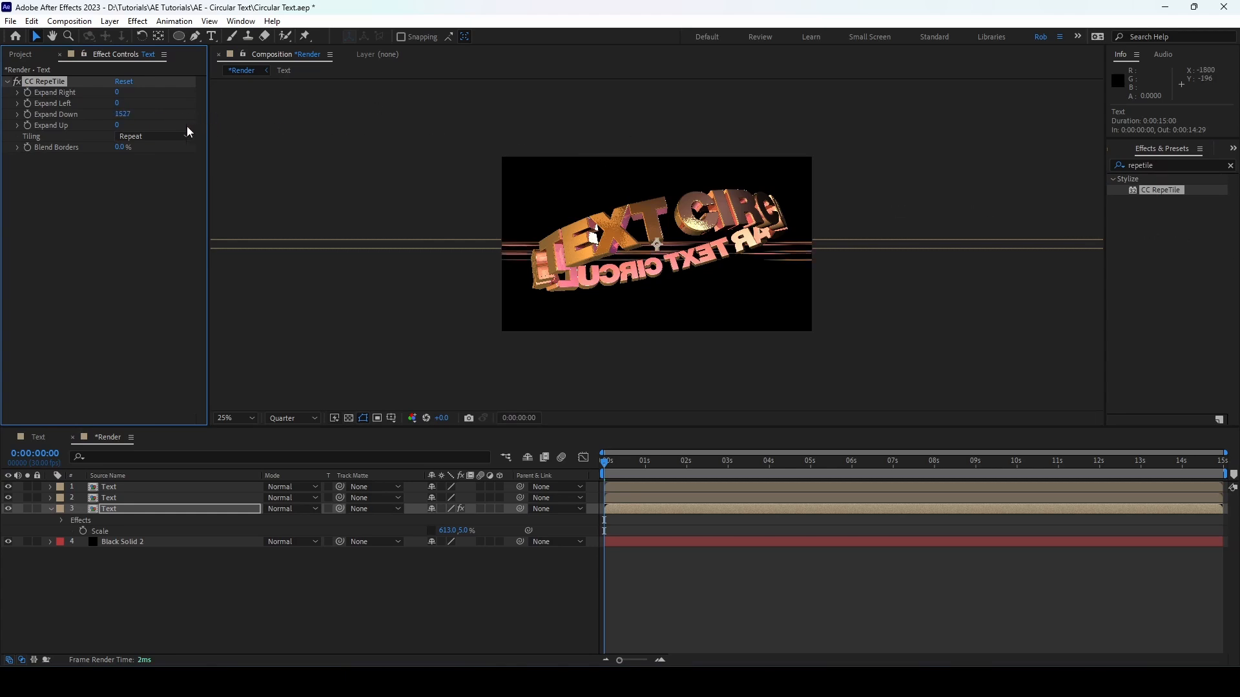
left_click_drag(121, 115, 905, 221)
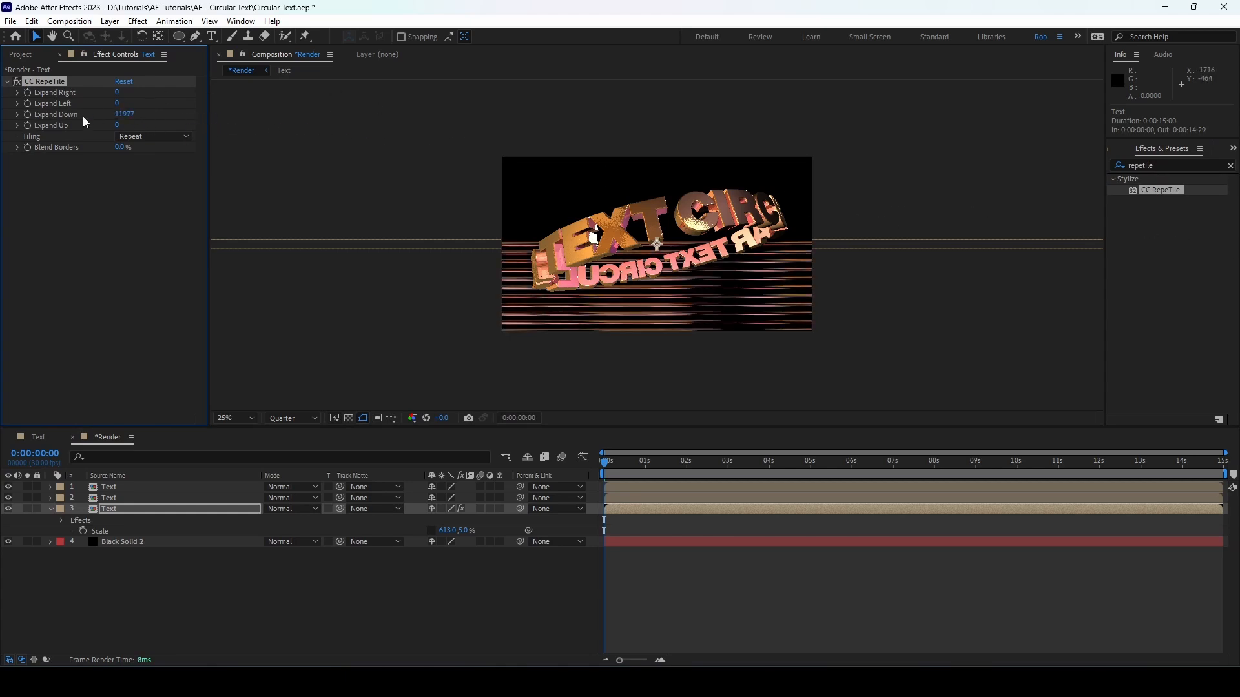
left_click_drag(116, 125, 874, 161)
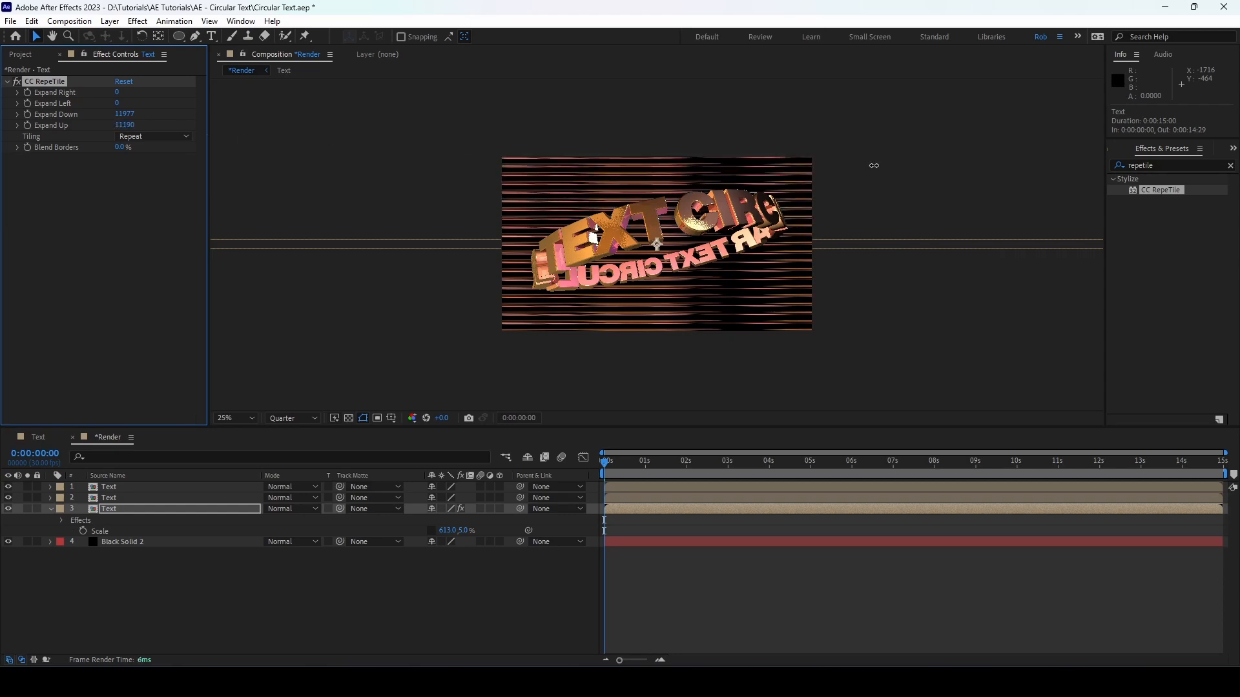
Step: Set the tiled Text layer's opacity to 15% and collapse its properties
left_click(281, 607)
left_click(181, 509)
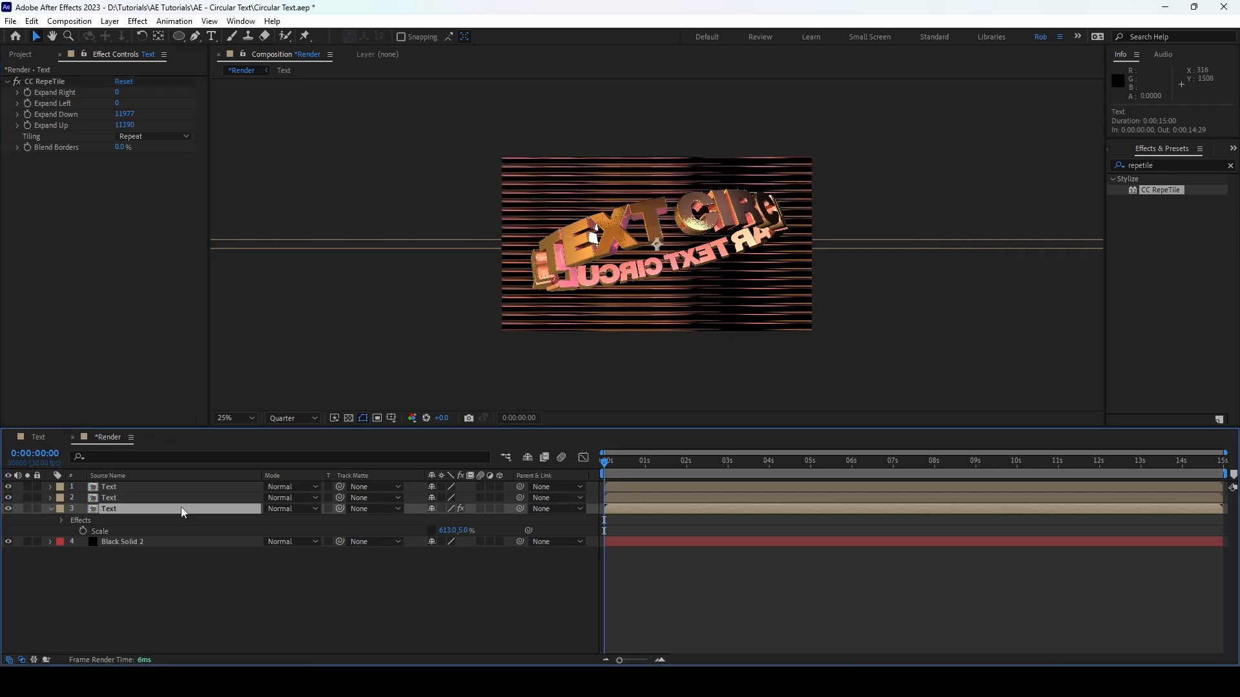
key("t")
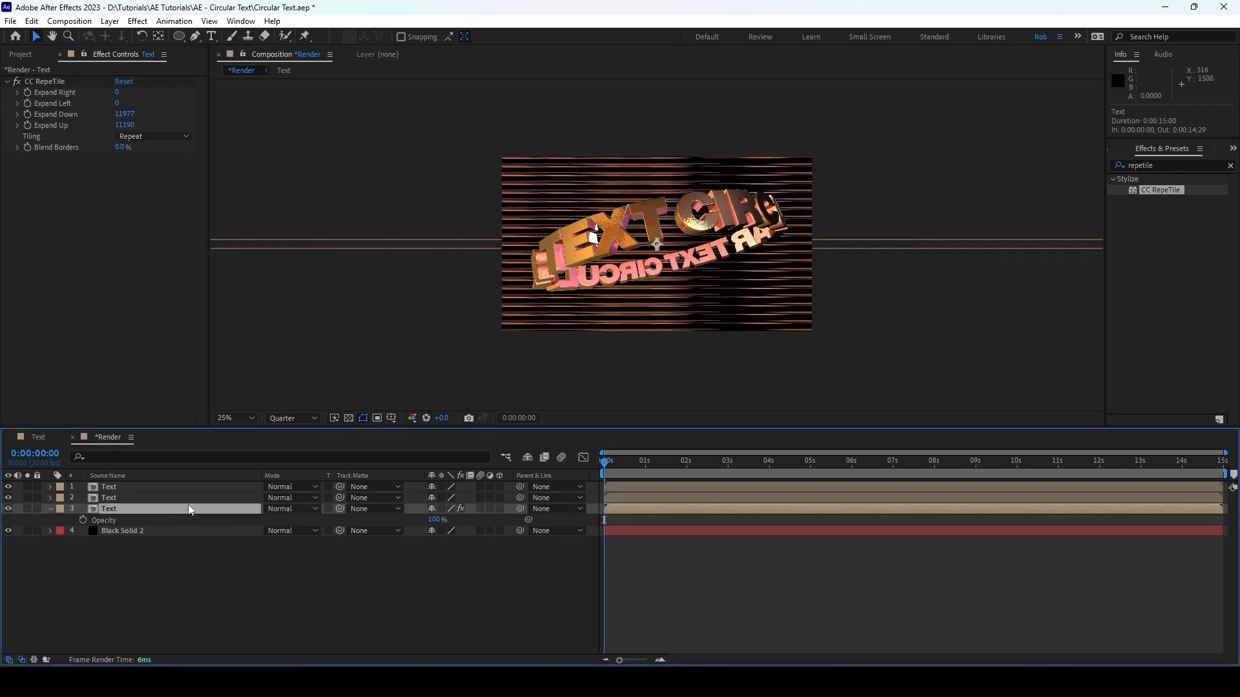
left_click(437, 520)
type("15")
key("Return")
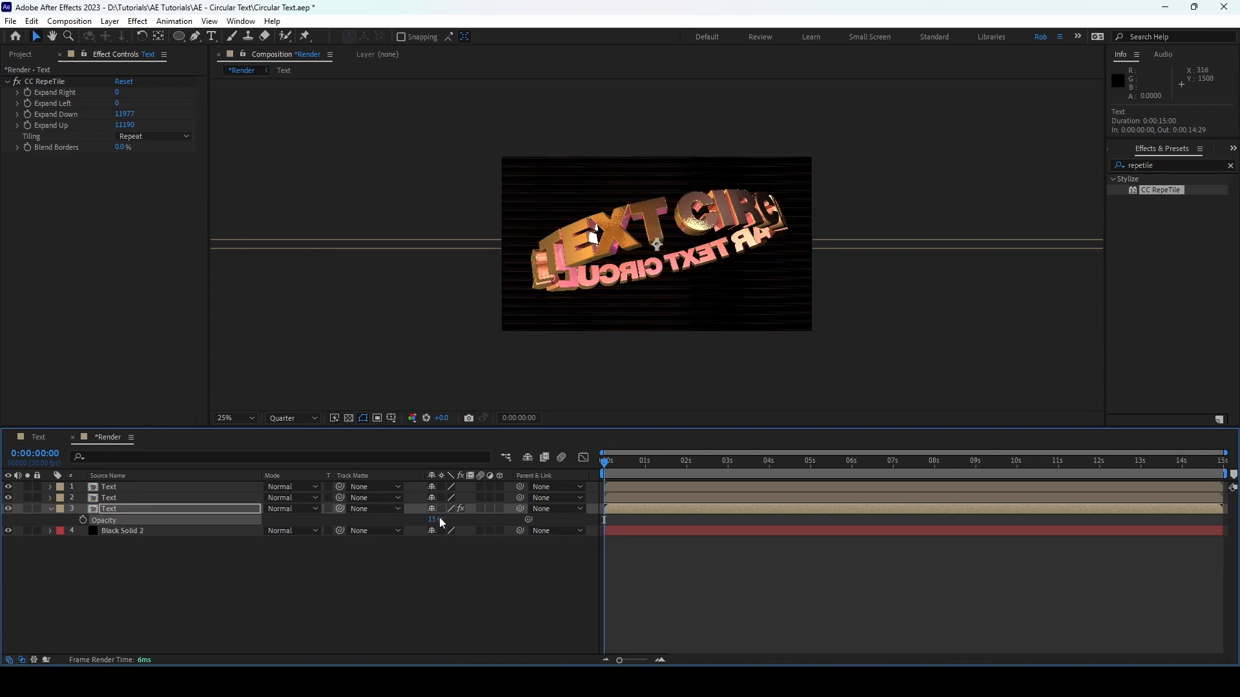
scroll(580, 331, "up", 2)
scroll(579, 334, "down", 2)
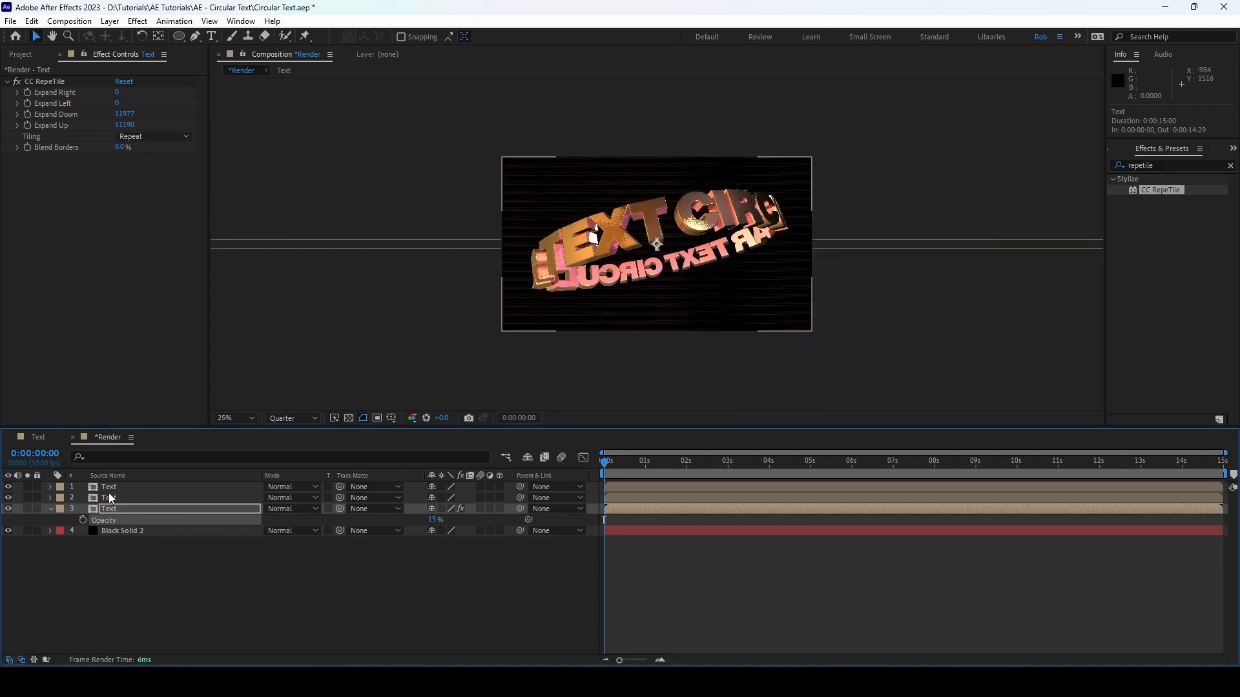
left_click(50, 508)
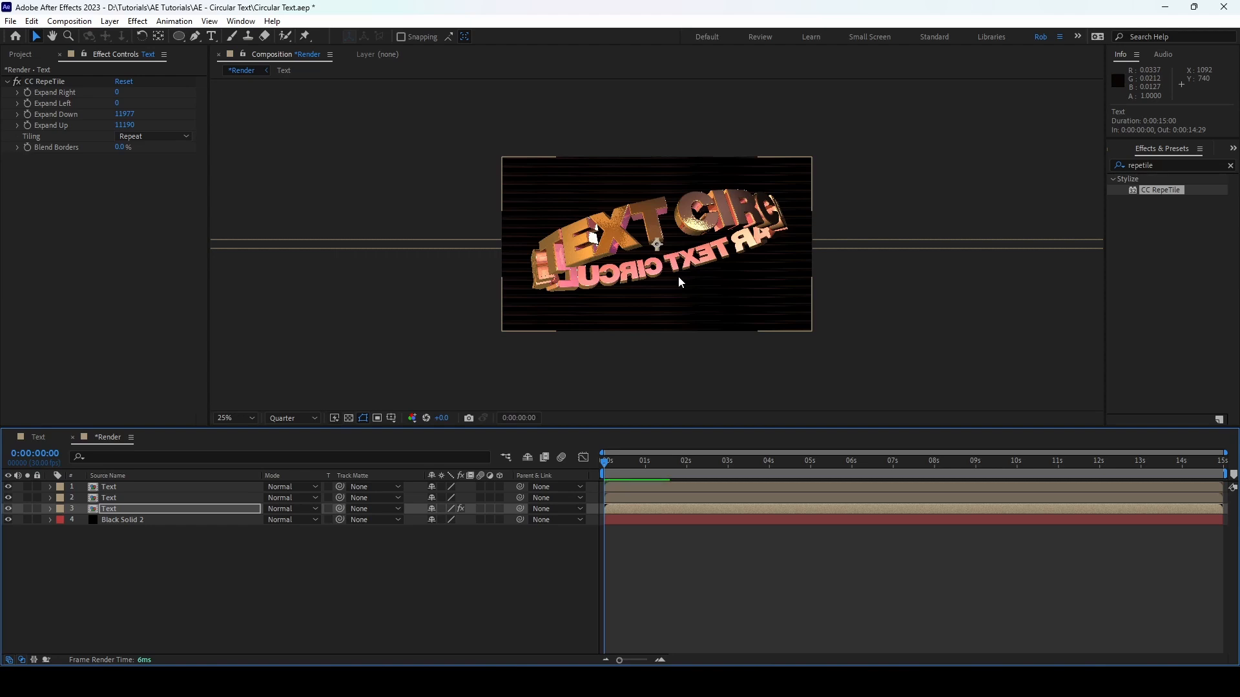
Step: Add an adjustment layer directly above the tiled Text layer and apply the CC Lens effect to it
left_click(108, 22)
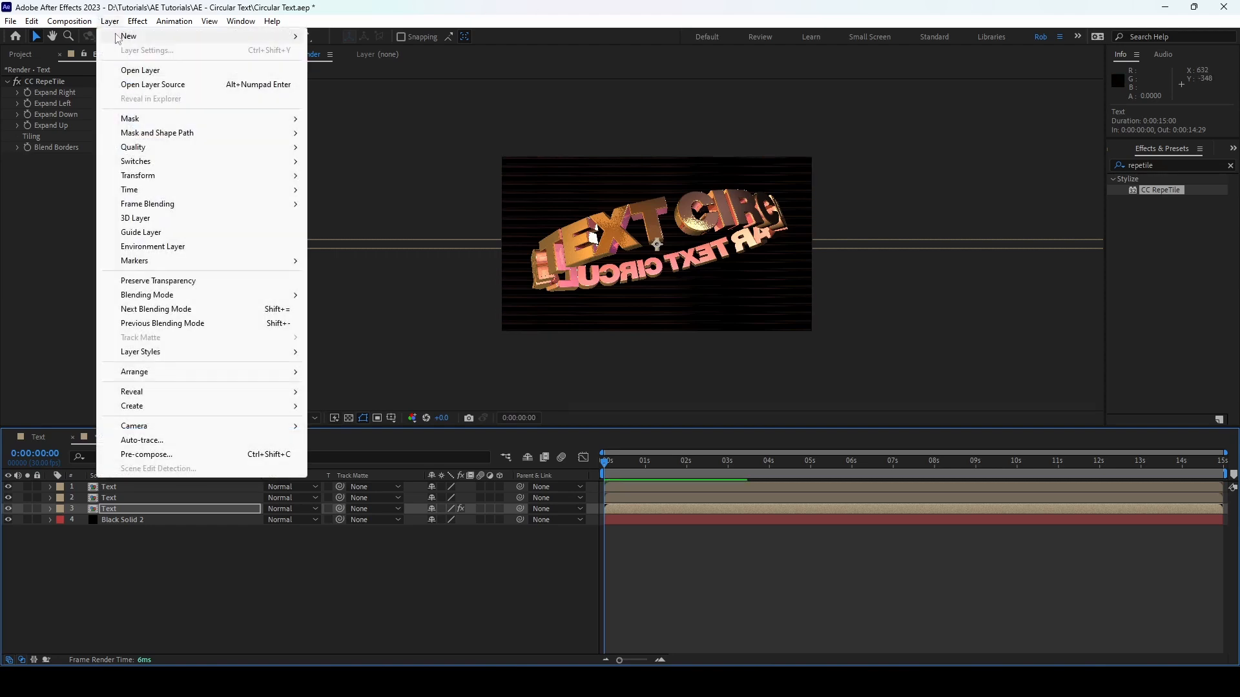
mouse_move(119, 36)
left_click(362, 120)
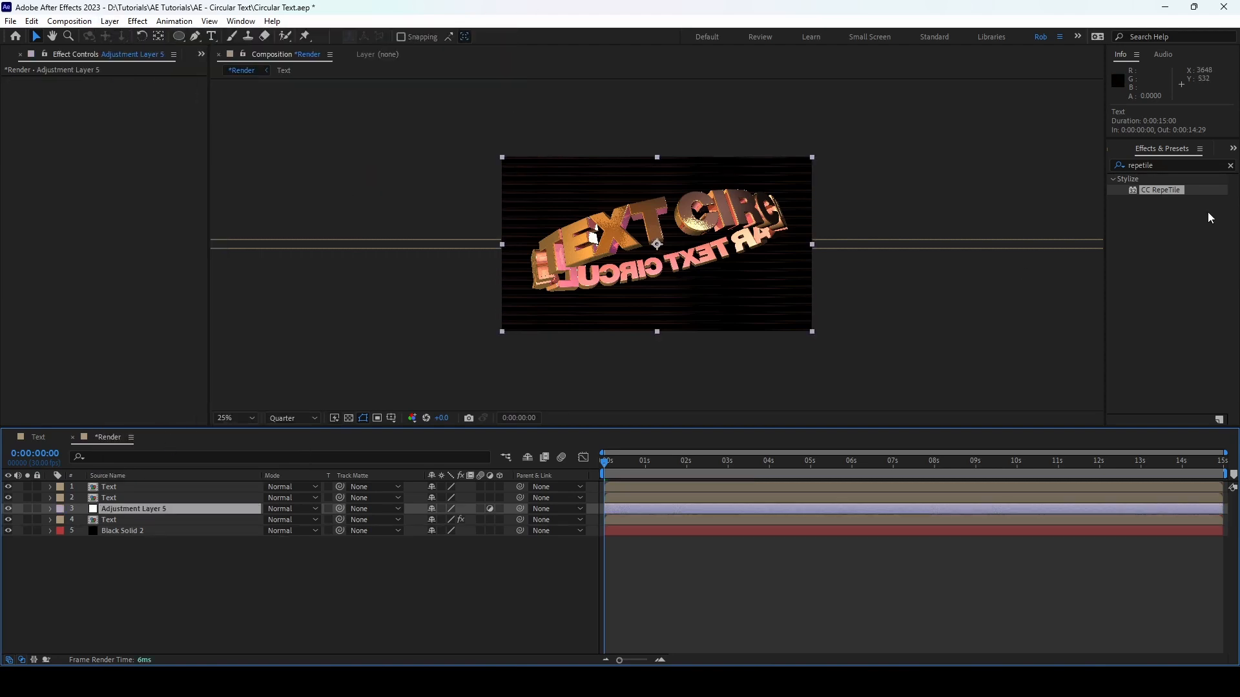
left_click(1171, 165)
type("cc lens")
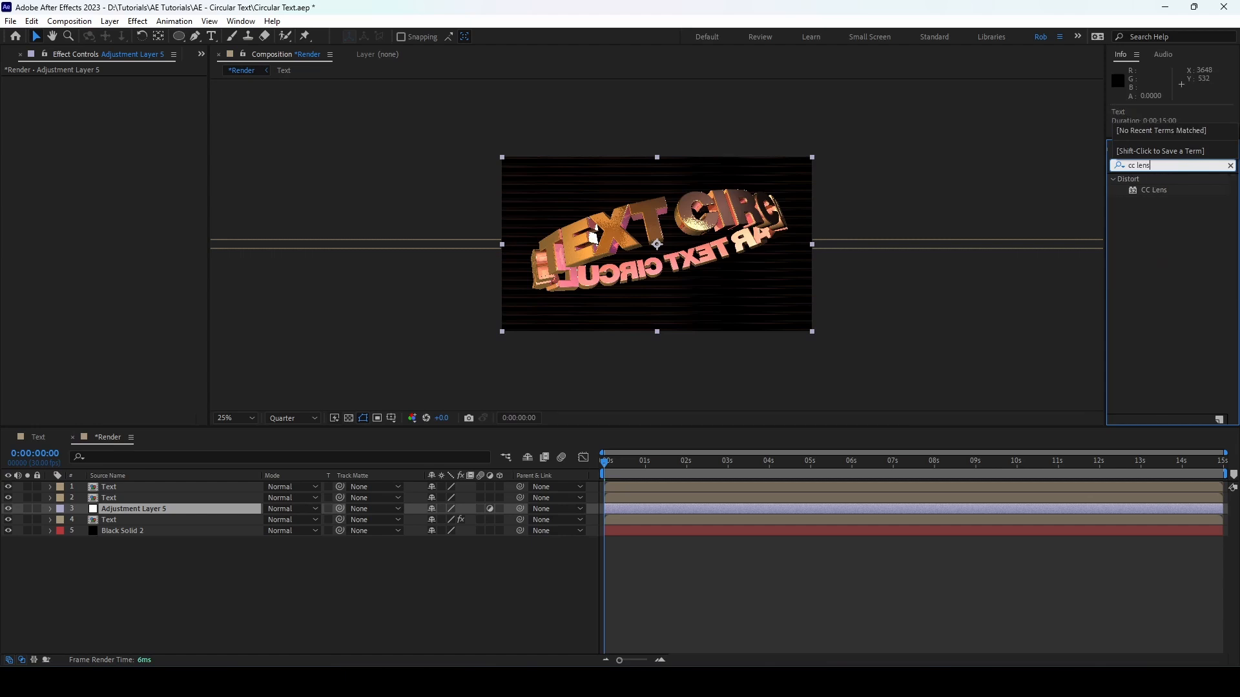
double_click(1156, 190)
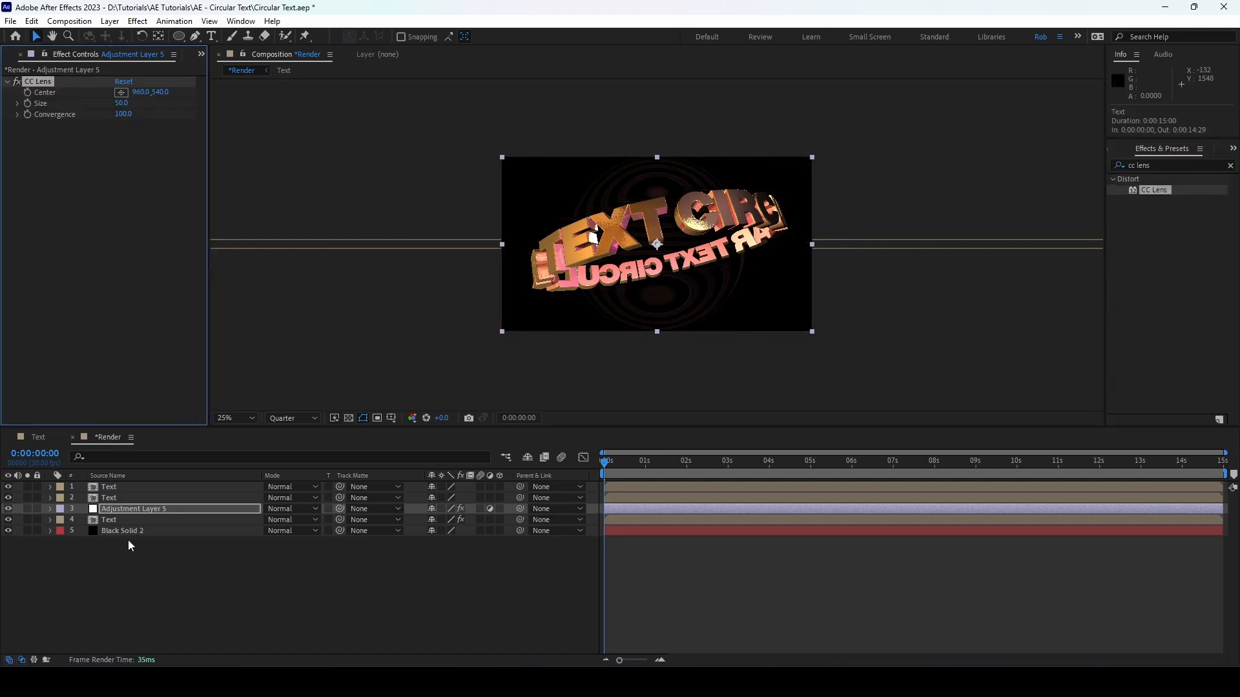
Step: Rename the adjustment layer as CC lens
left_click(133, 508)
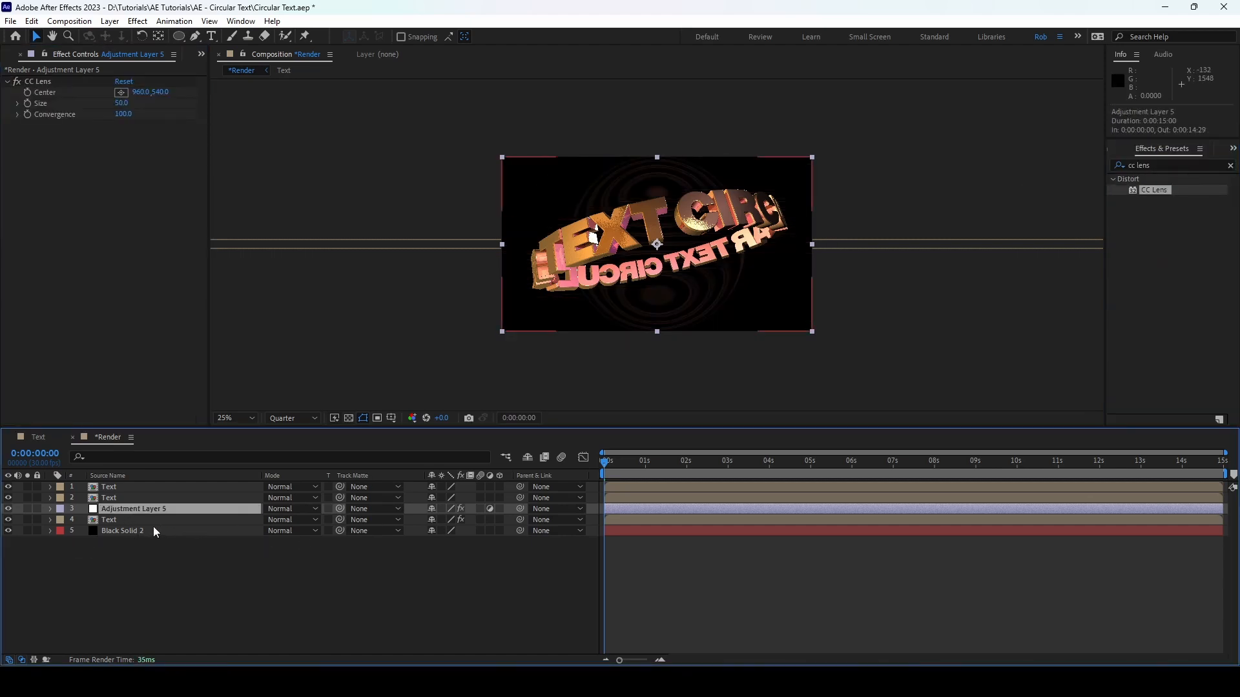
key("Return")
type("CC len")
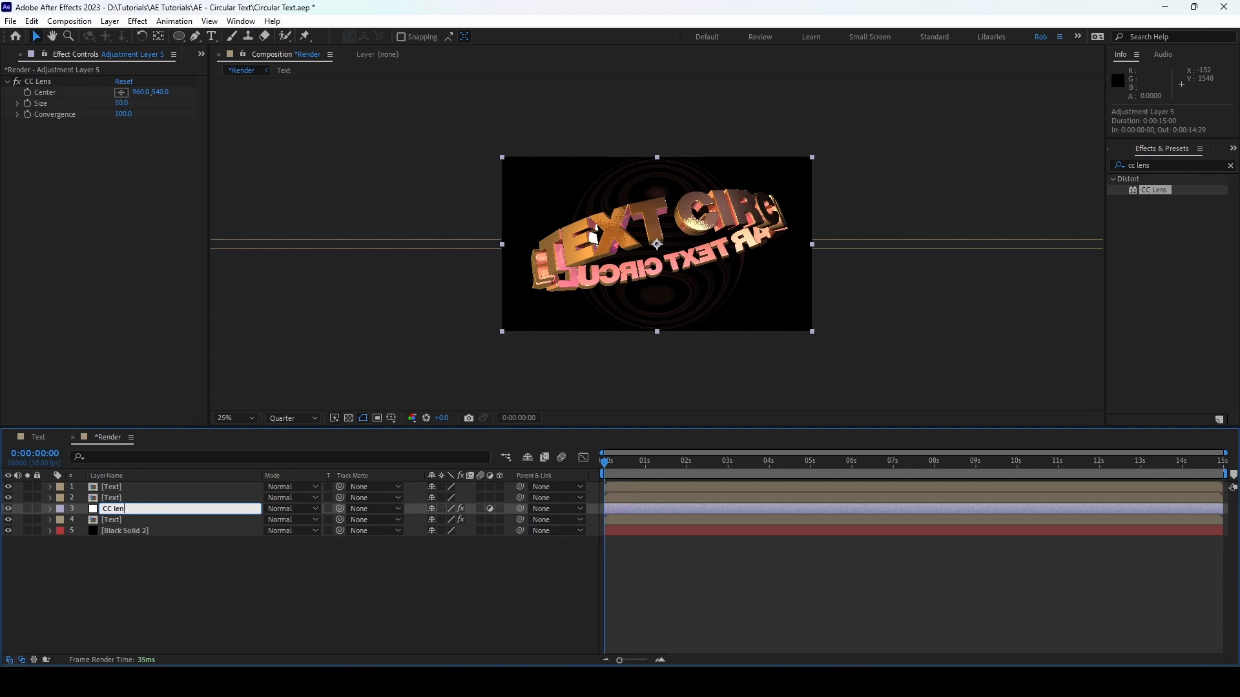
type("s")
key("Return")
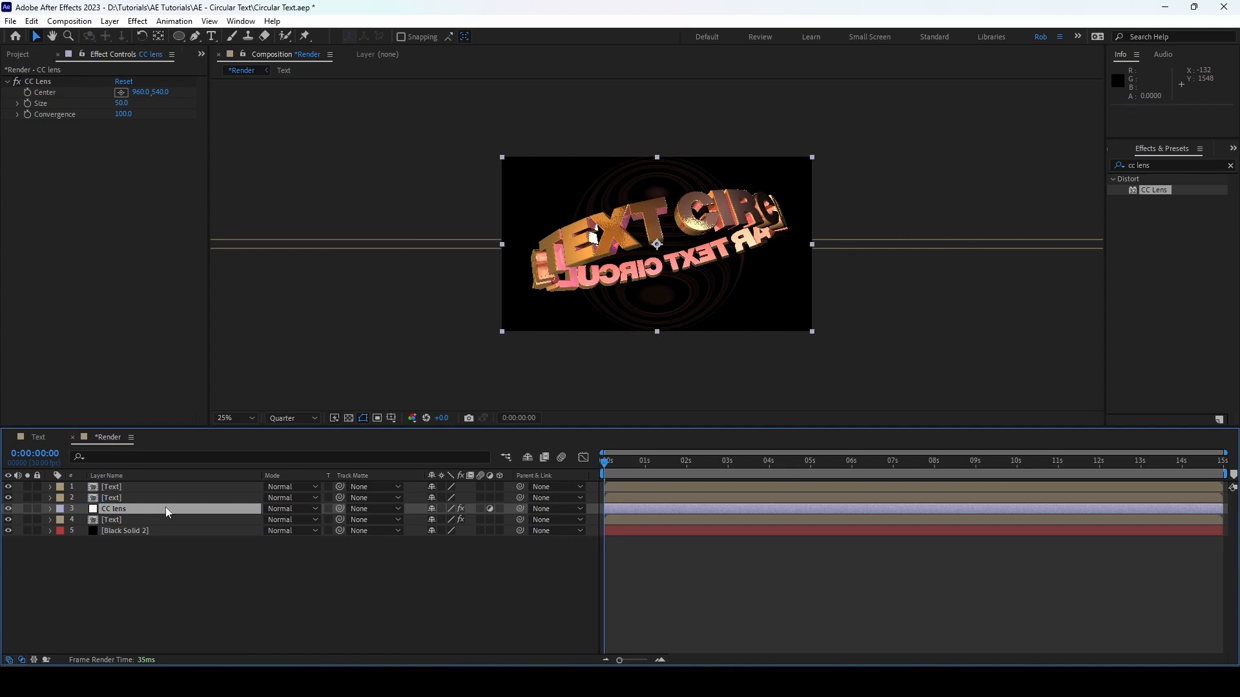
Step: Set the CC Lens effect's size to 230
left_click(123, 103)
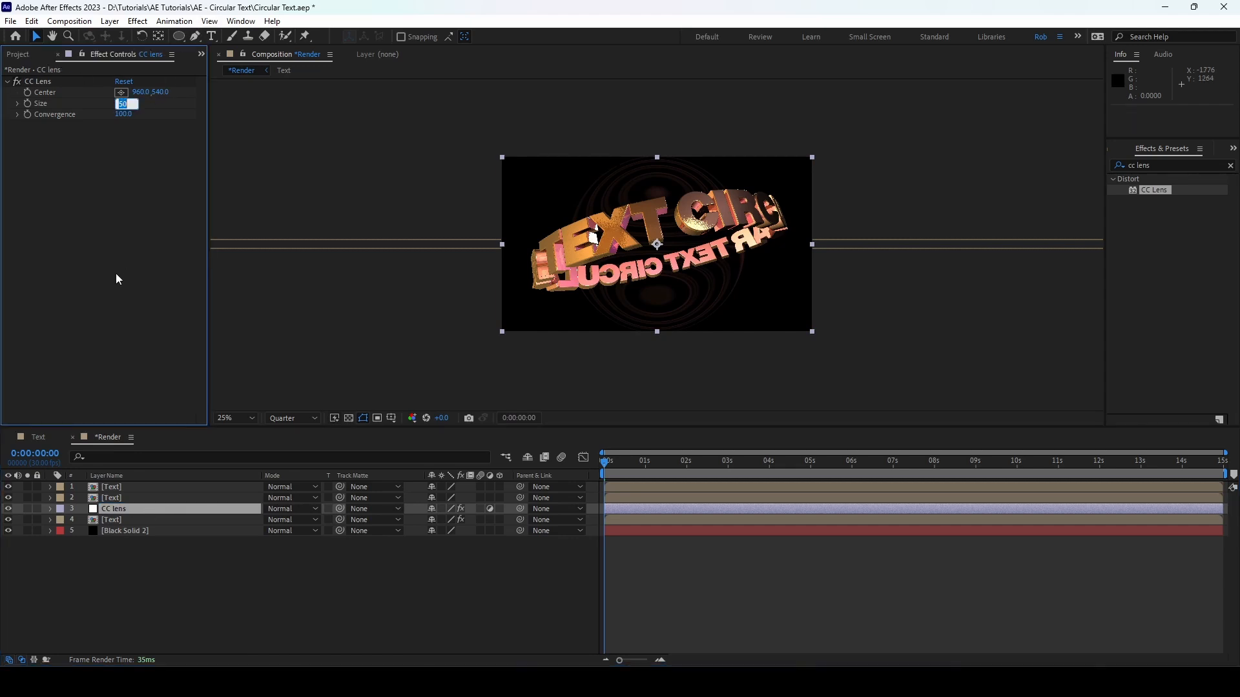
key("Return")
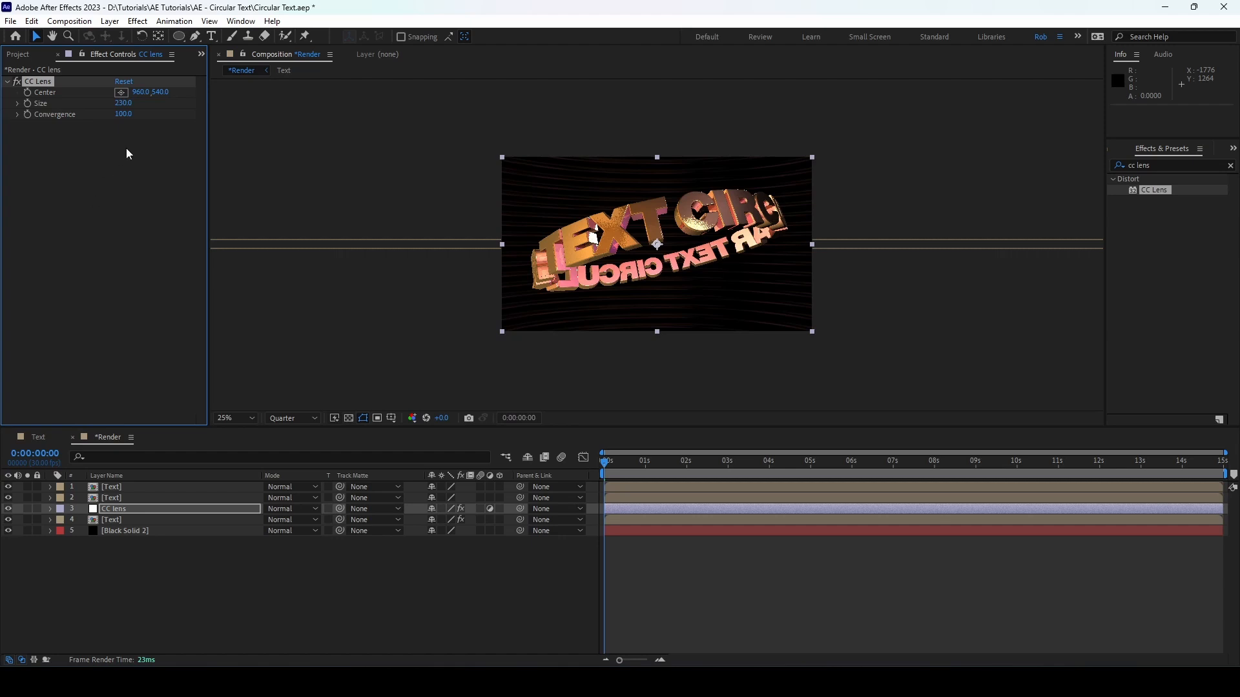
key("period")
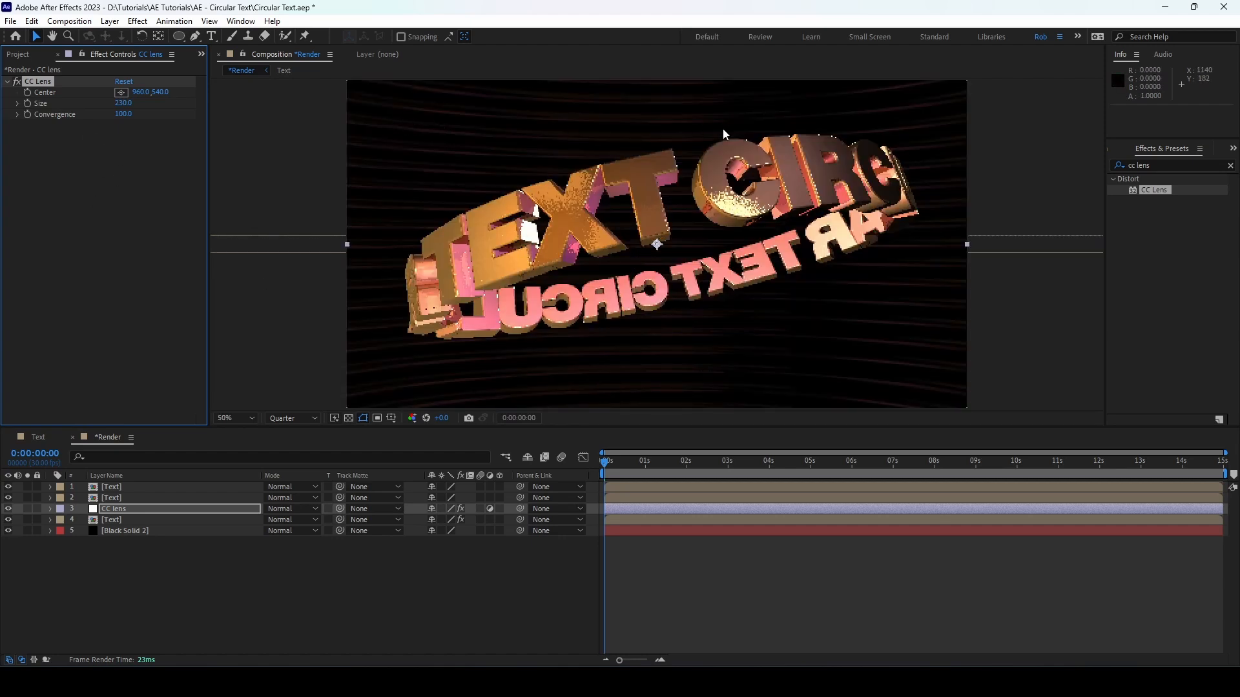
Step: Try a higher opacity on the tiled background Text layer, and set it back to 15%
left_click(198, 520)
key("t")
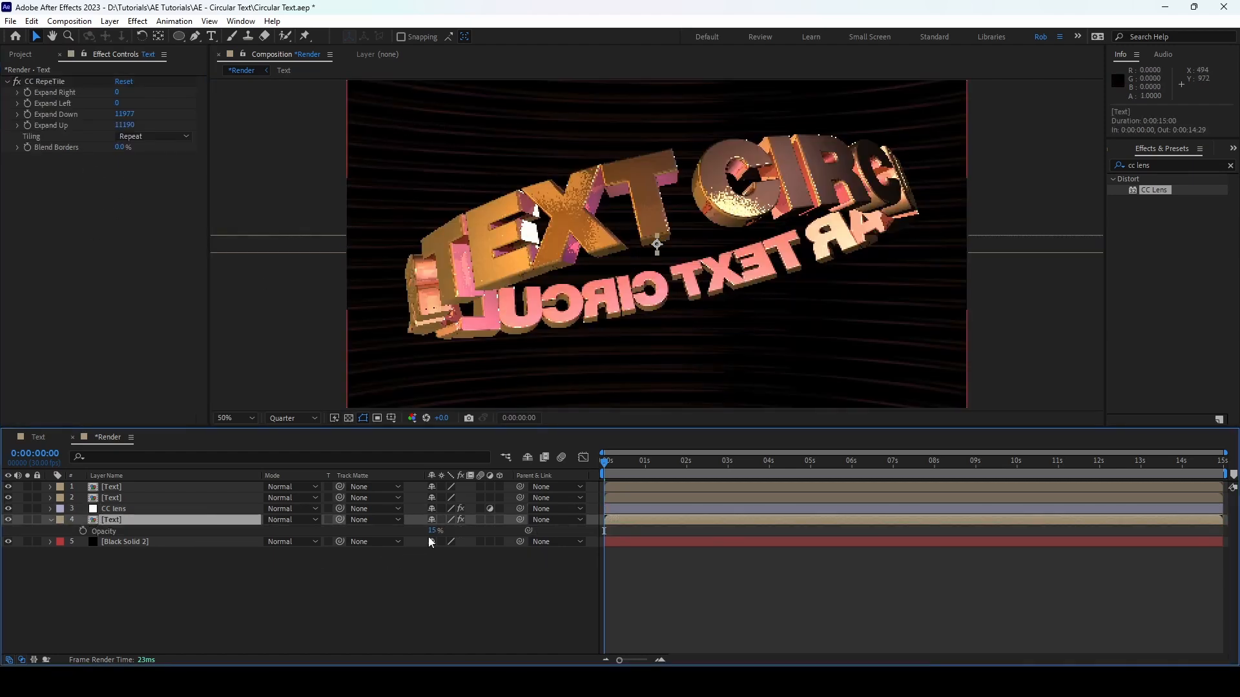
left_click_drag(429, 537, 450, 534)
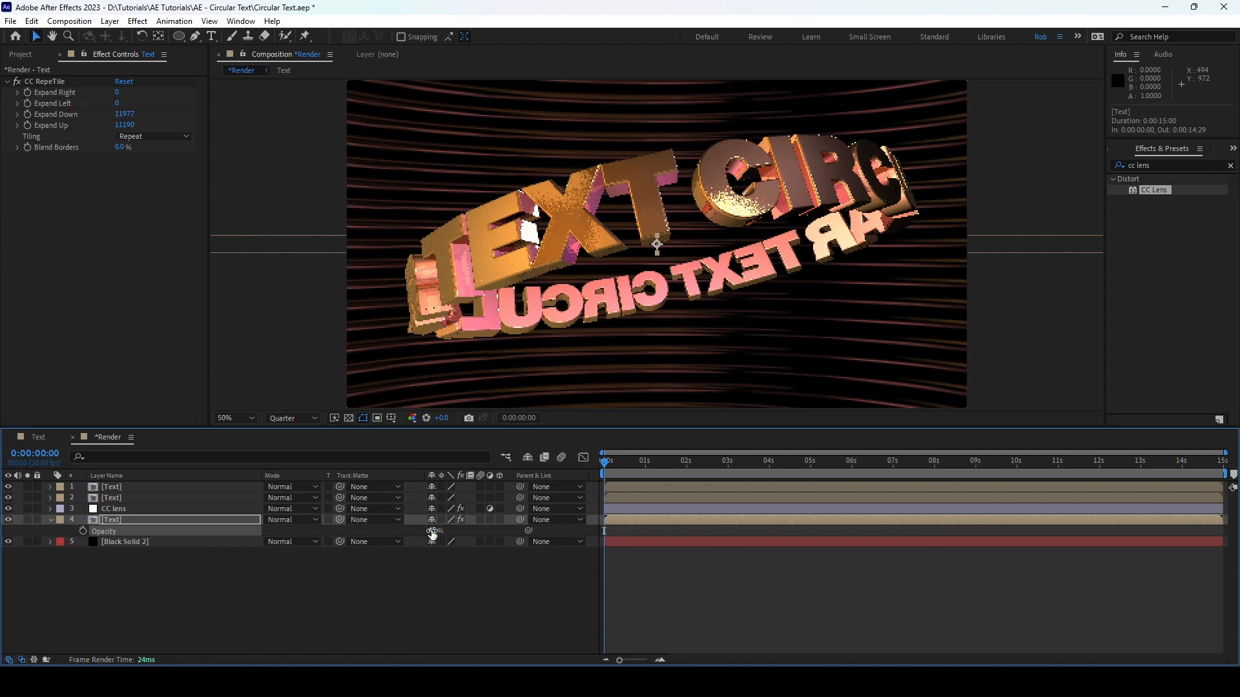
type("15")
left_click(377, 613)
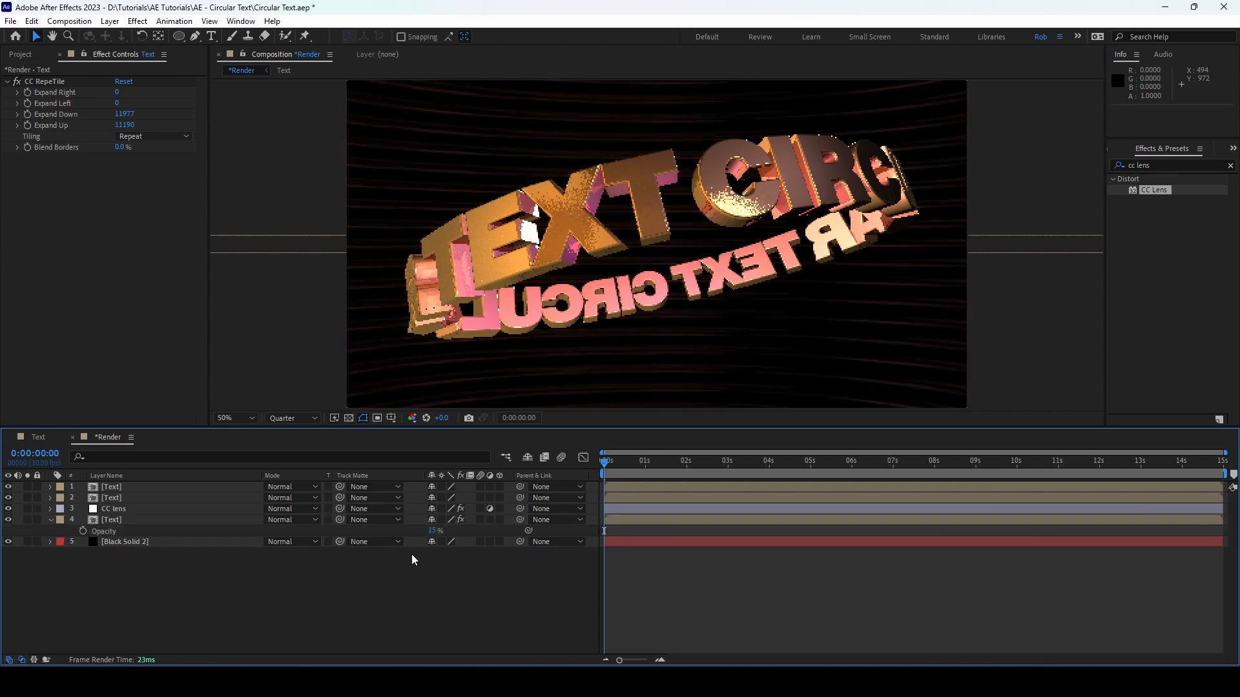
Step: Set the tiled background Text layer's opacity to 20% and collapse its properties
left_click(431, 531)
type("20")
key("Return")
left_click(128, 588)
left_click(50, 520)
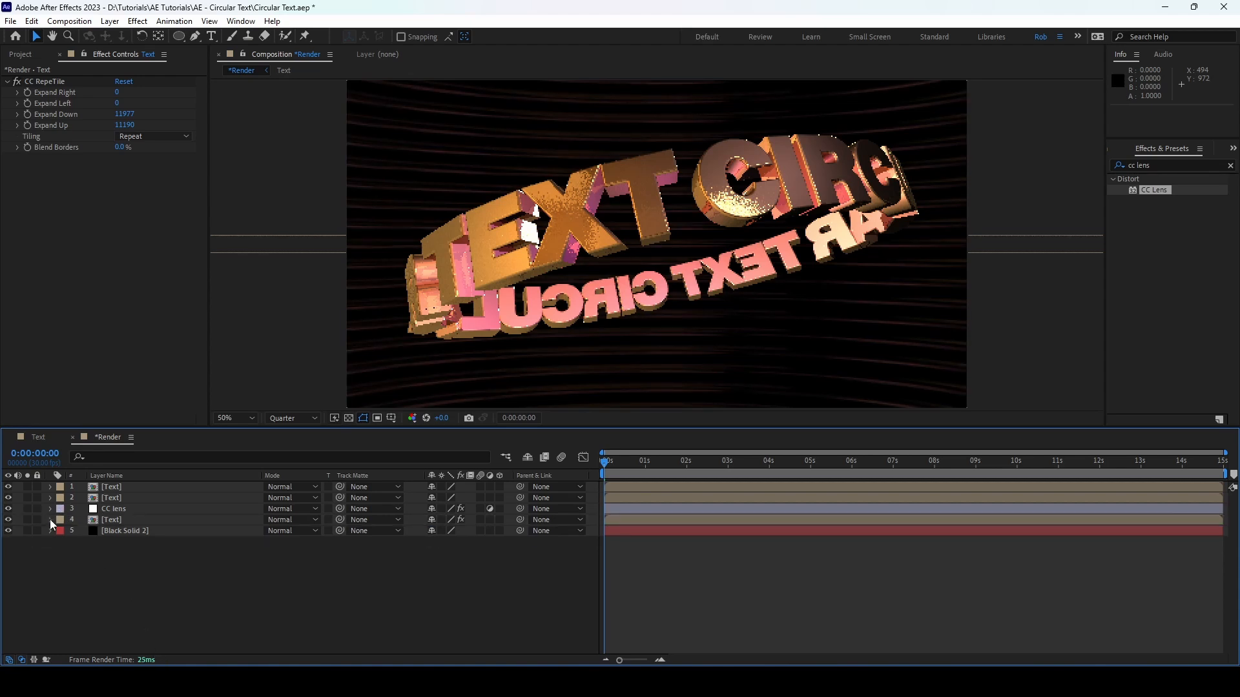
Step: Rename the Text layer directly above the CC lens layer as Main
left_click(135, 499)
key("Return")
type("Main")
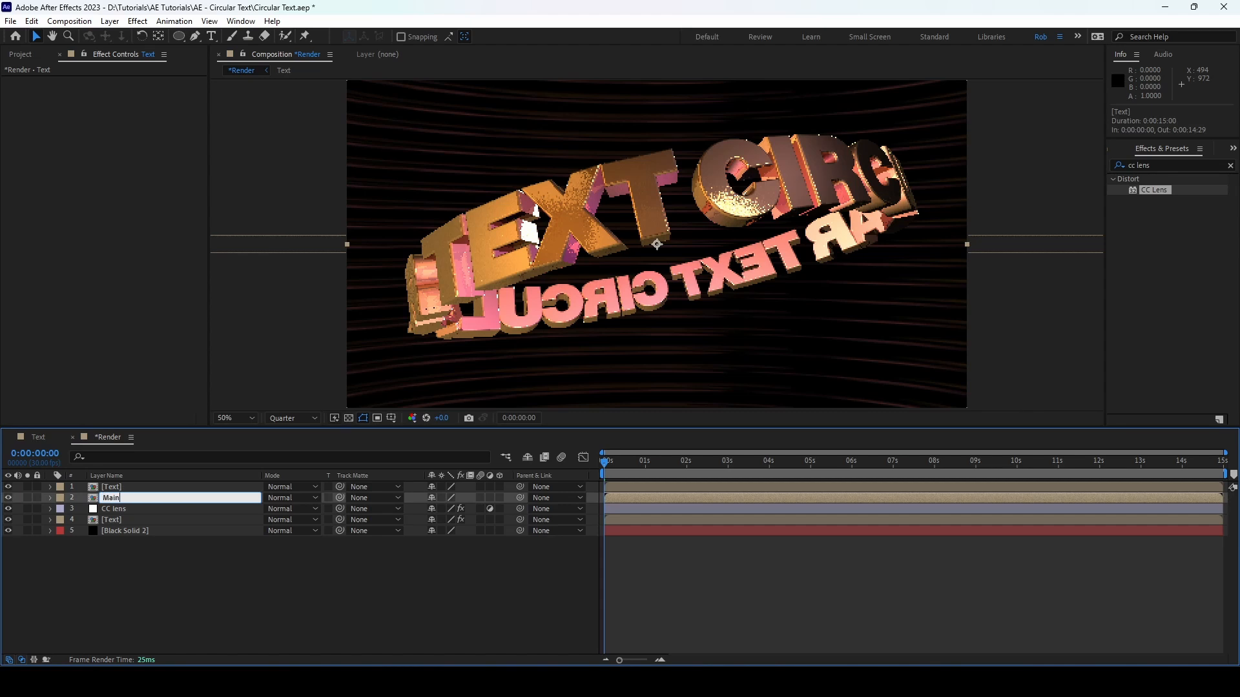
key("Return")
Step: Apply the Directional Blur effect to the topmost Text layer
left_click(126, 488)
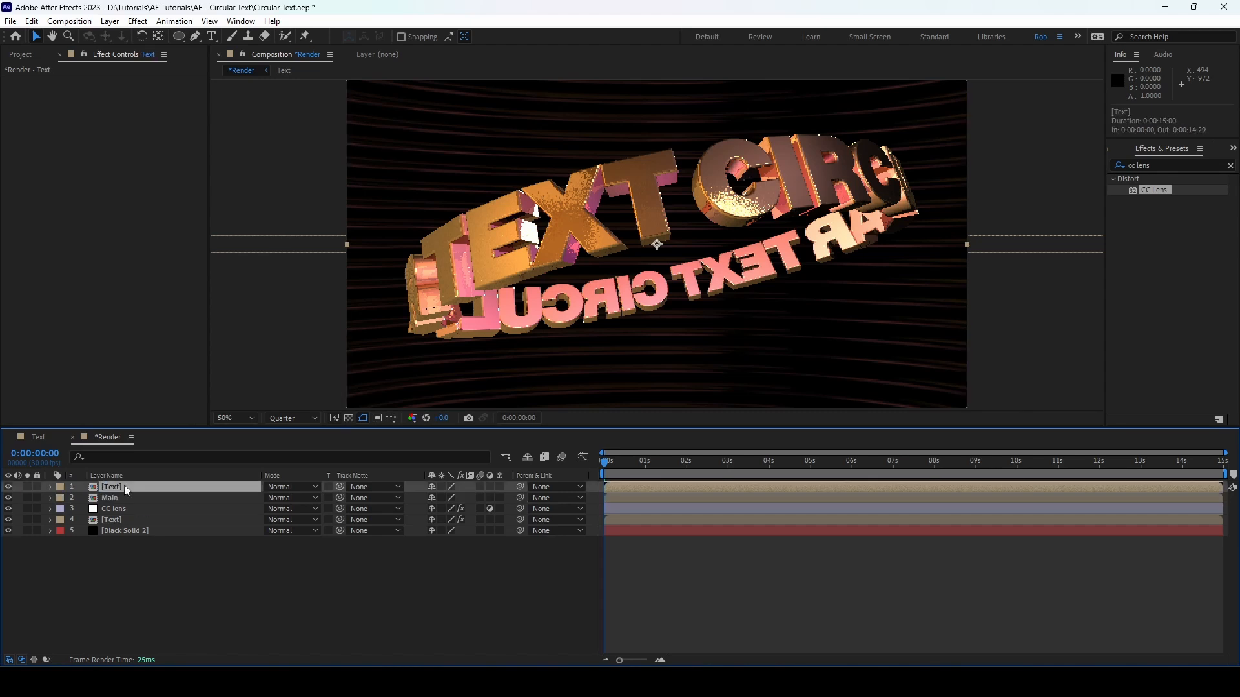
left_click(1161, 164)
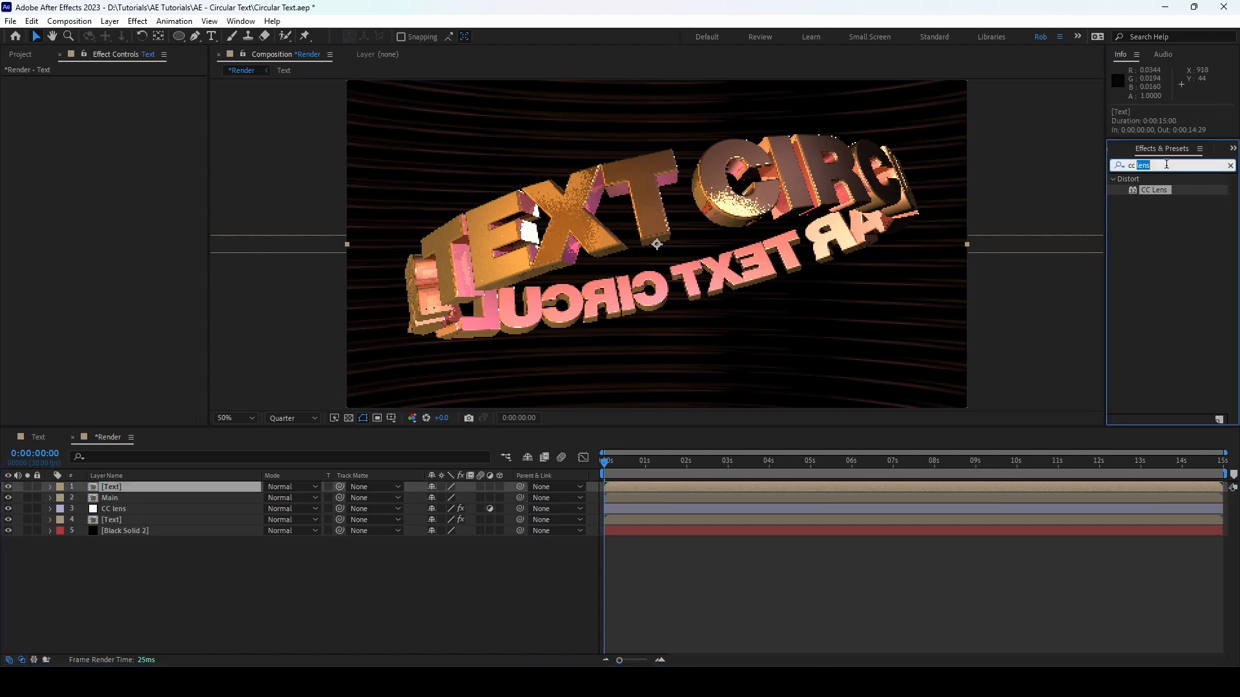
type("directional")
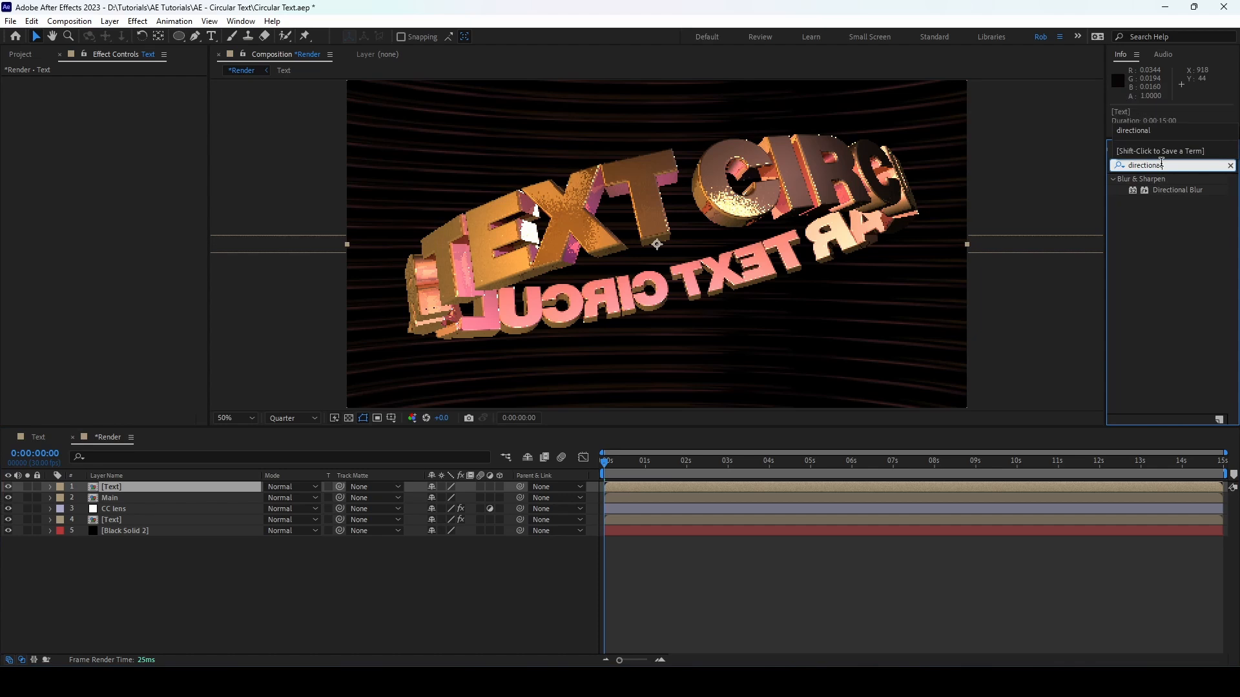
double_click(1173, 191)
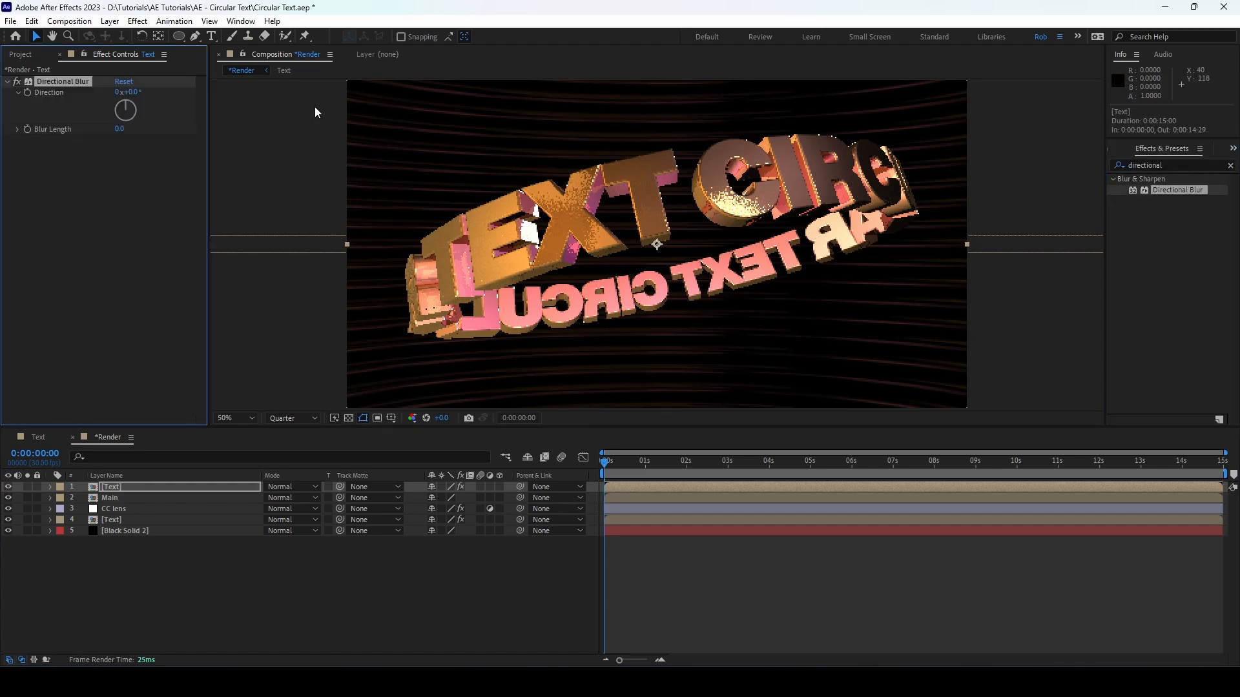
Step: Set the Directional Blur's direction to -45° and its blur length to 610 on the topmost Text layer
left_click(130, 91)
type("-45")
key("Return")
left_click(121, 129)
type("610")
key("Return")
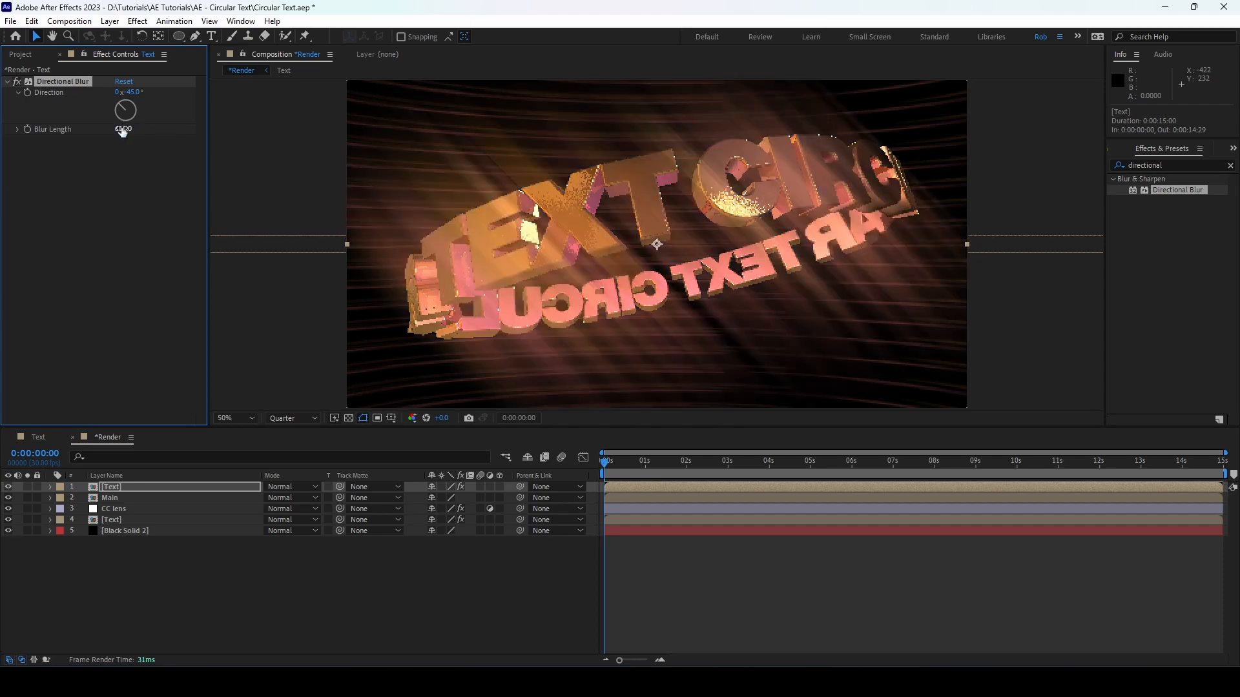
Step: Set the blurred Text layer's blending mode to Add and its opacity to 60%, and collapse its properties
left_click(299, 487)
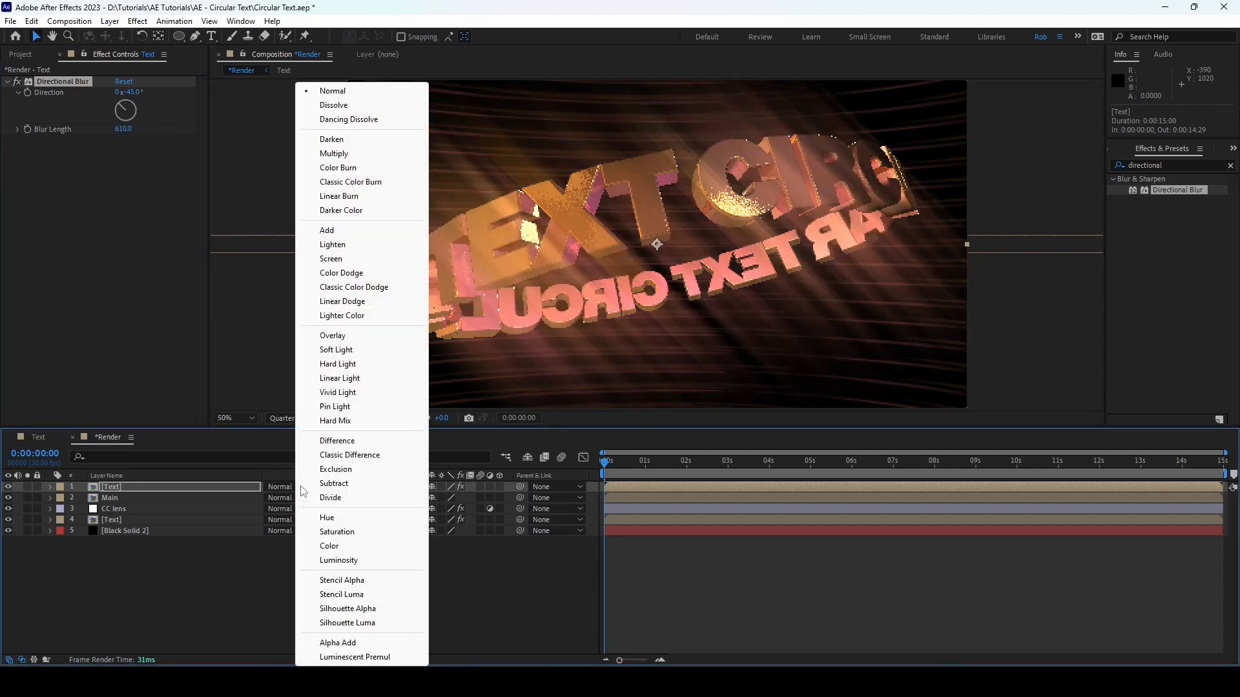
left_click(327, 231)
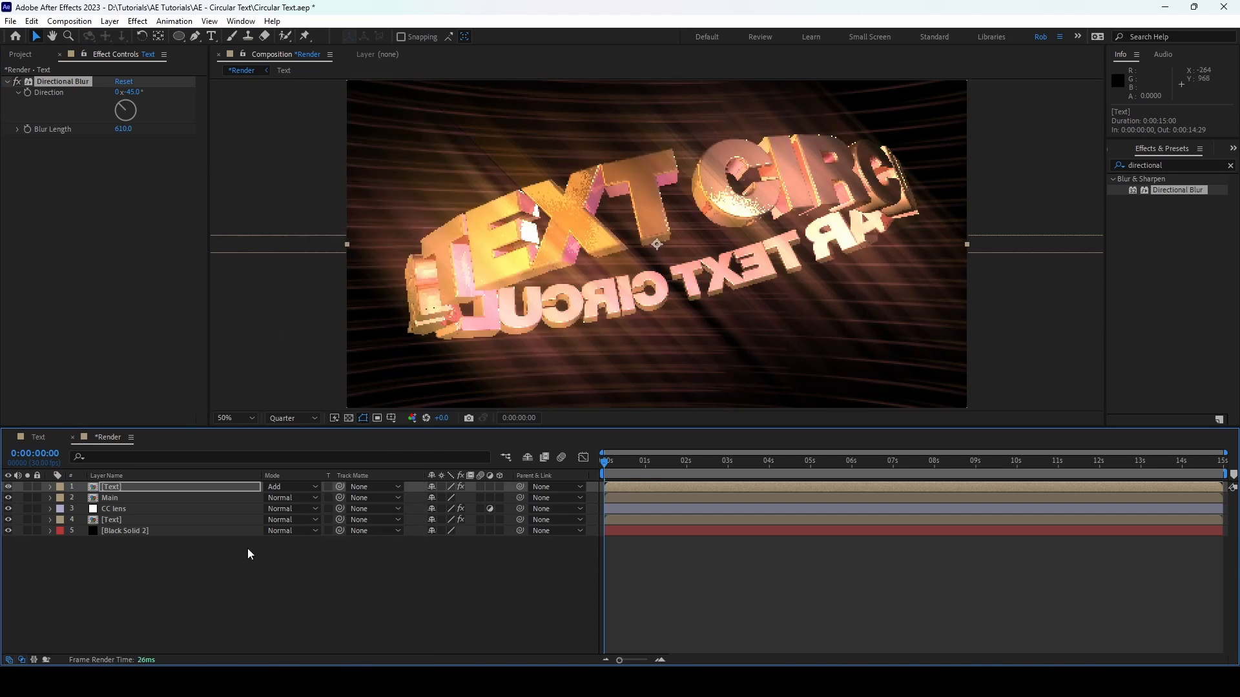
key("t")
left_click(437, 498)
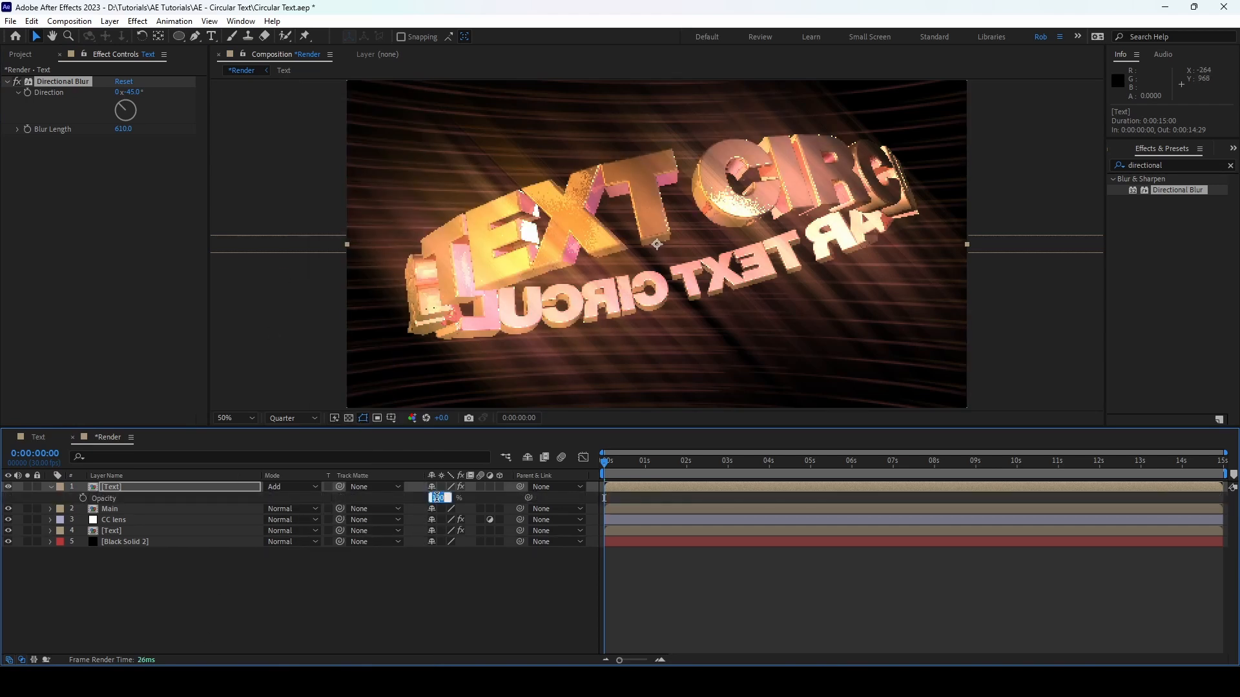
type("60")
key("Return")
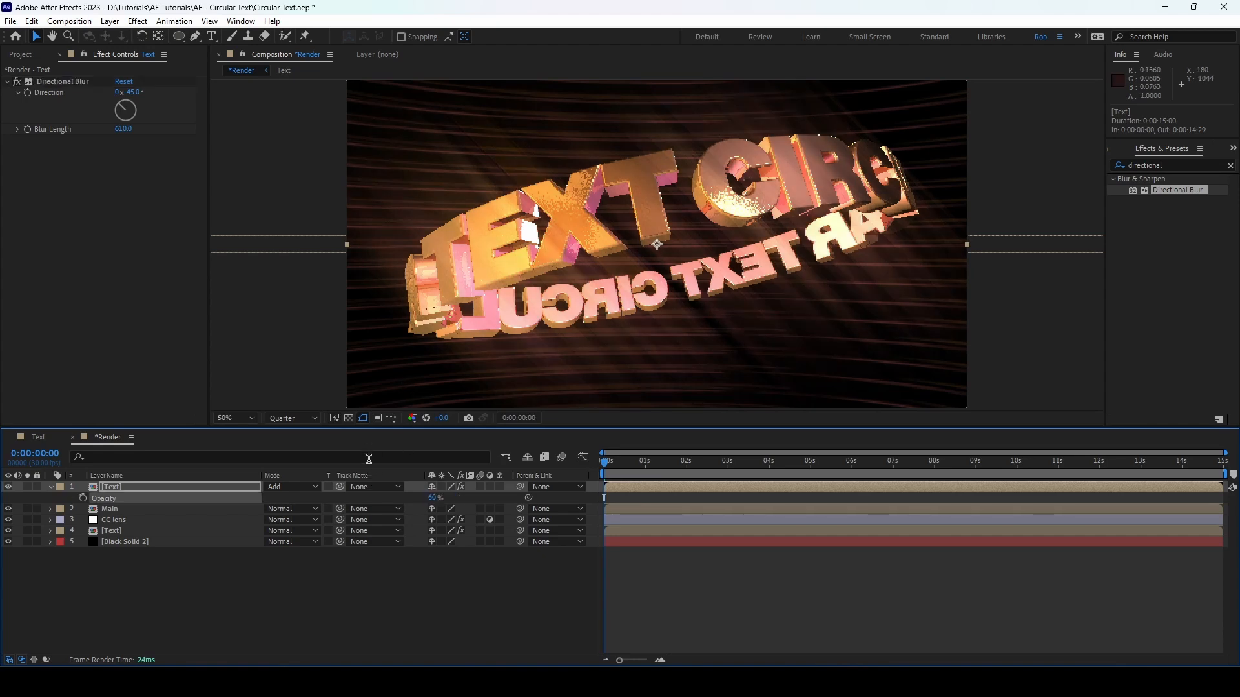
left_click(51, 486)
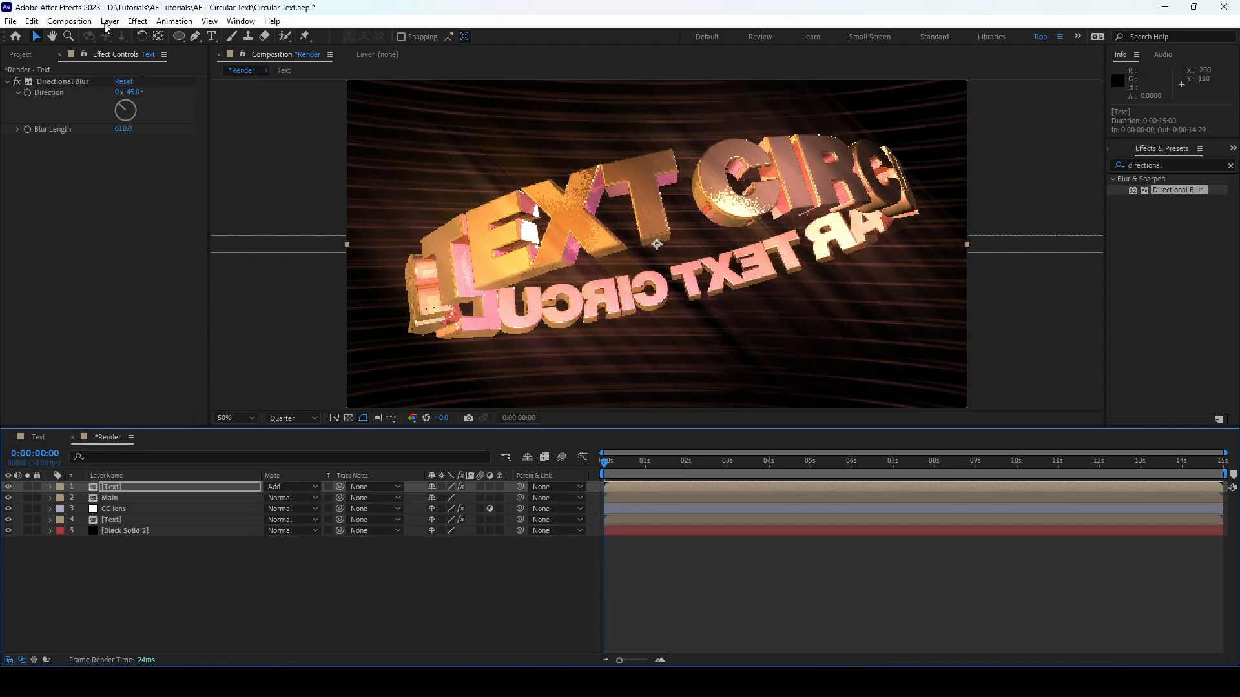
Step: Create a new adjustment layer above all other layers and name it Curves
left_click(110, 21)
mouse_move(129, 36)
left_click(359, 121)
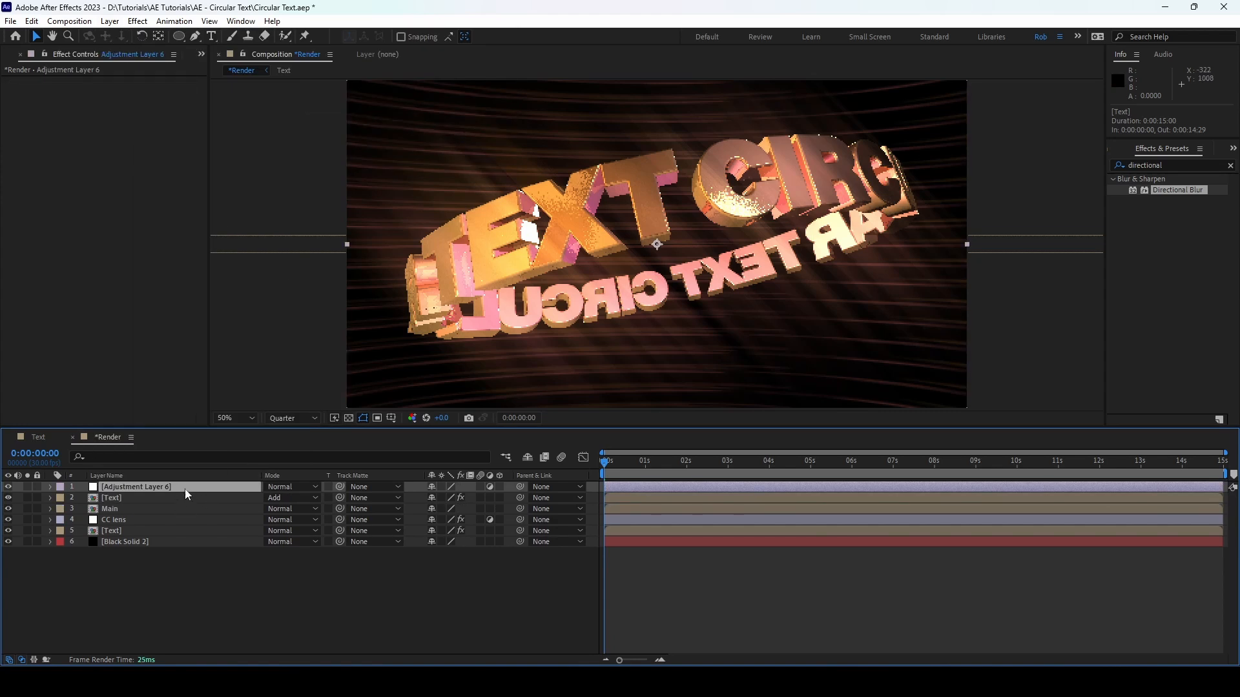
key("Return")
type("Curves")
key("Return")
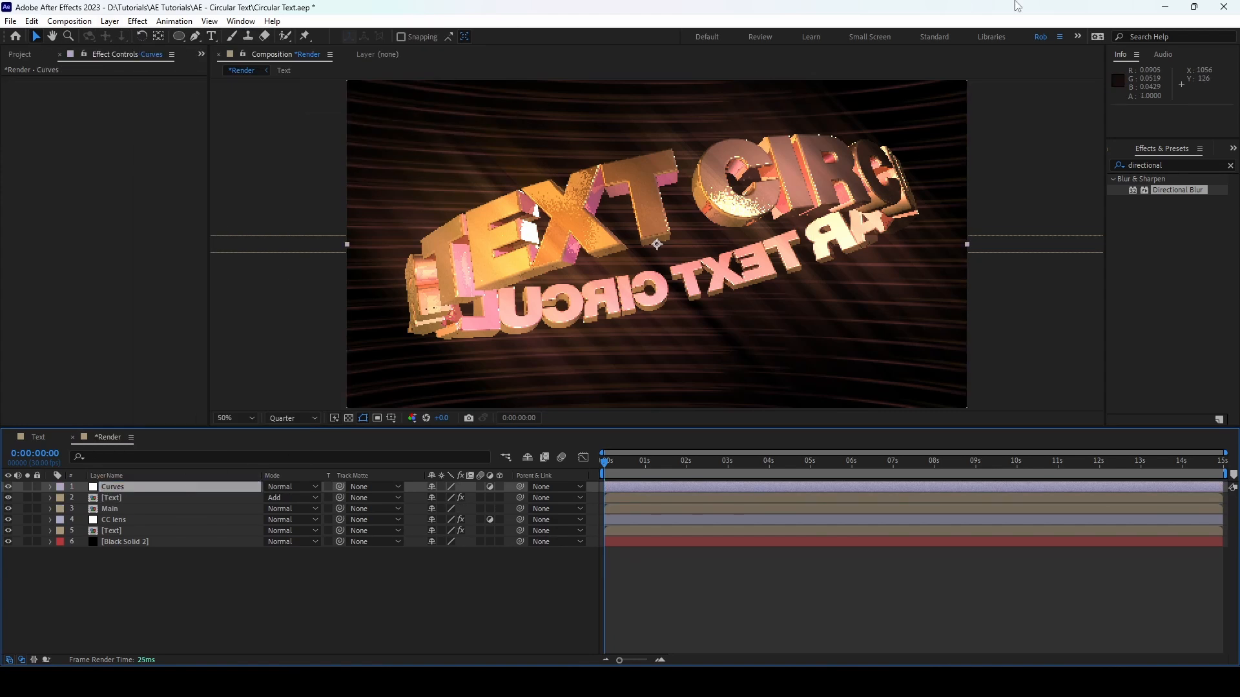
Step: Find the Curves effect and apply it to the Curves adjustment layer
left_click(1156, 166)
type("curves")
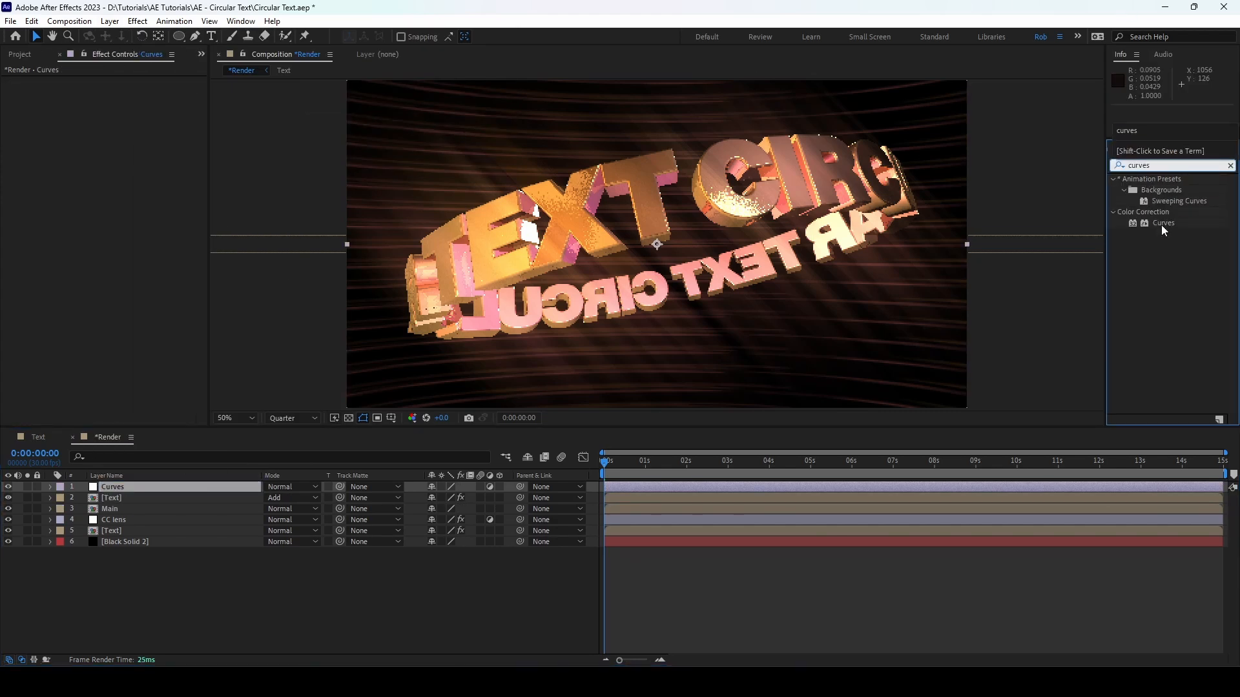
double_click(1161, 224)
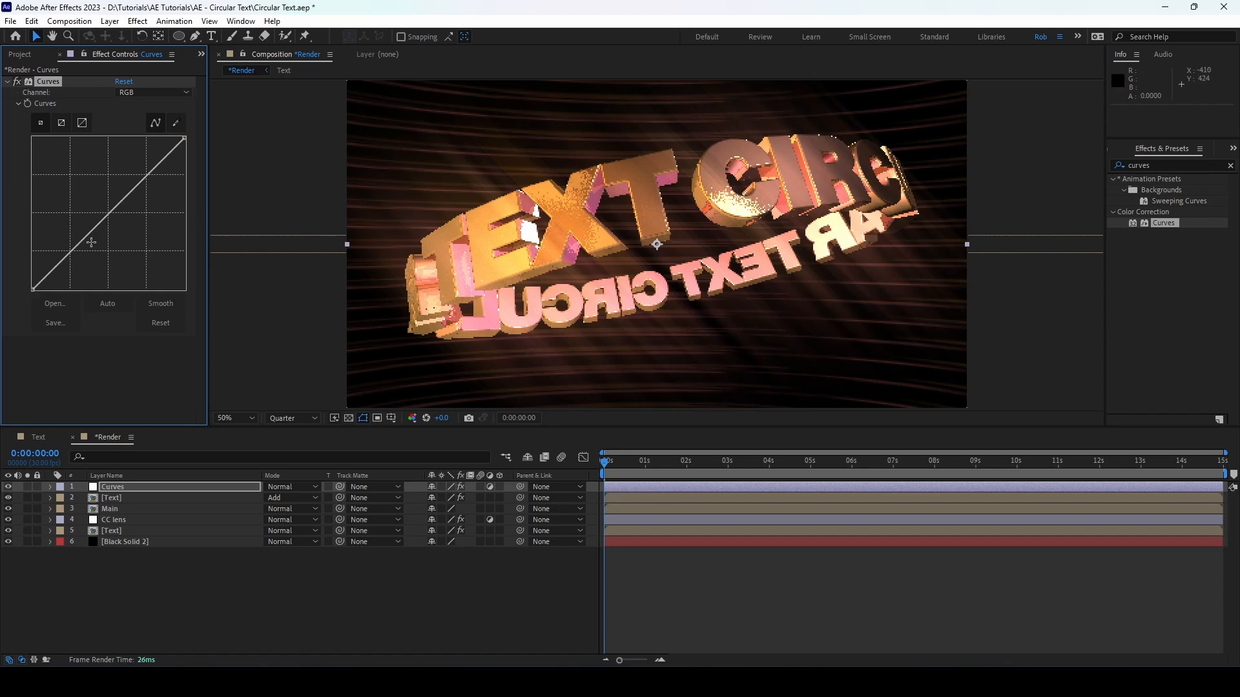
Step: Bend the RGB curve with a lowered shadow point and a highlight point, undoing the excessive extra shadow point
left_click_drag(77, 250, 79, 251)
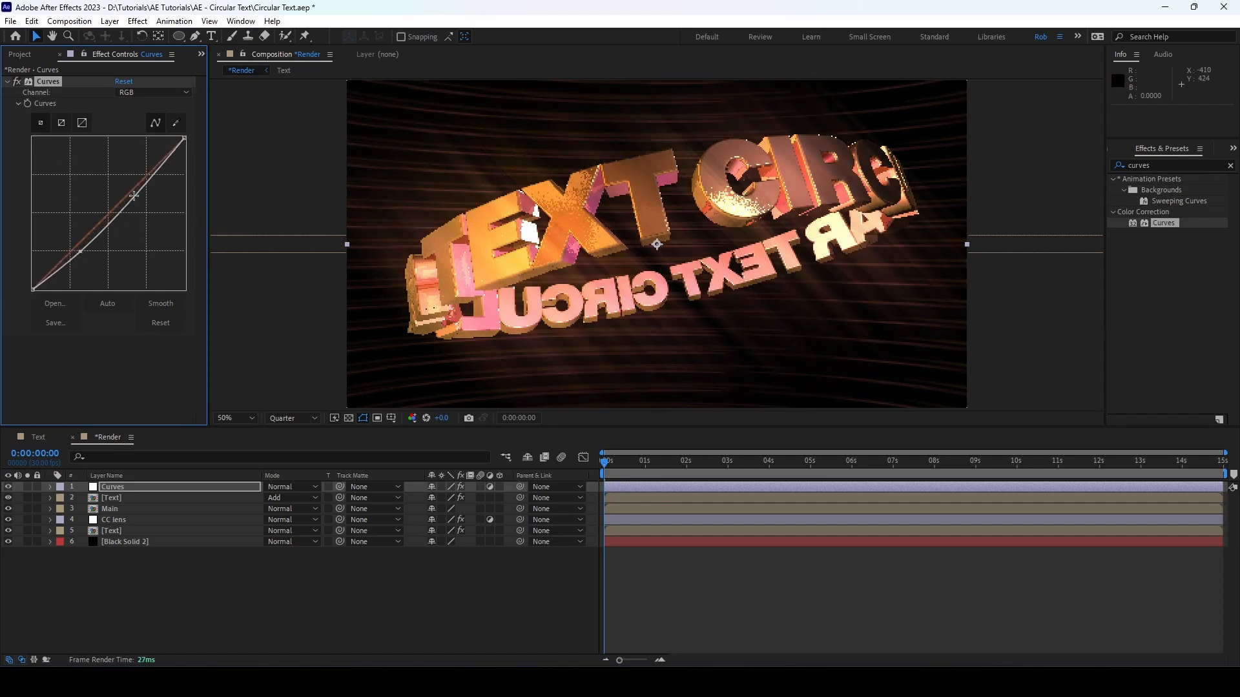
left_click_drag(138, 192, 132, 192)
left_click_drag(79, 251, 75, 258)
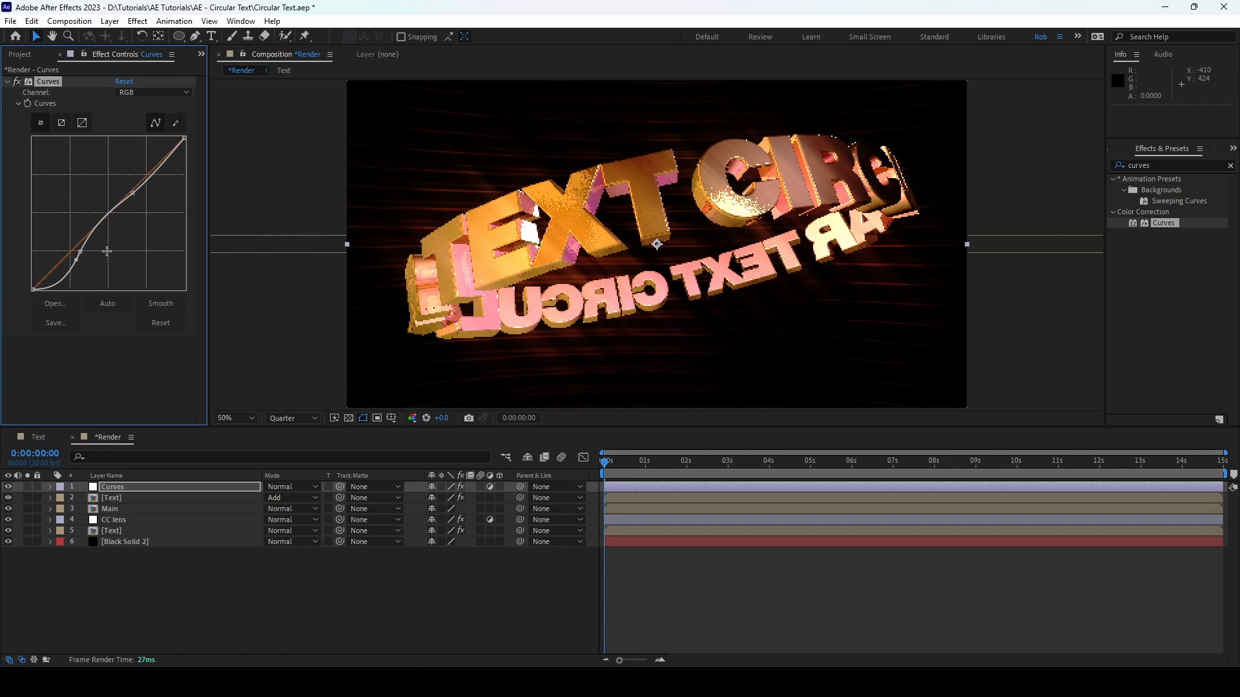
key("ctrl+z")
key("ctrl+z")
key("ctrl+z")
key("ctrl+z")
key("ctrl+z")
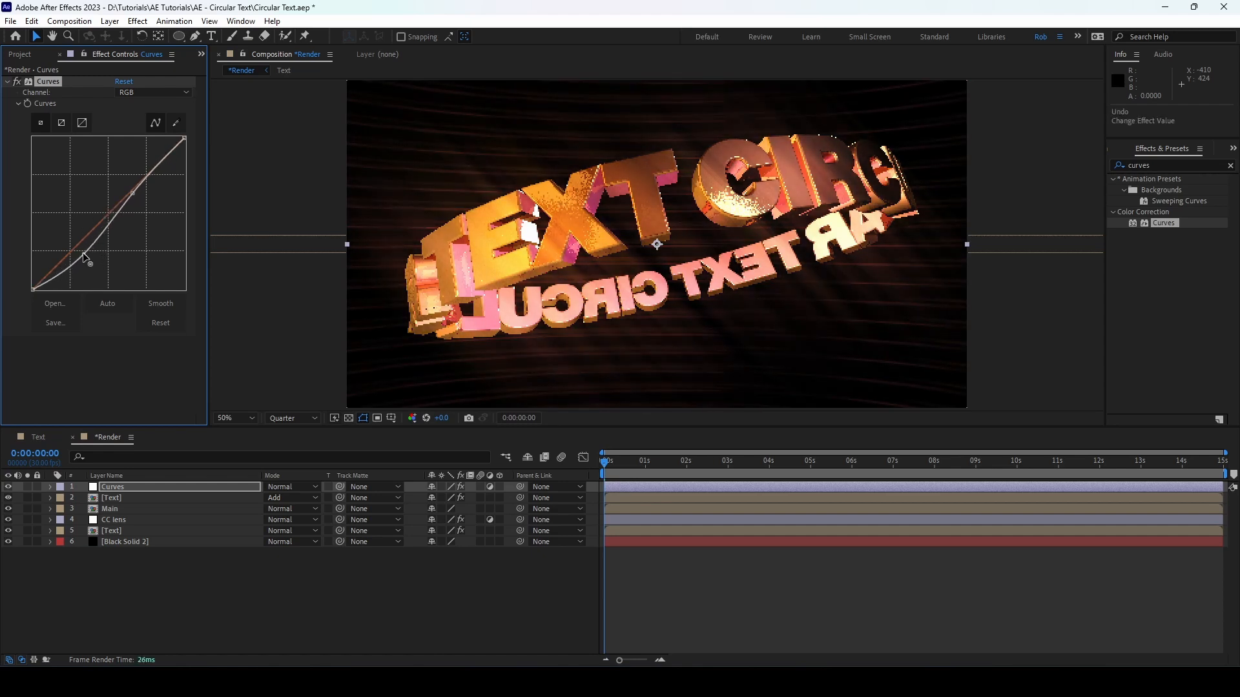
Step: Fine-tune the shadow and highlight points of the RGB curve into a gentle S-shape
left_click_drag(132, 192, 128, 191)
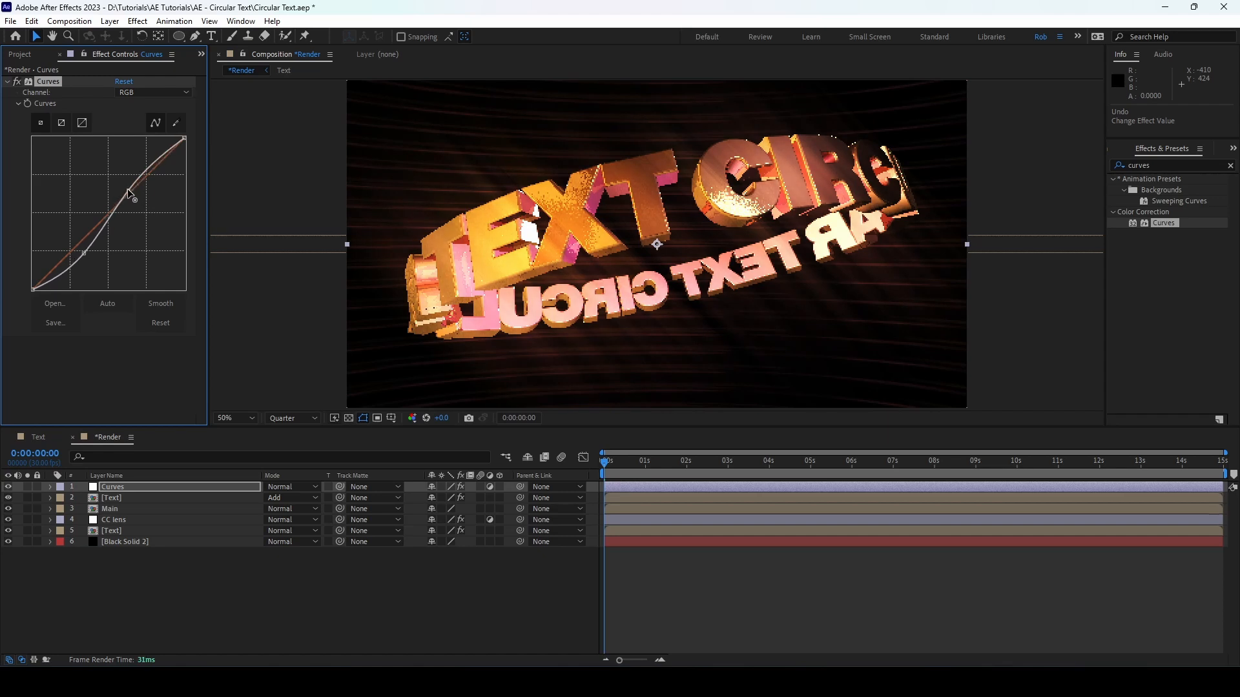
left_click_drag(85, 252, 86, 253)
left_click_drag(129, 191, 131, 189)
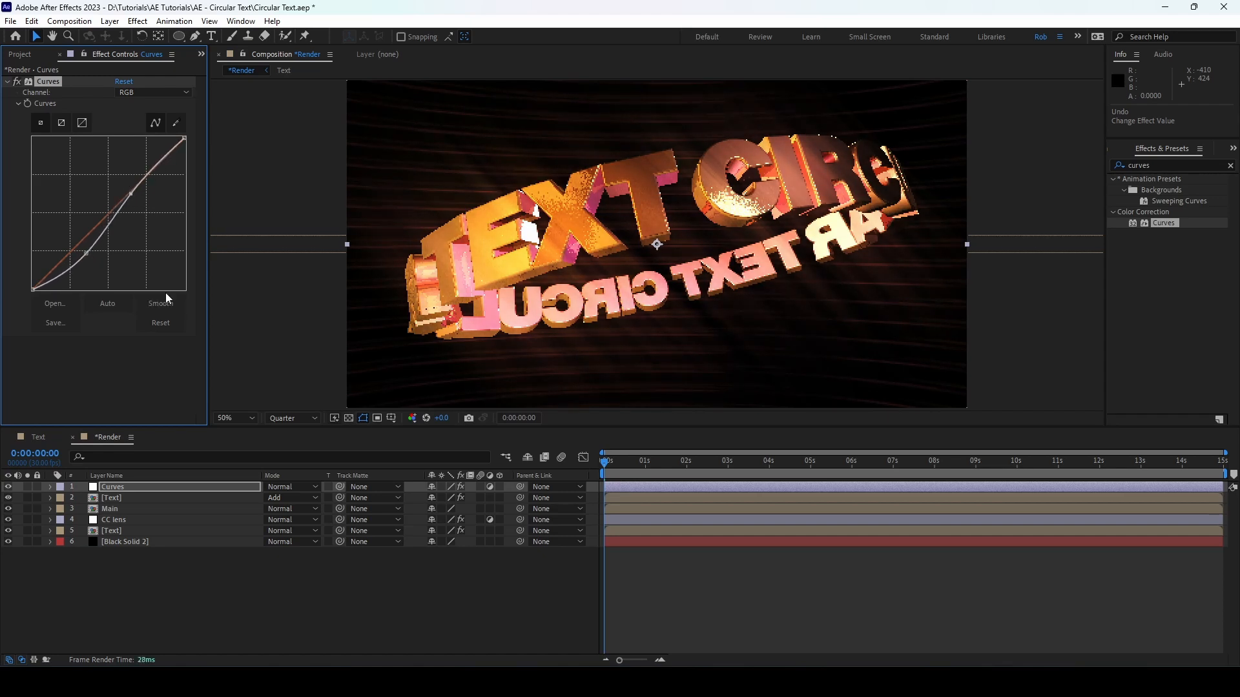
Step: Create a black 1920 x 1080 px solid named Vig on top of the layer stack
left_click(111, 22)
mouse_move(255, 36)
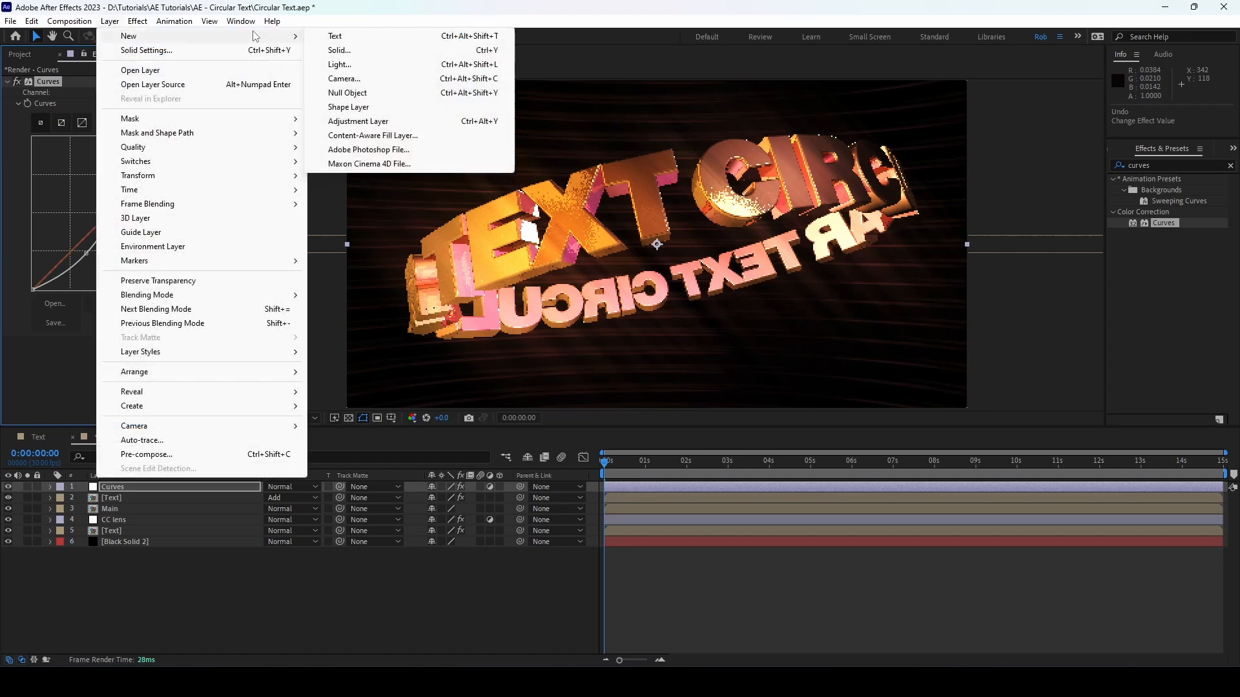
left_click(337, 51)
type("Vig")
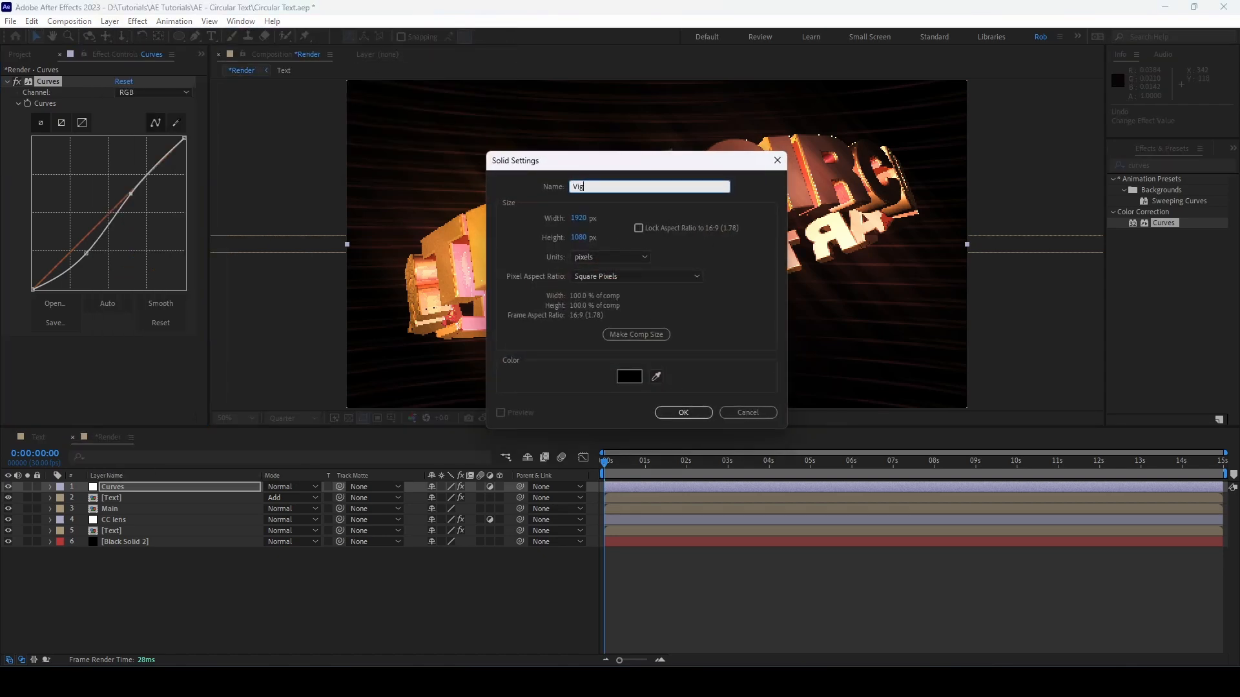
left_click(683, 413)
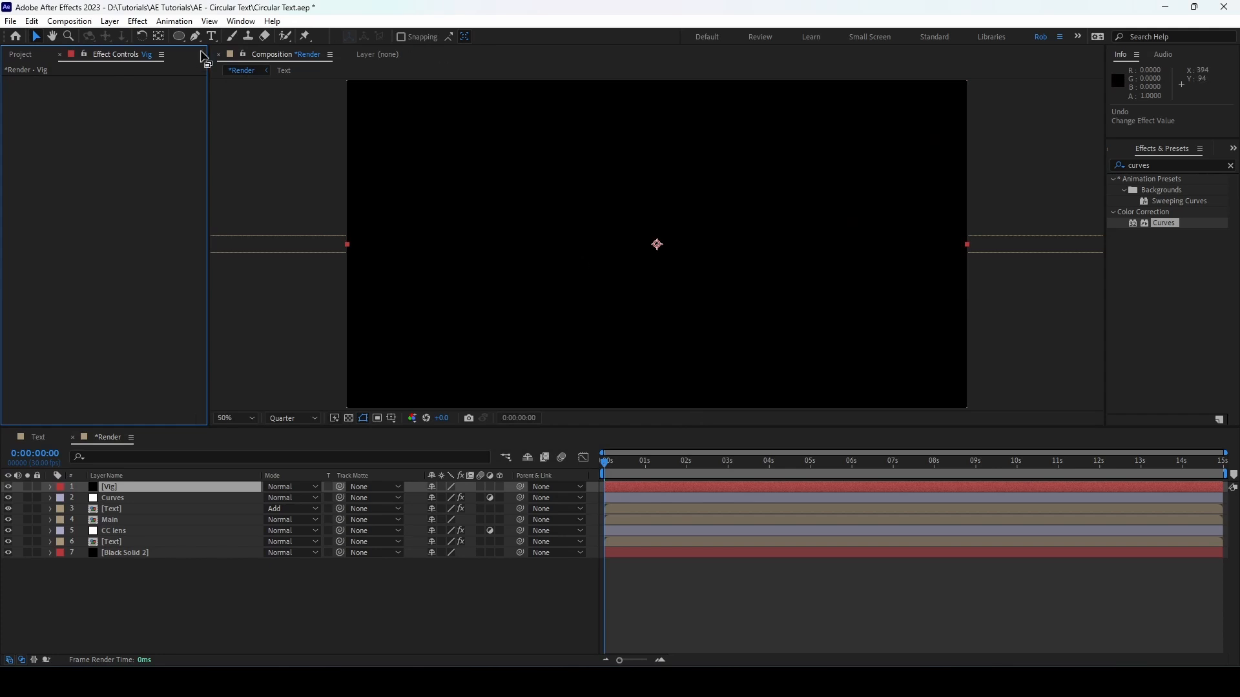
Step: Add a full-frame elliptical mask to the Vig solid, set it to Subtract and feather it by 391 pixels
double_click(178, 37)
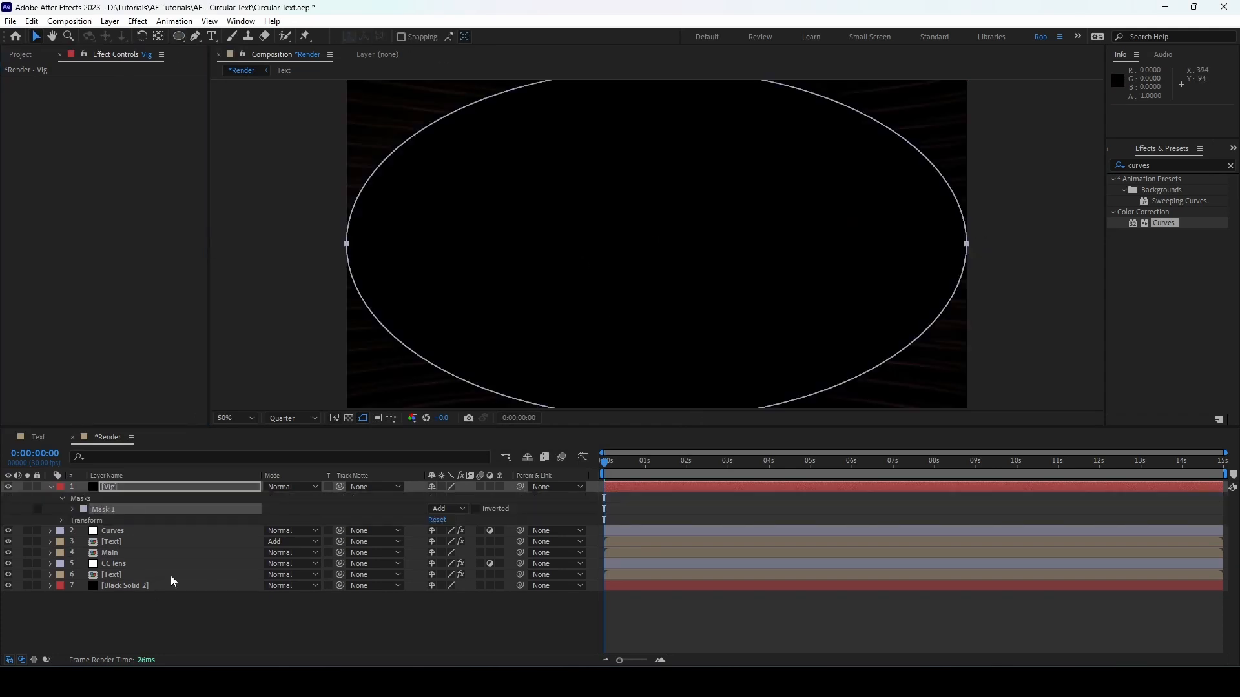
left_click(438, 509)
left_click(455, 551)
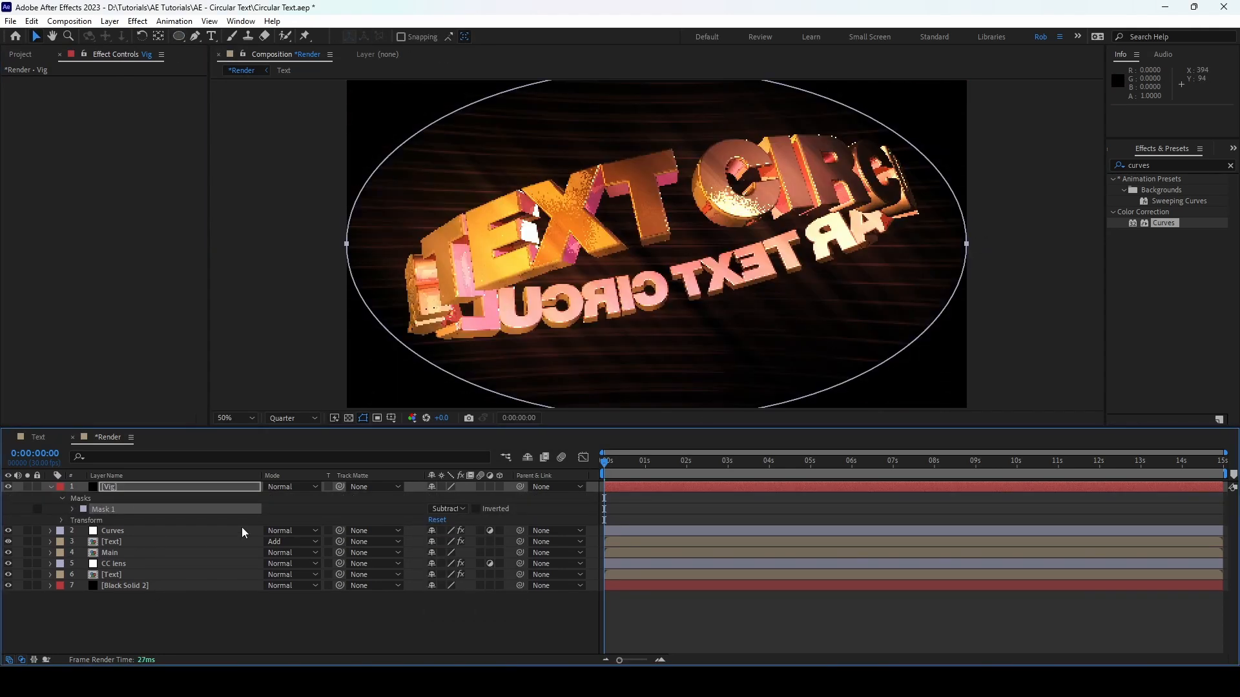
key("f")
left_click_drag(457, 508, 722, 529)
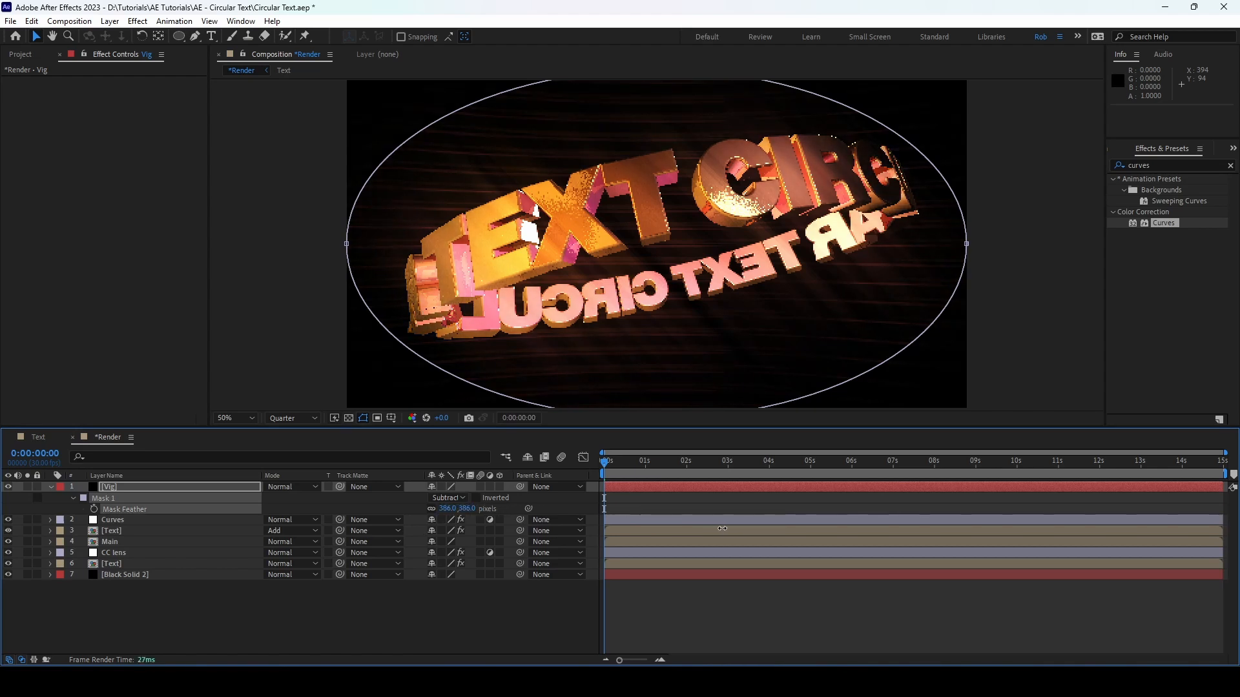
Step: Set the Vig layer's opacity to 35% and preview the composition at Full resolution
left_click(104, 488)
key("t")
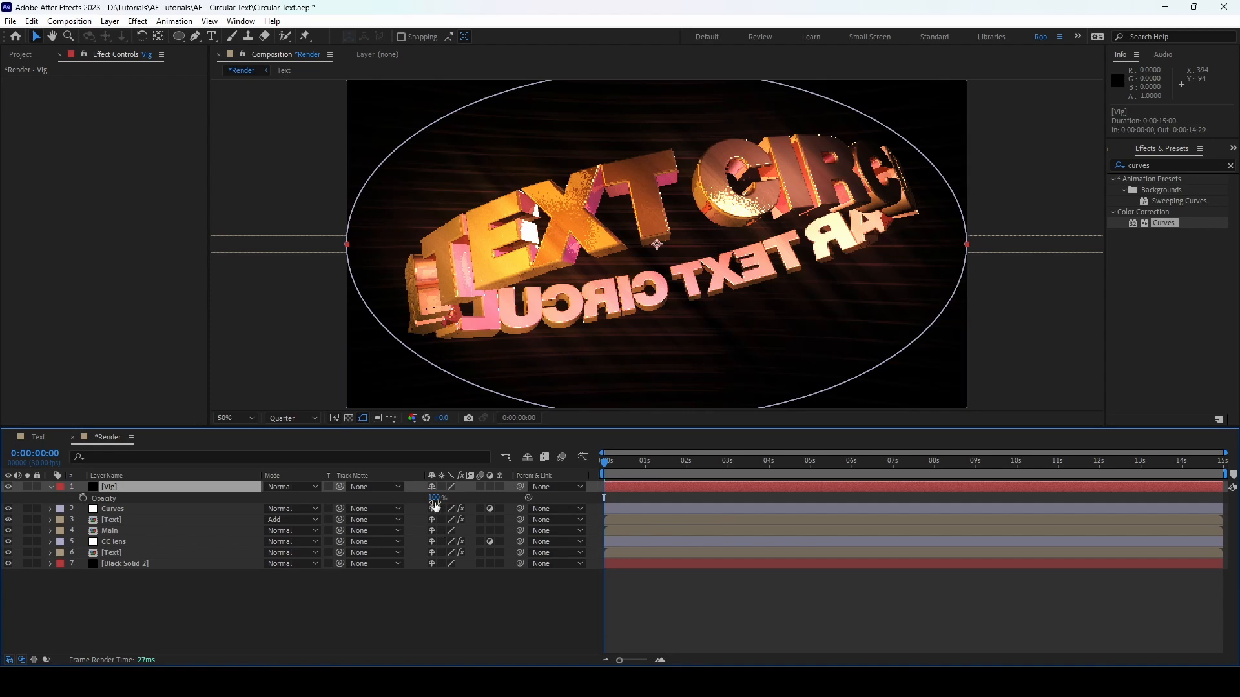
left_click_drag(435, 505, 430, 516)
left_click(426, 620)
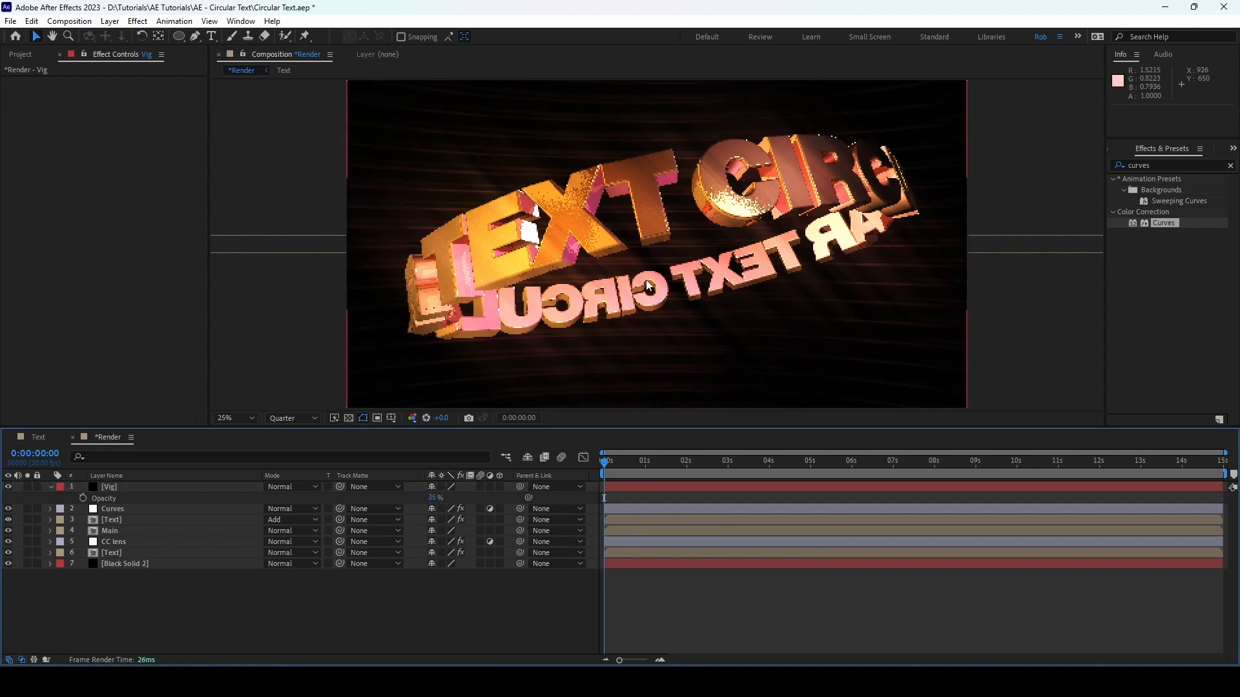
scroll(647, 285, "down", 2)
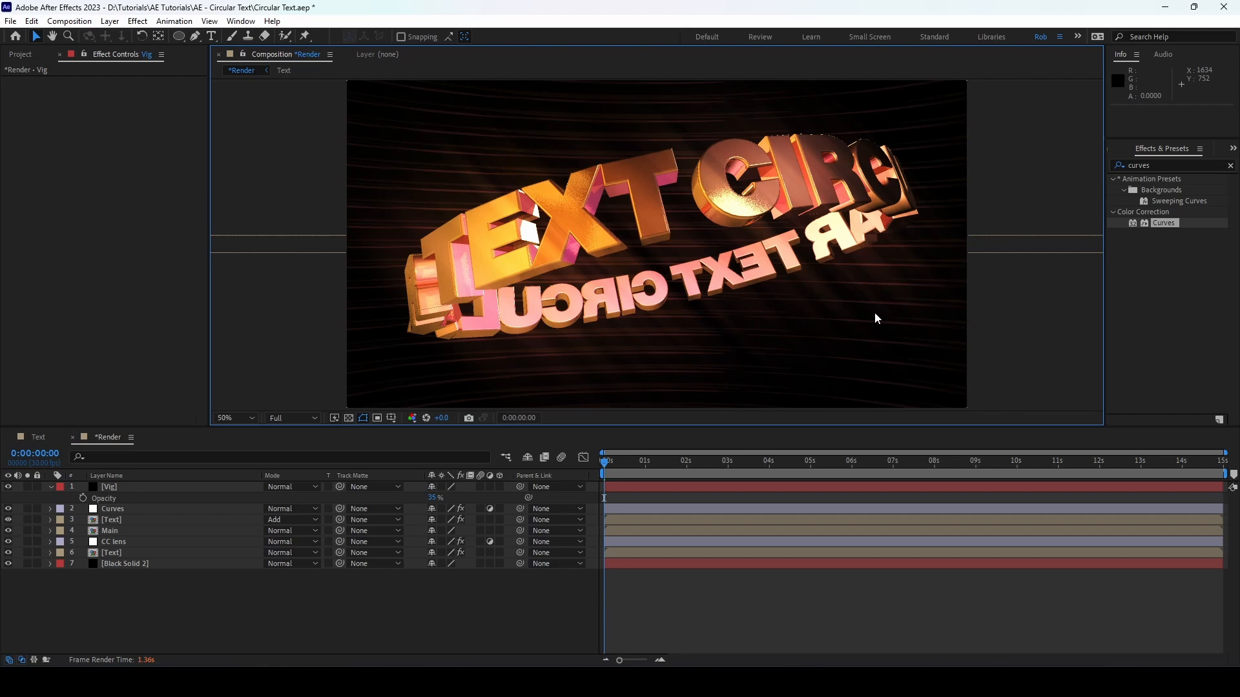
Step: Set the Cinema 4D renderer quality of the Text composition to 55
left_click(40, 439)
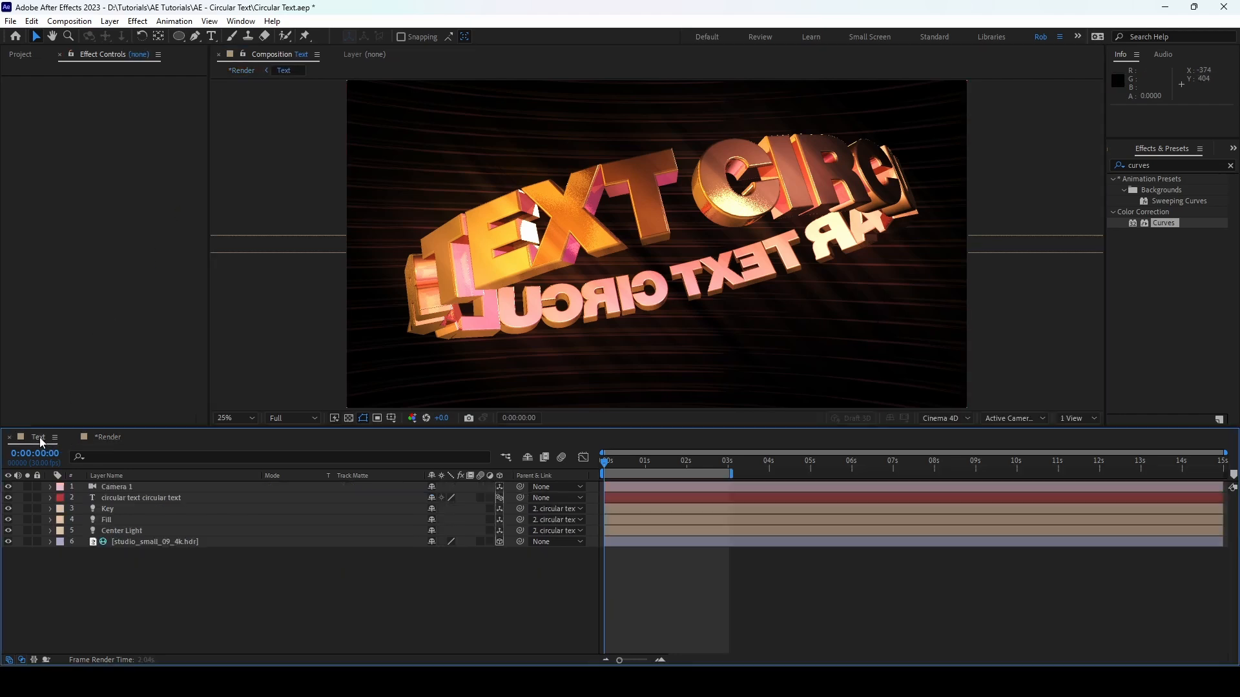
left_click(944, 418)
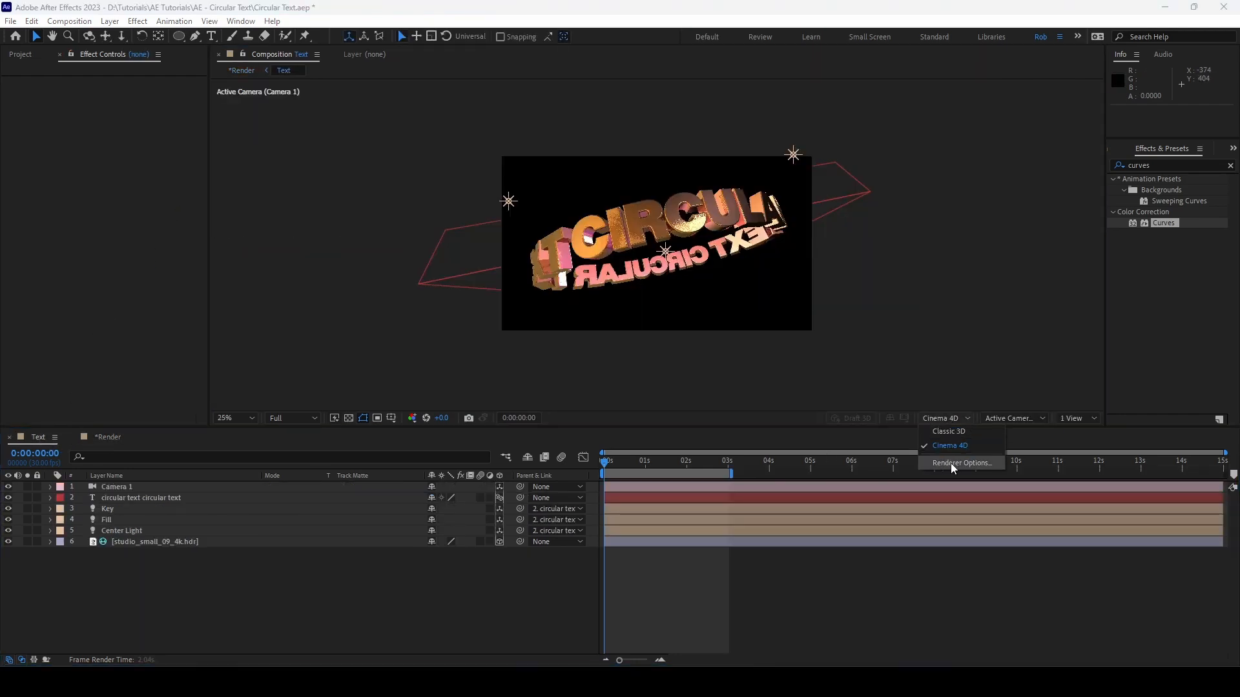
left_click(954, 463)
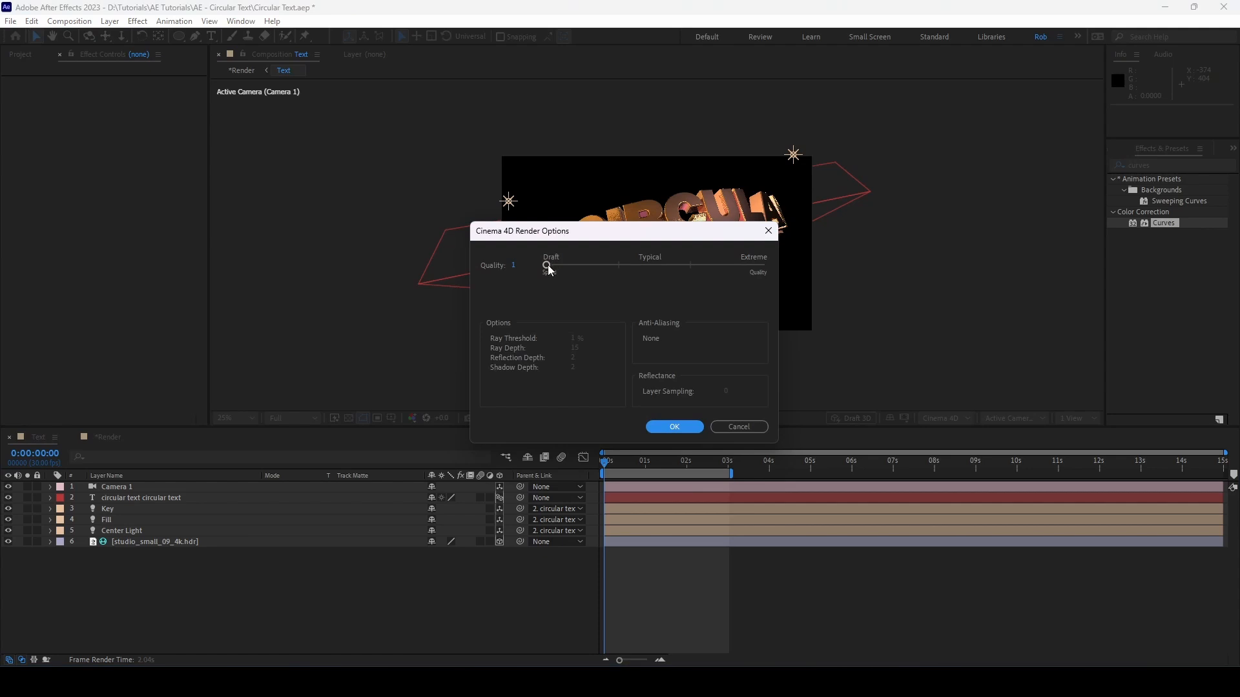
left_click_drag(548, 270, 671, 277)
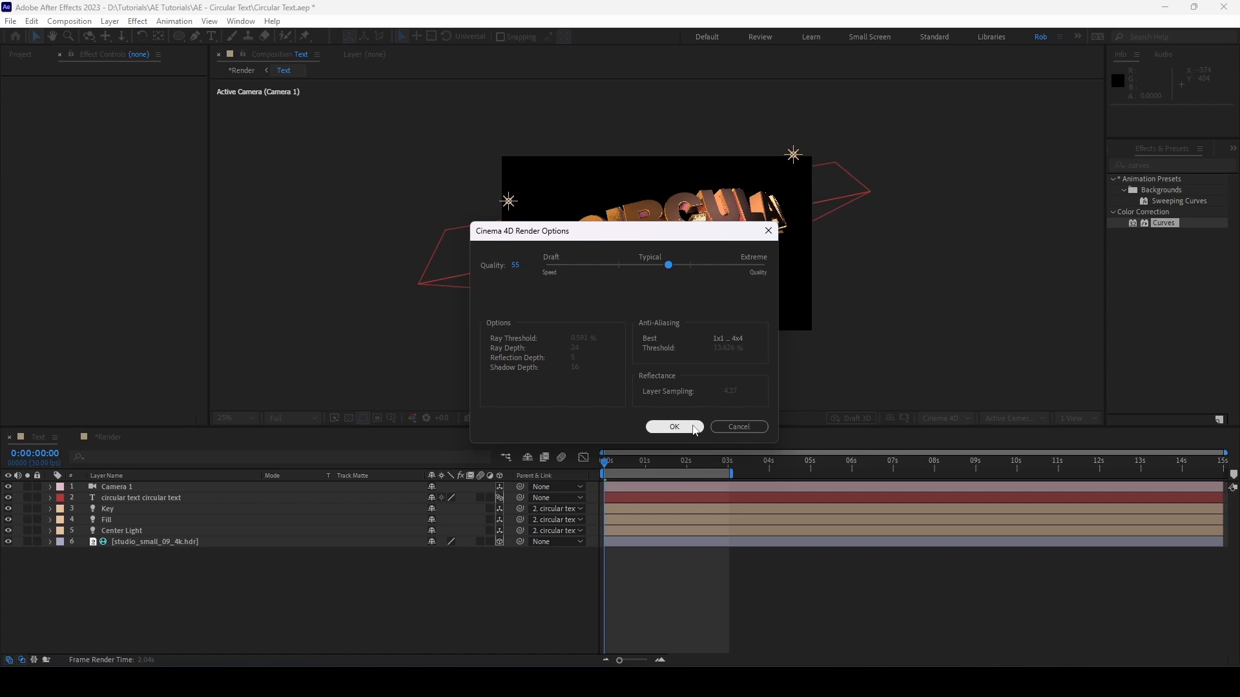
left_click(694, 431)
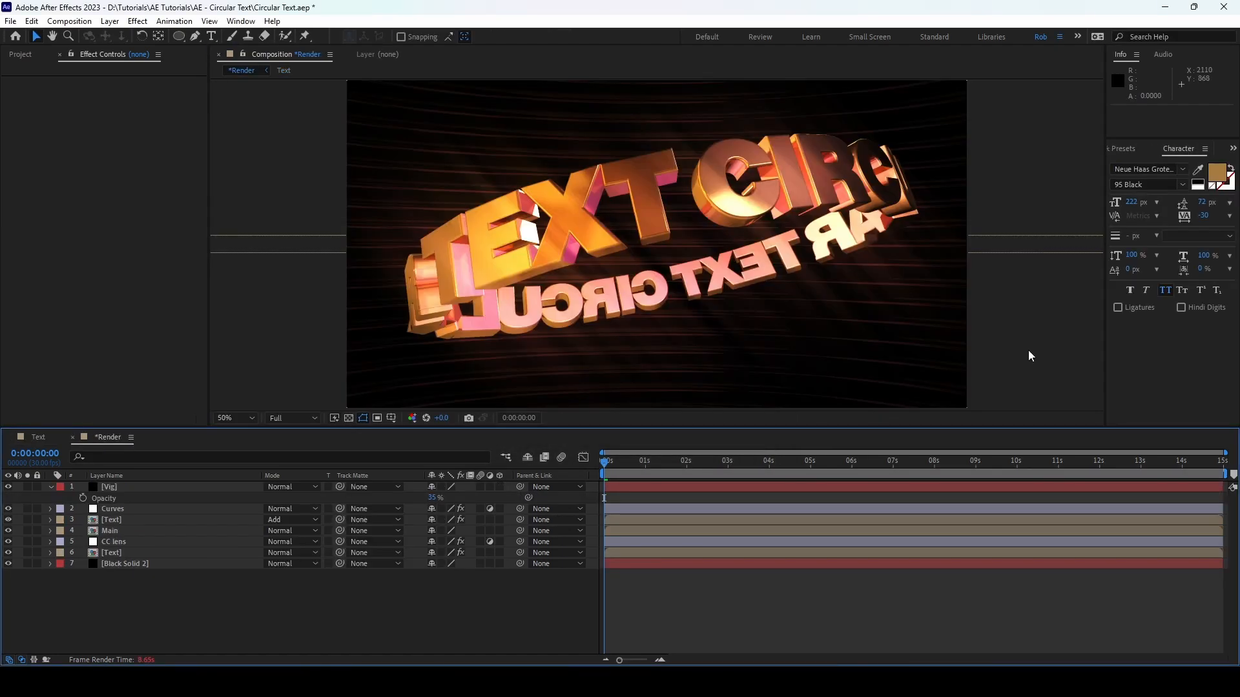